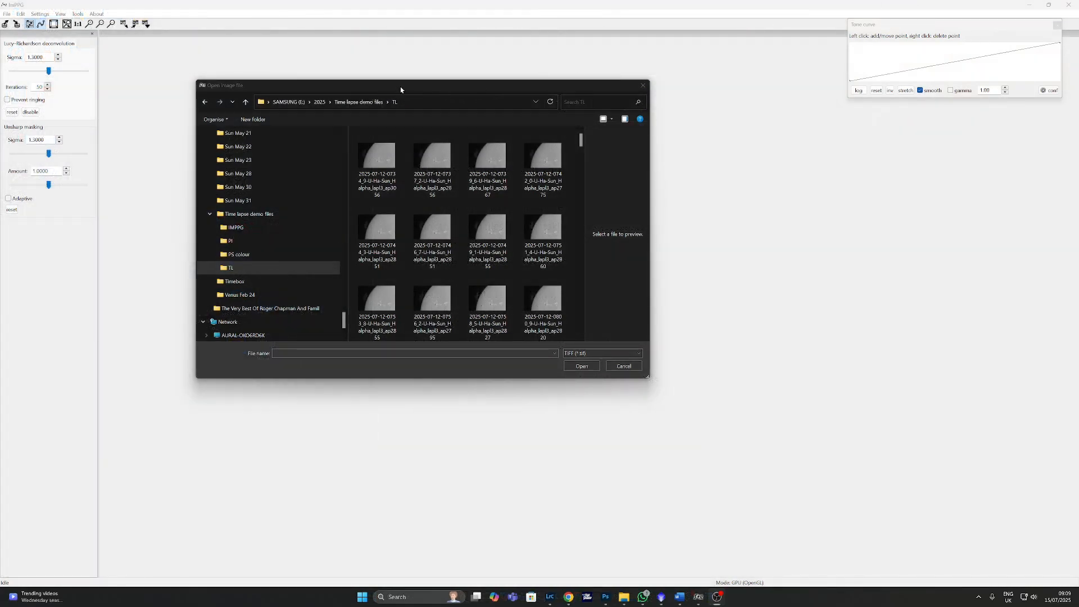
- Check the properties of the TL folder inside Time lapse demo files
drag(401, 89, 520, 106)
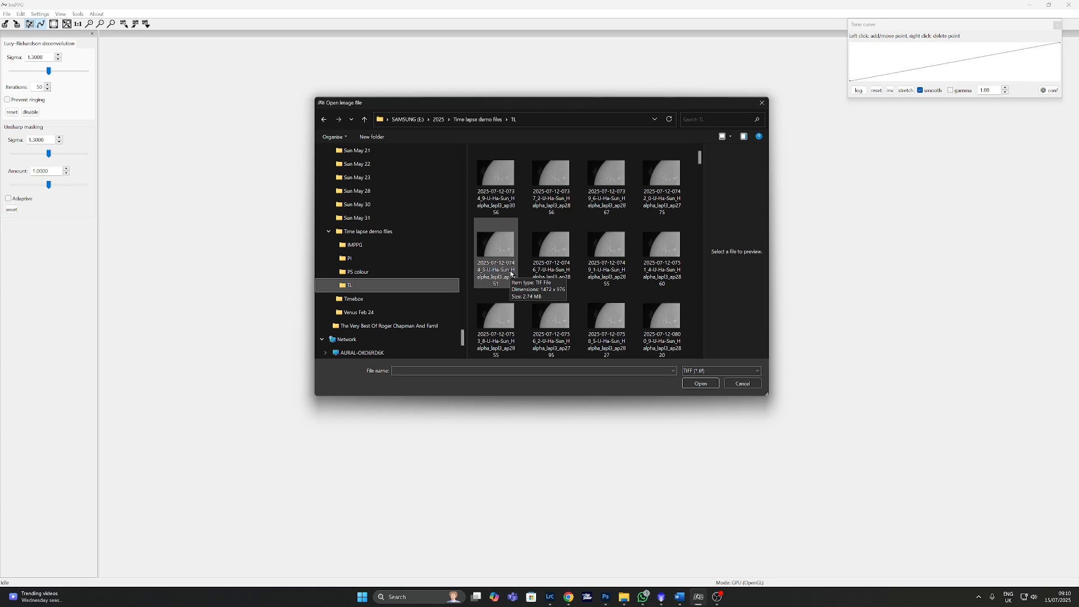
right_click(366, 289)
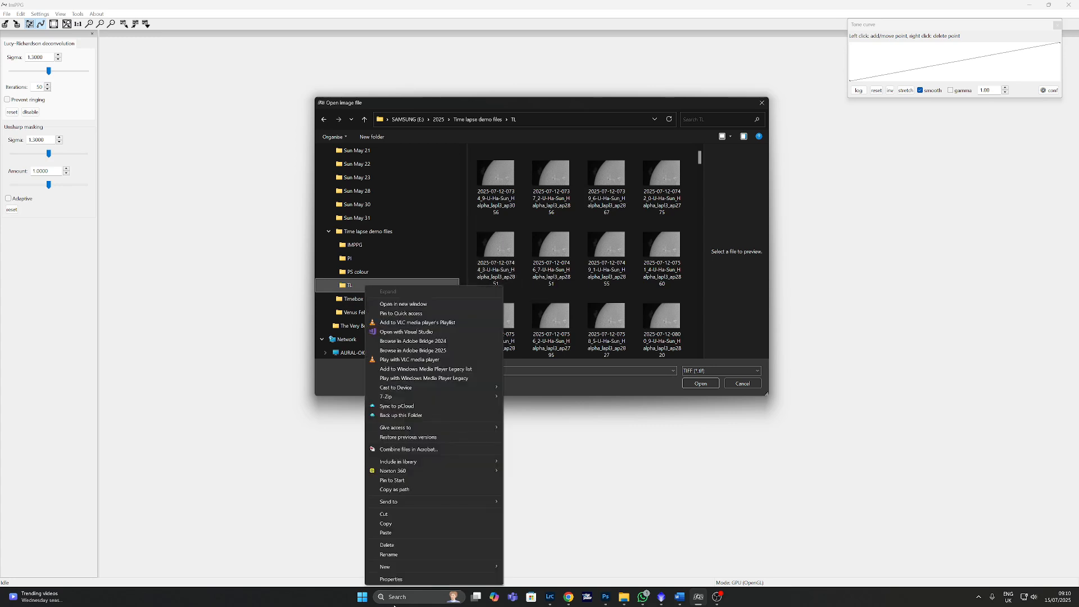
click(397, 579)
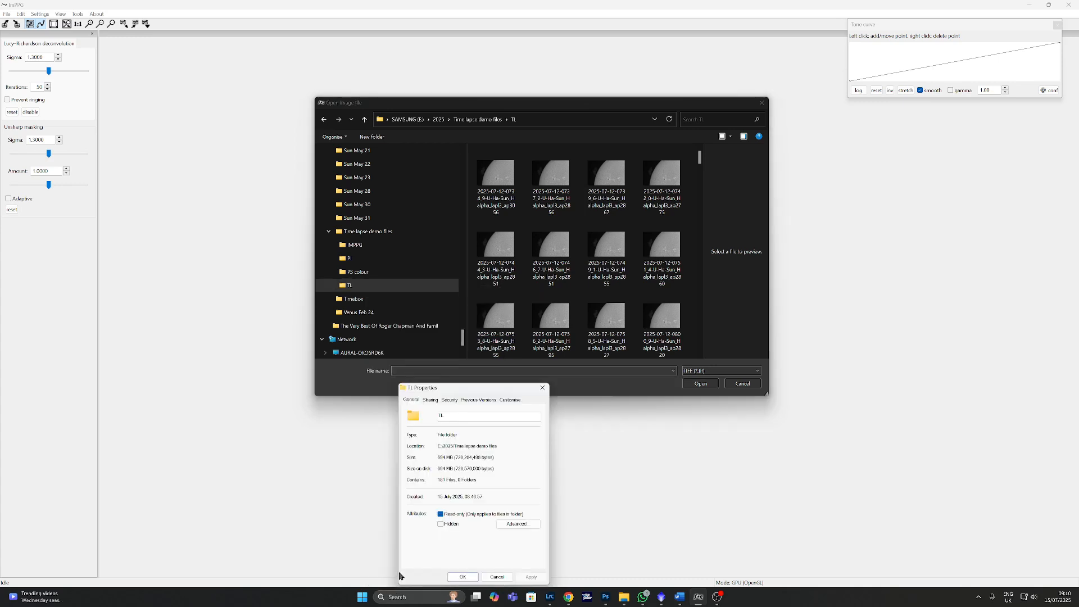
click(461, 578)
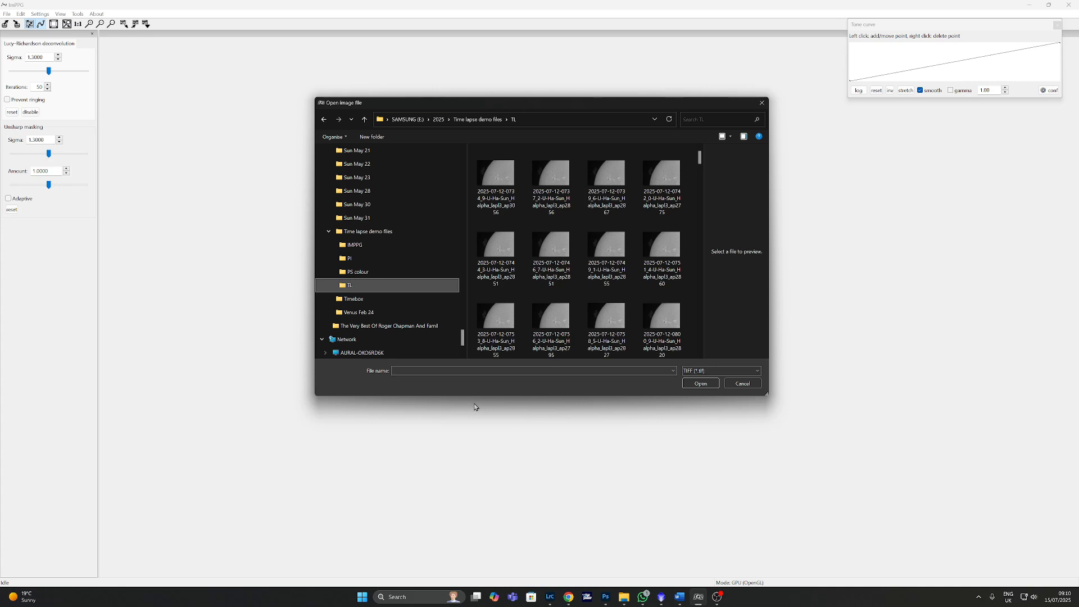
double_click(549, 317)
scroll(423, 282, up, 3)
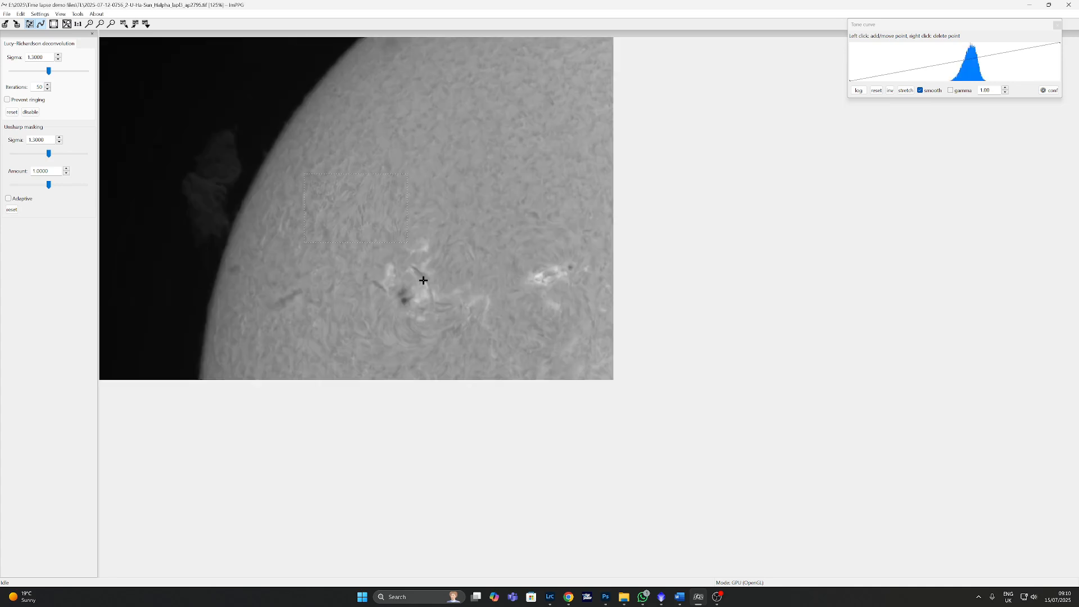
scroll(423, 282, down, 1)
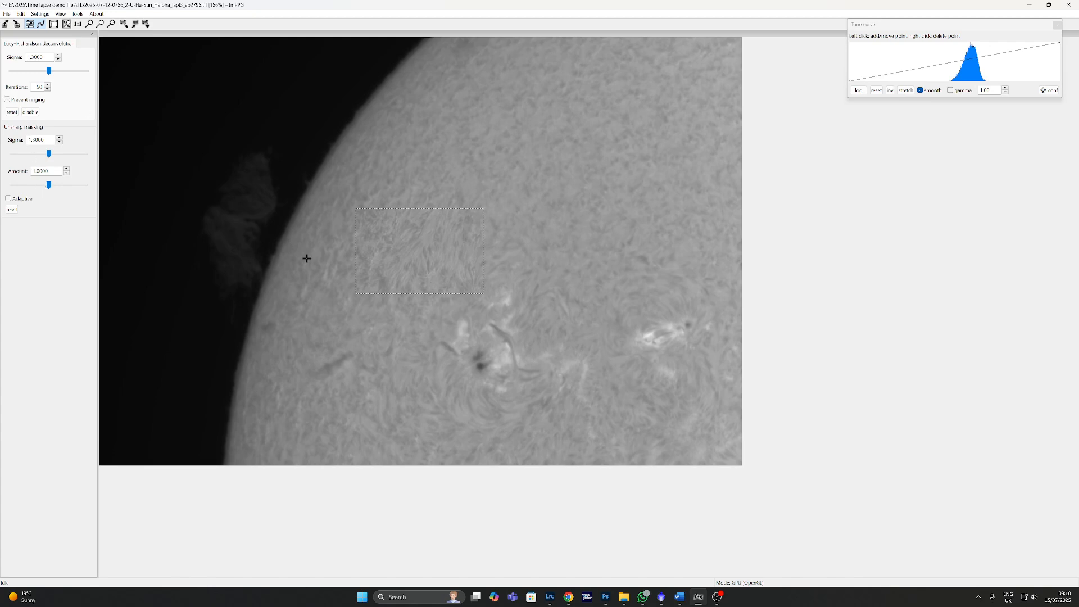
drag(382, 287, 591, 420)
- Raise the tone curve's black point and lower its white point to increase the contrast
click(887, 80)
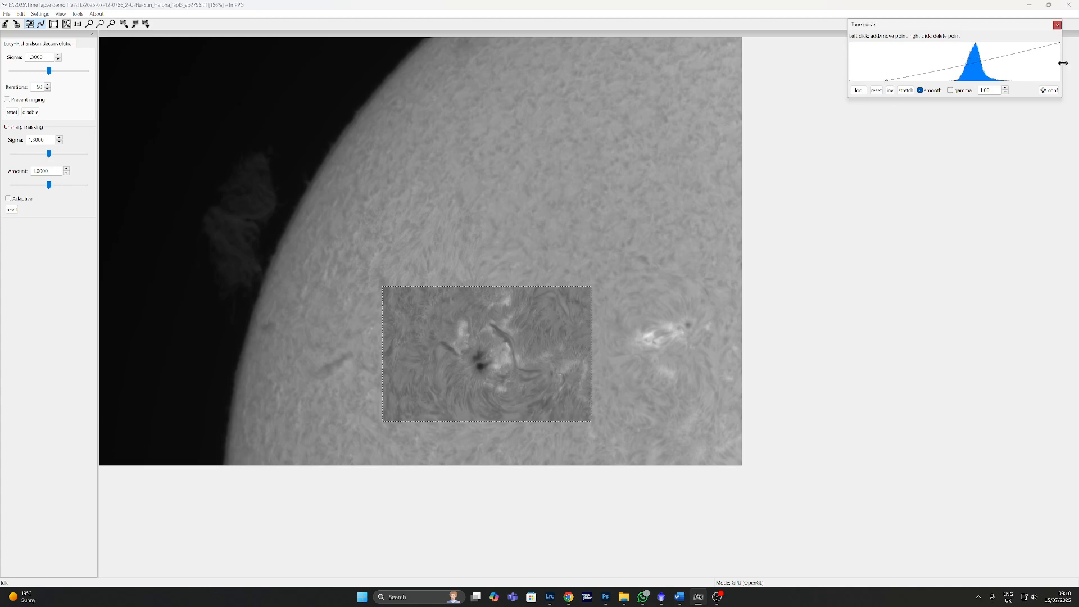
click(1032, 43)
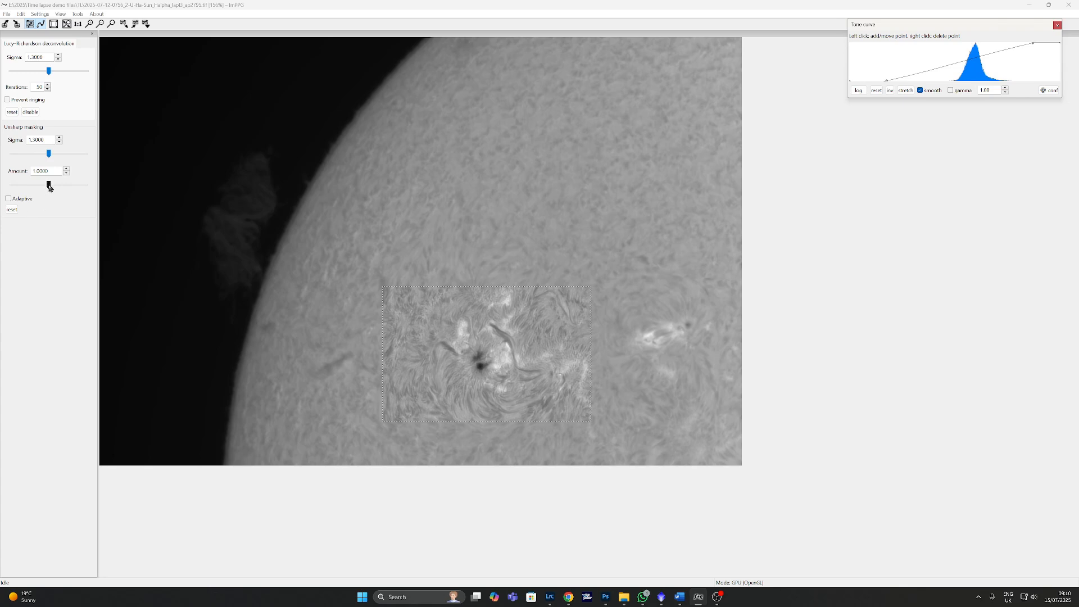
- Set the Lucy-Richardson deconvolution sigma to about 0.88 and the unsharp masking amount to about 2.12
drag(49, 187, 57, 188)
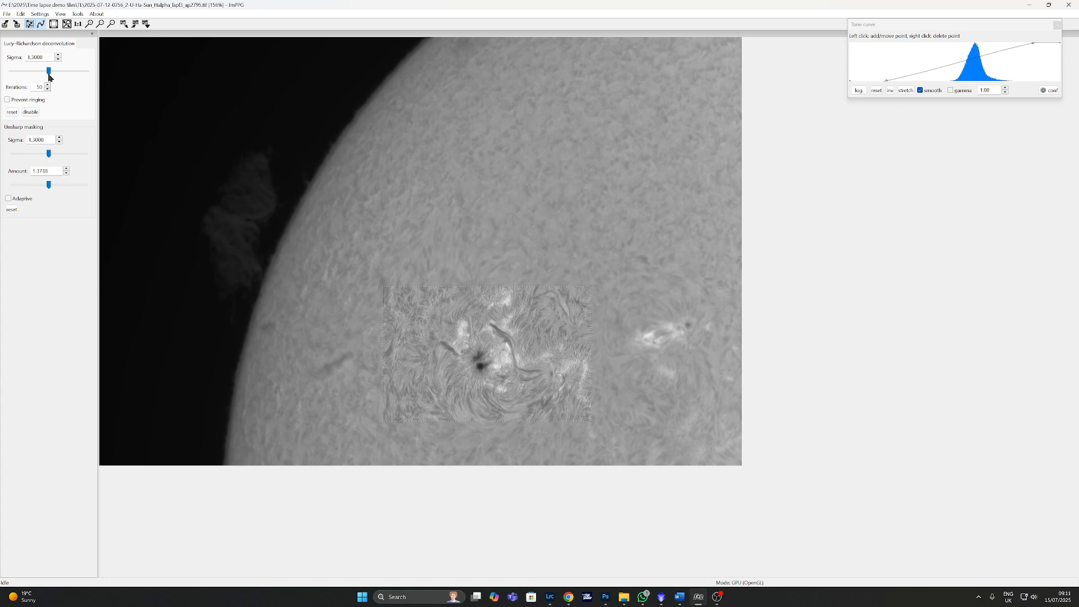
drag(48, 72, 29, 76)
drag(49, 191, 59, 187)
- Apply the processing to the whole image and reset the tone curve to a straight line
click(53, 26)
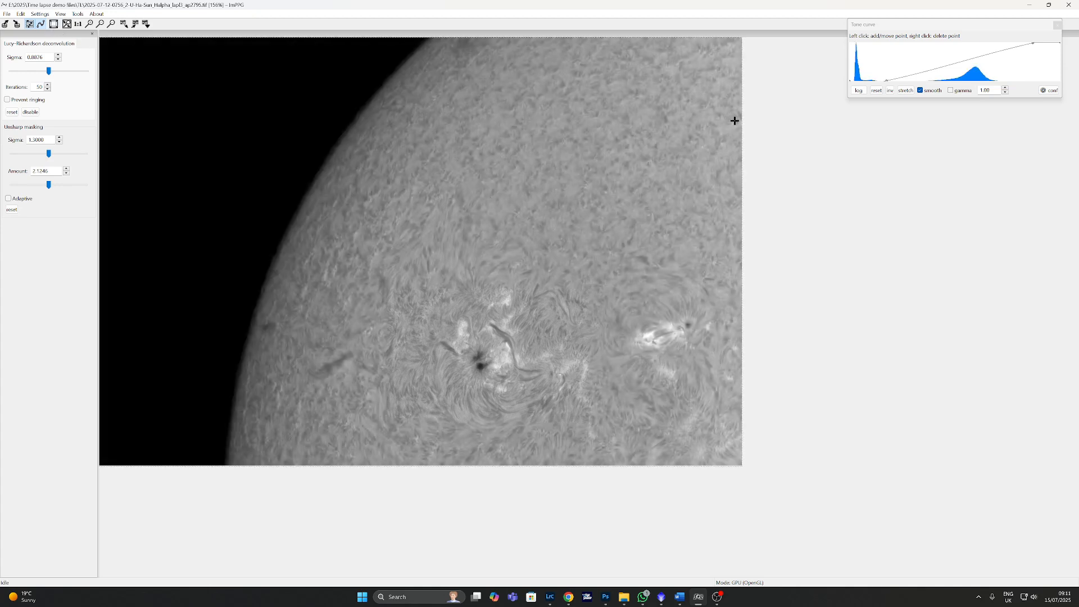
click(877, 91)
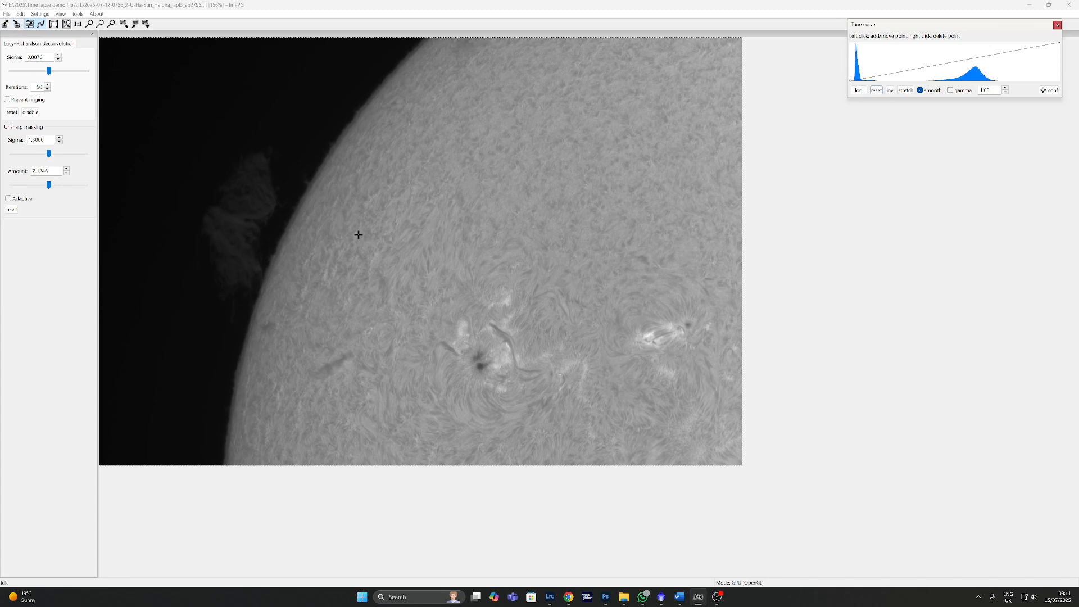
- Save the processing settings as "IMPPG settings" in the IMPPG folder under 2025, Time lapse demo files
click(7, 14)
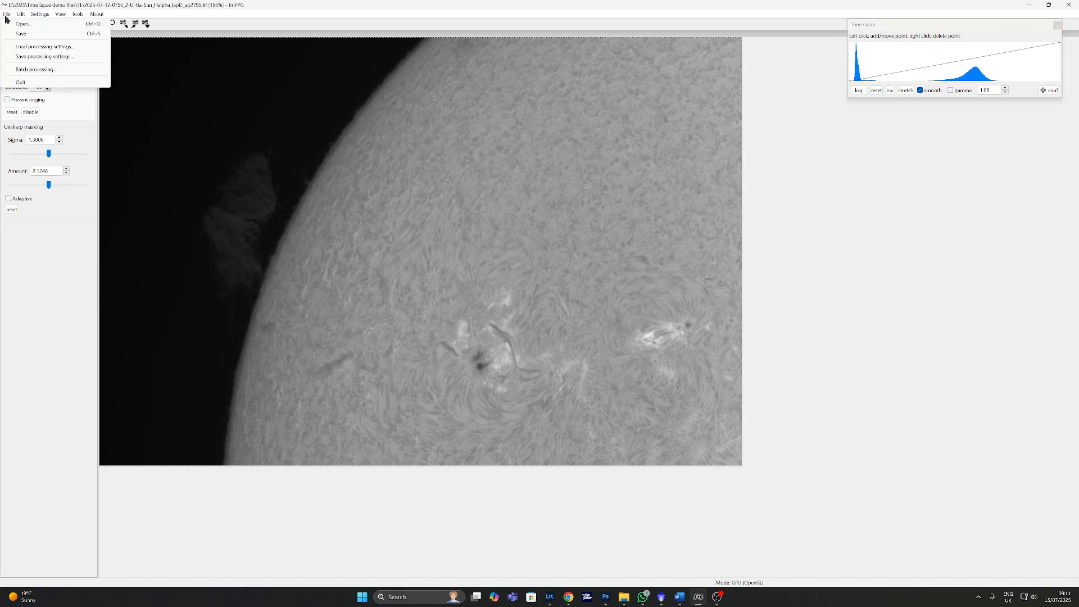
click(31, 58)
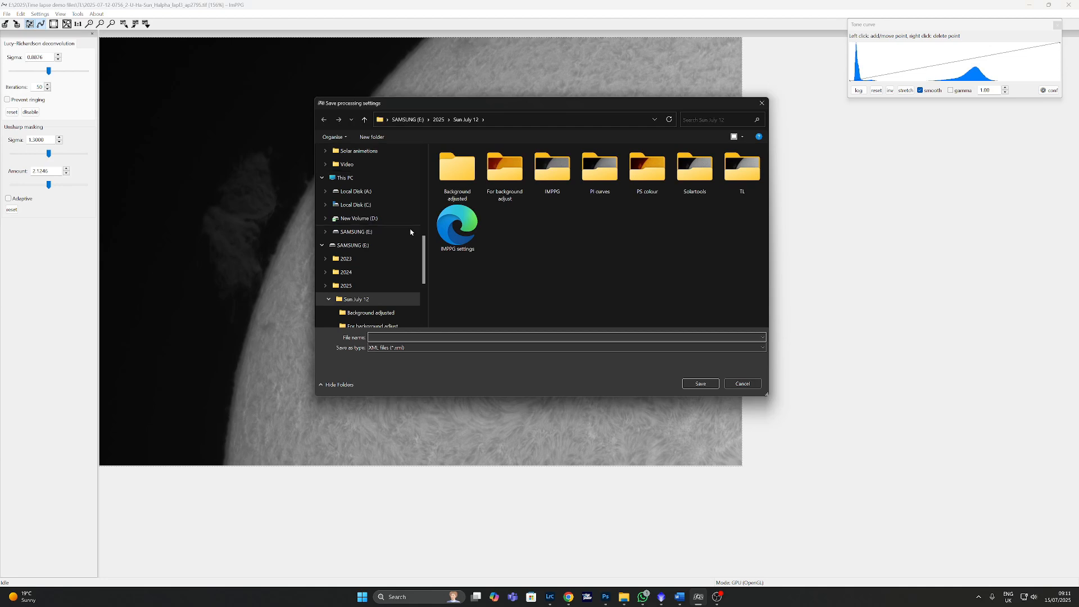
scroll(400, 261, down, 3)
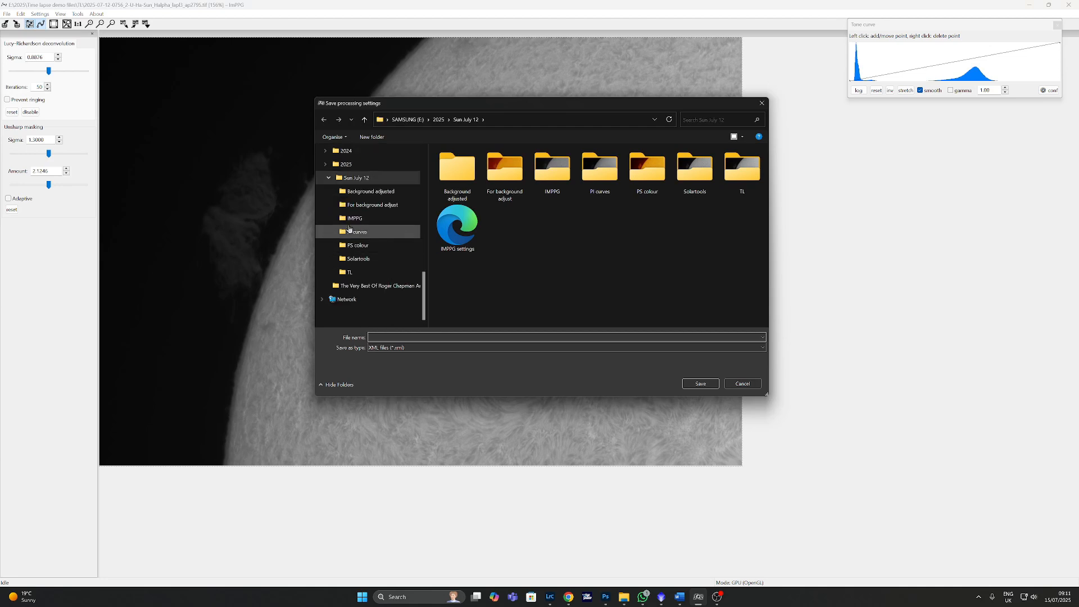
click(326, 165)
scroll(343, 236, down, 5)
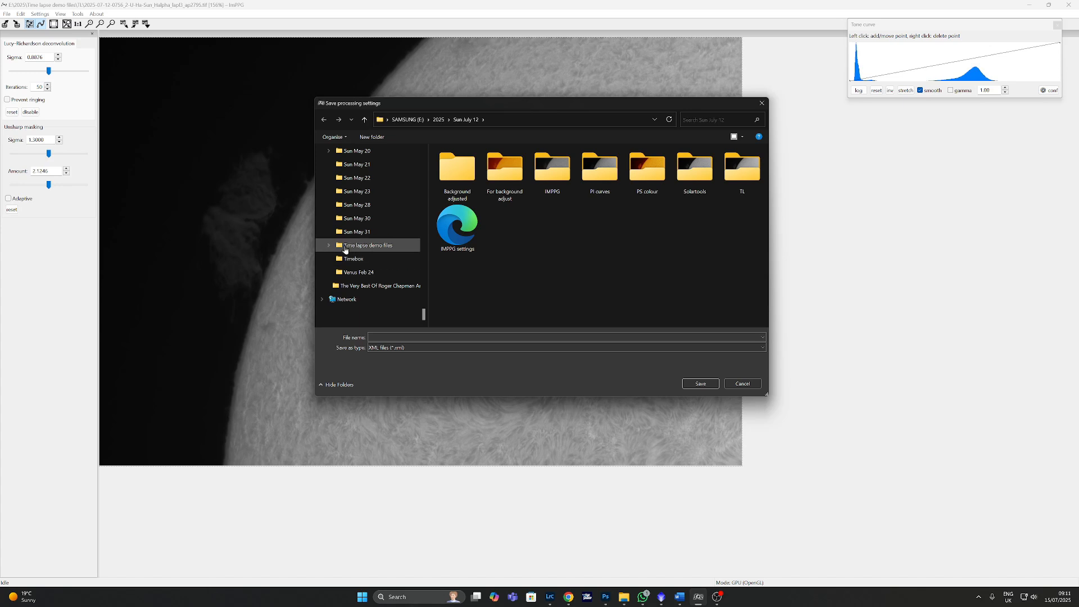
click(331, 247)
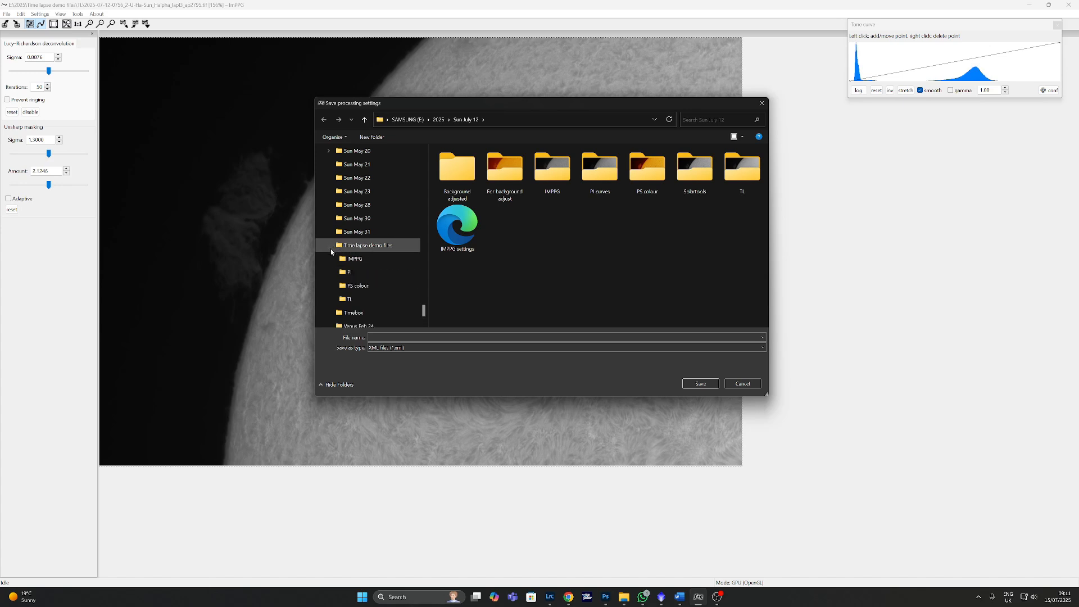
click(368, 262)
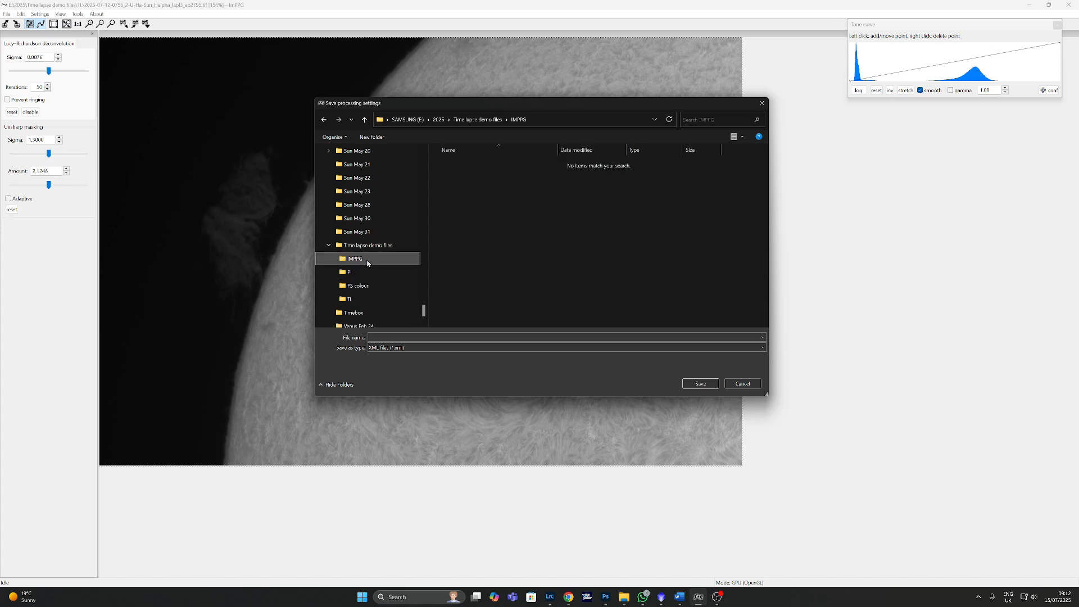
click(382, 338)
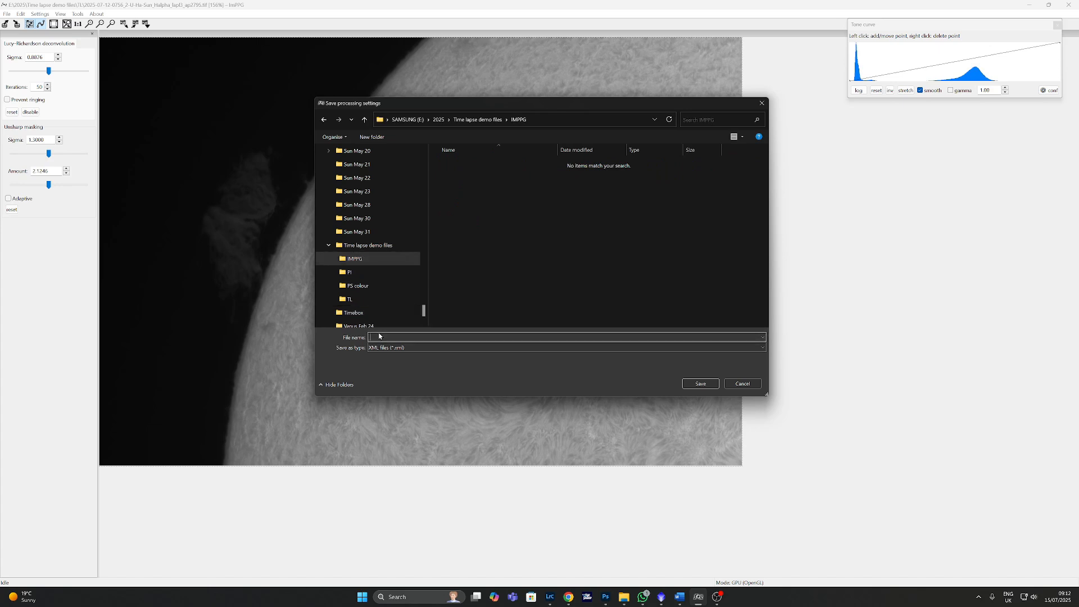
text(IMPPG settings)
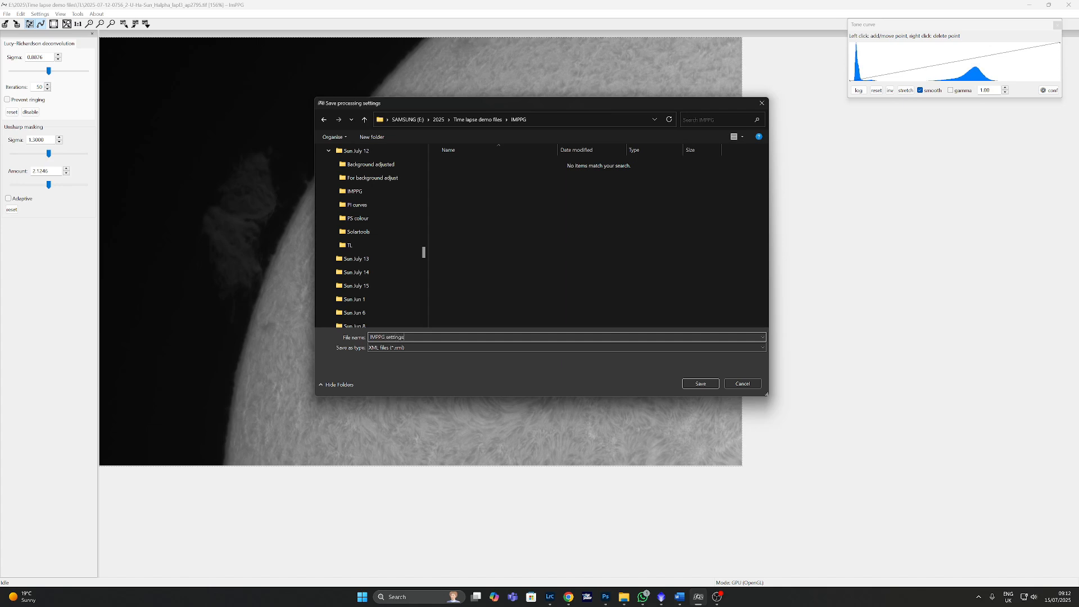
key(Return)
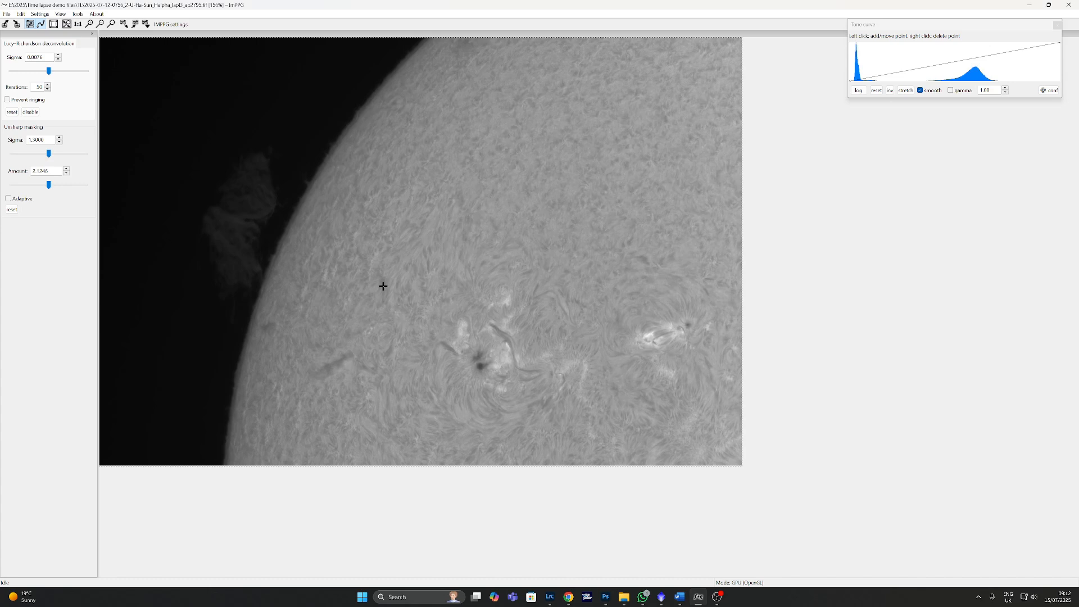
- Start batch processing and add all images from the TL folder of Time lapse demo files as input
click(7, 13)
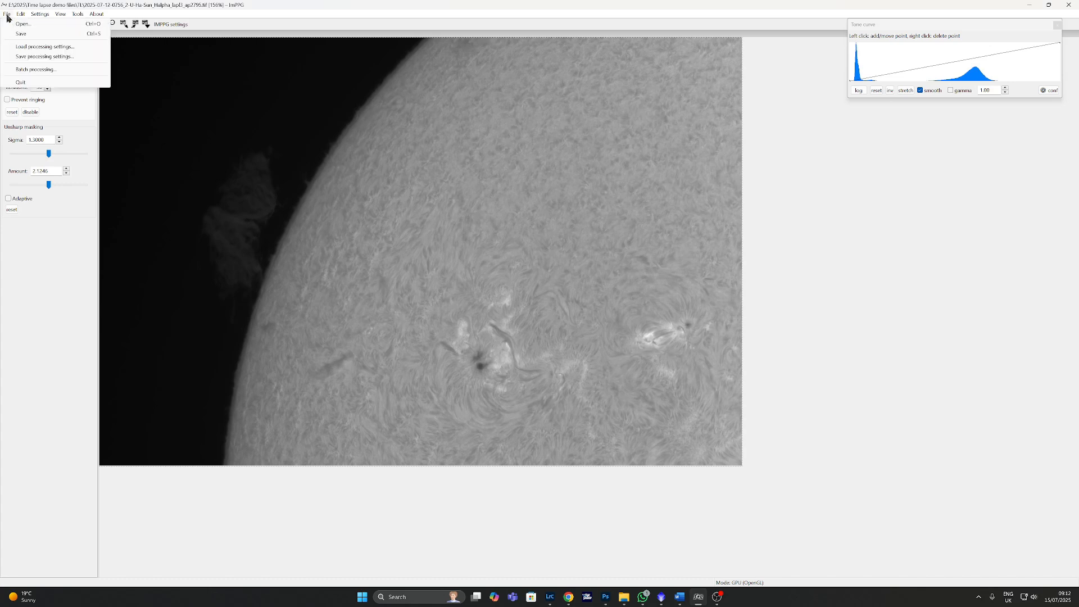
click(30, 71)
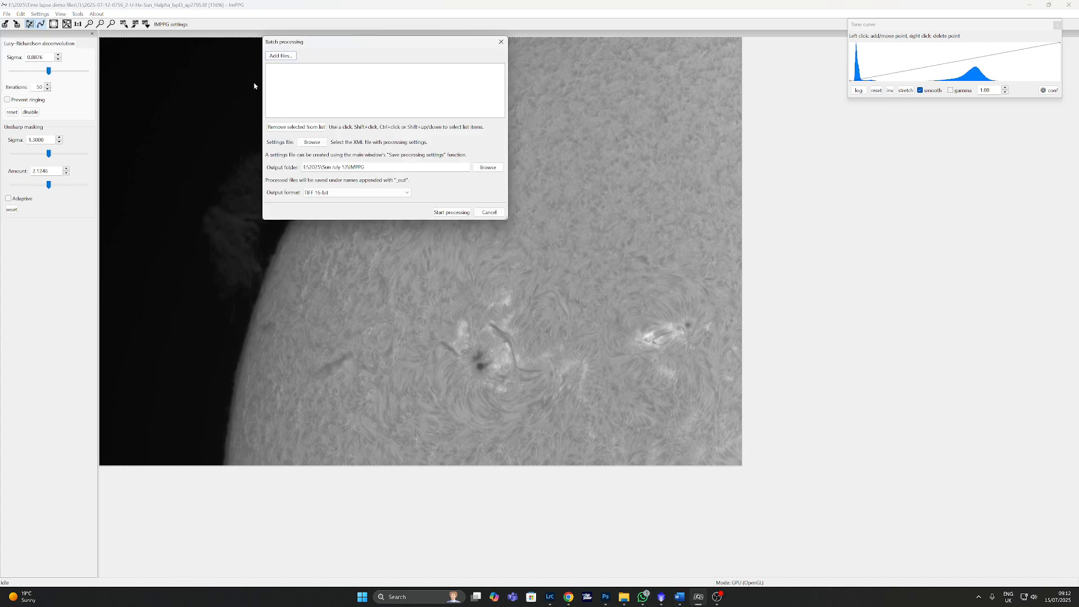
click(280, 56)
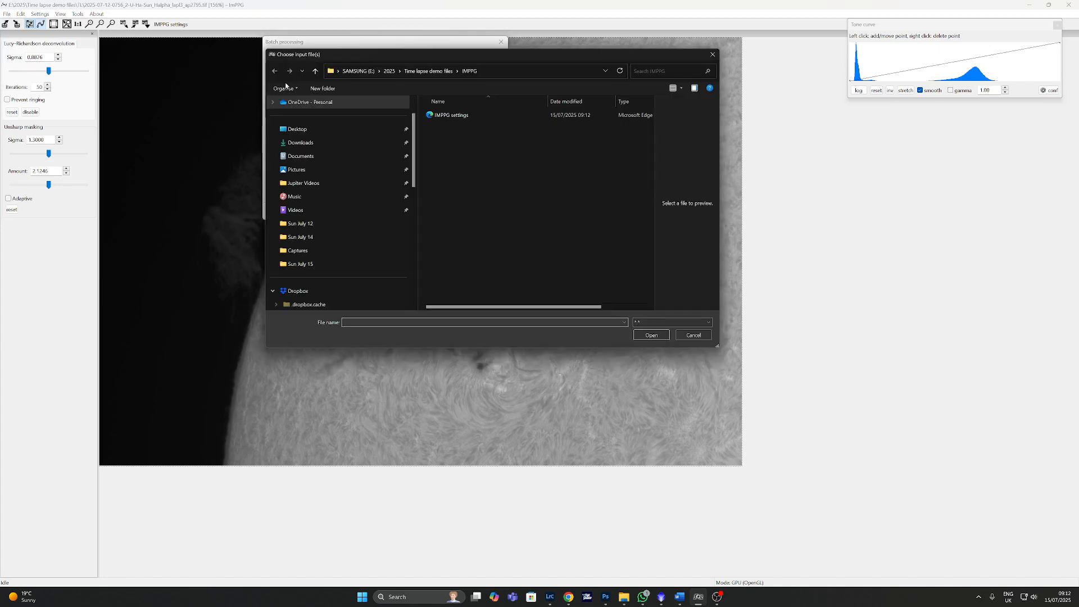
click(432, 72)
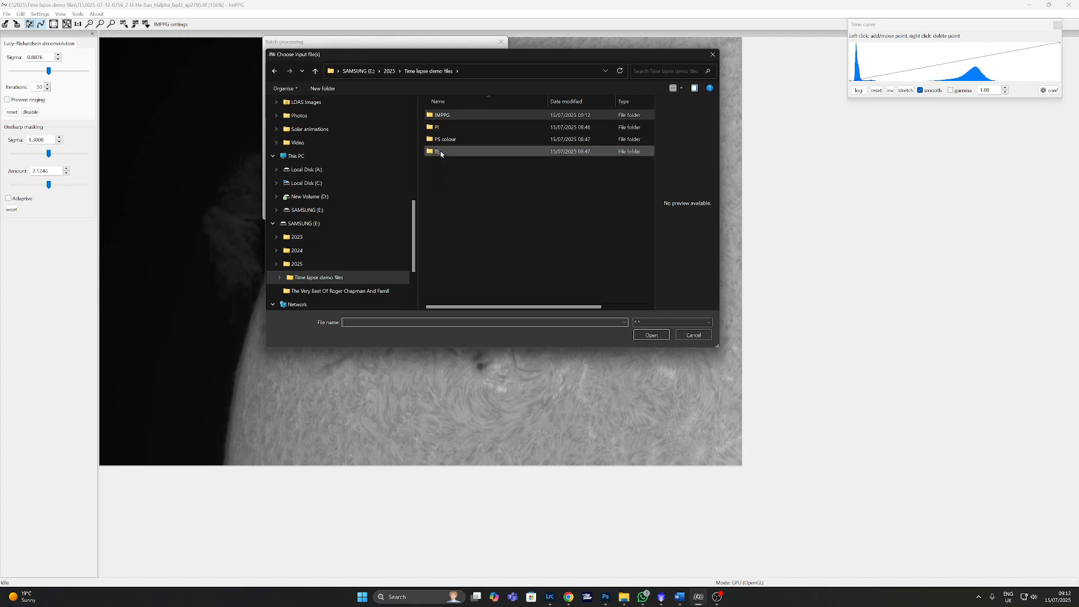
double_click(441, 152)
click(442, 153)
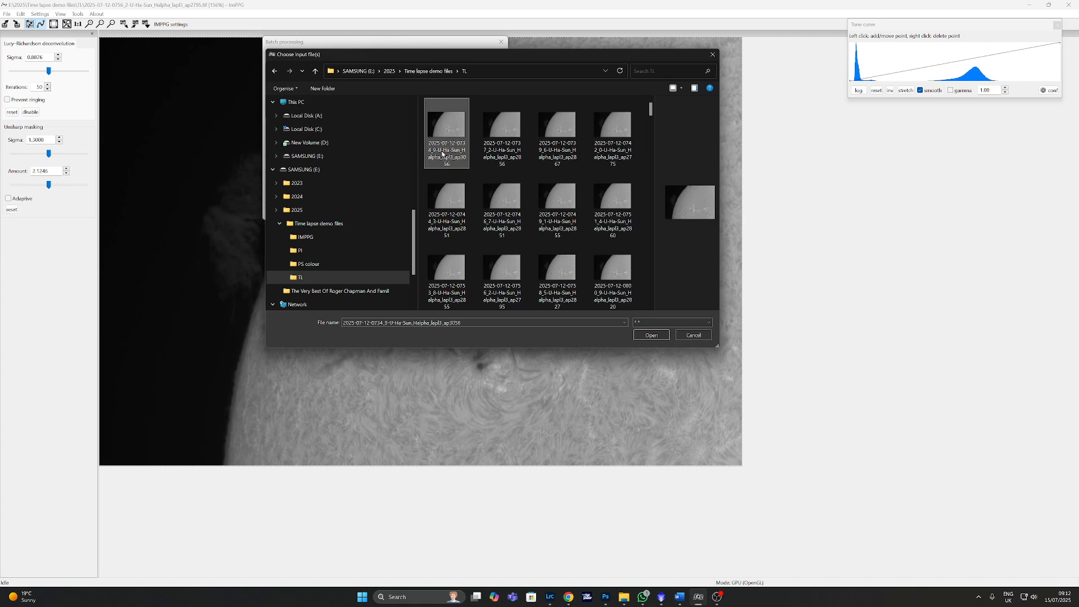
key(ctrl+a)
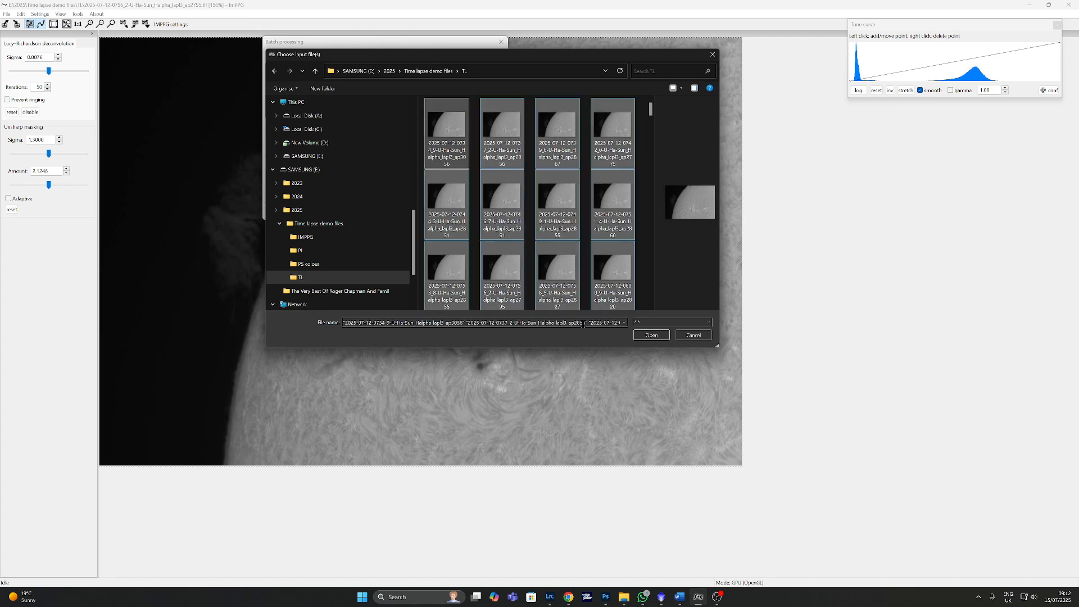
click(651, 336)
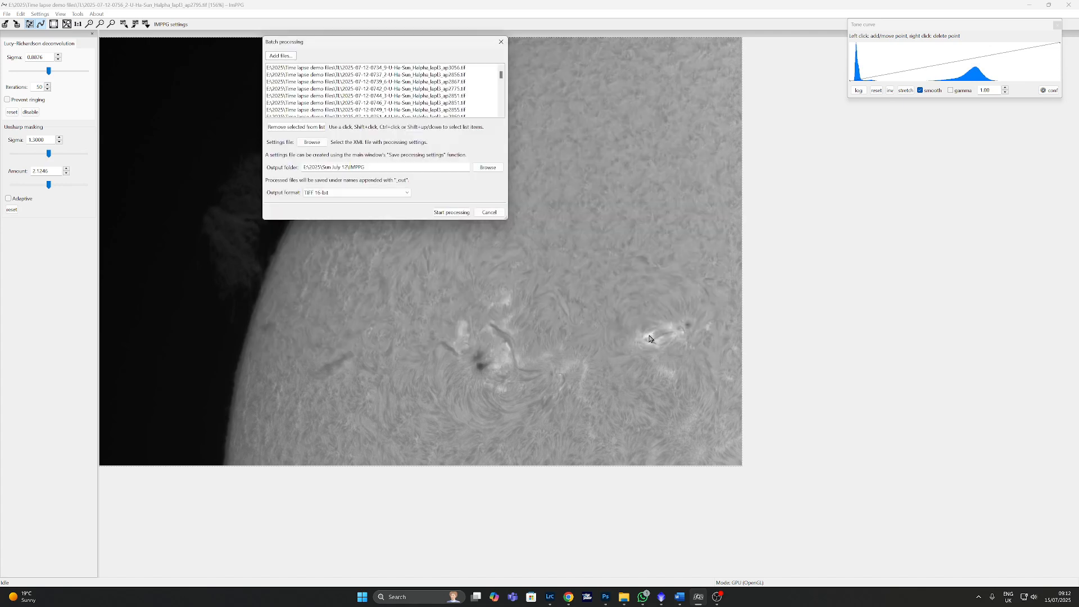
- Choose the "IMPPG settings" XML file in the Sun July 12 folder as the batch settings file
click(312, 147)
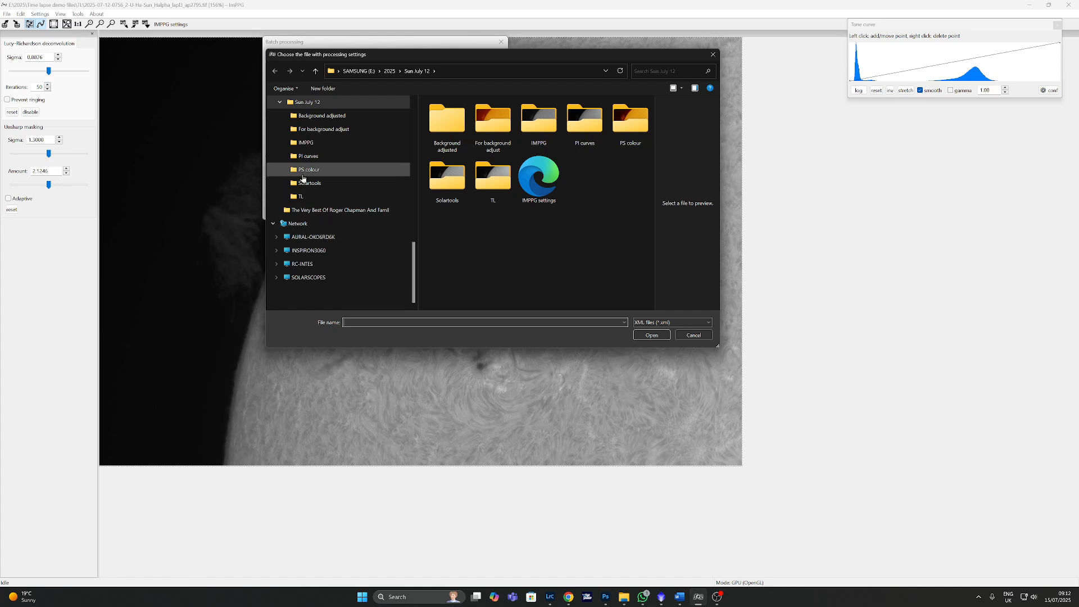
click(305, 148)
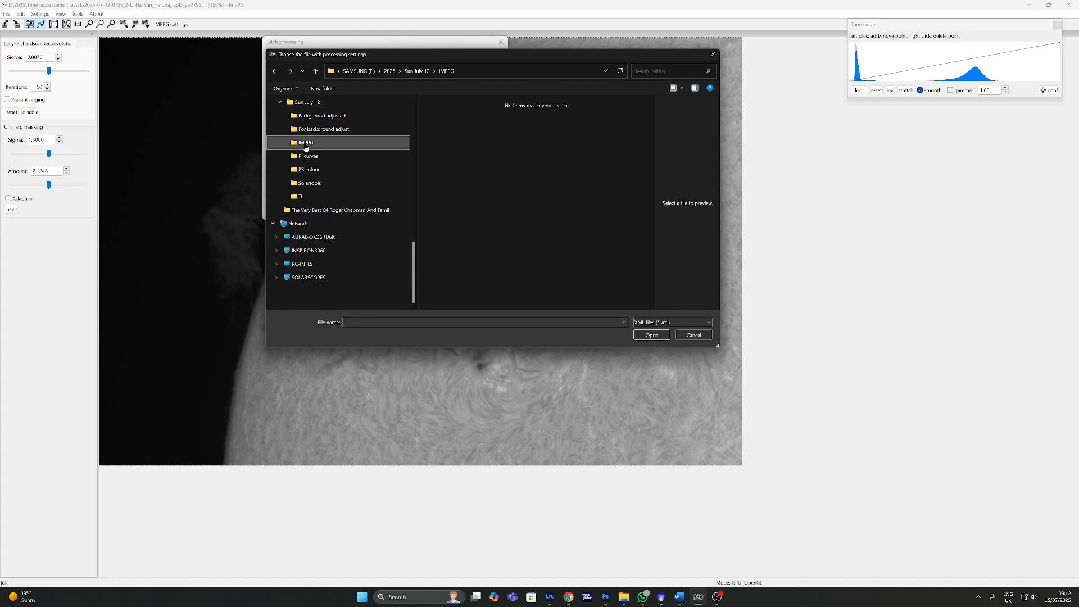
click(308, 103)
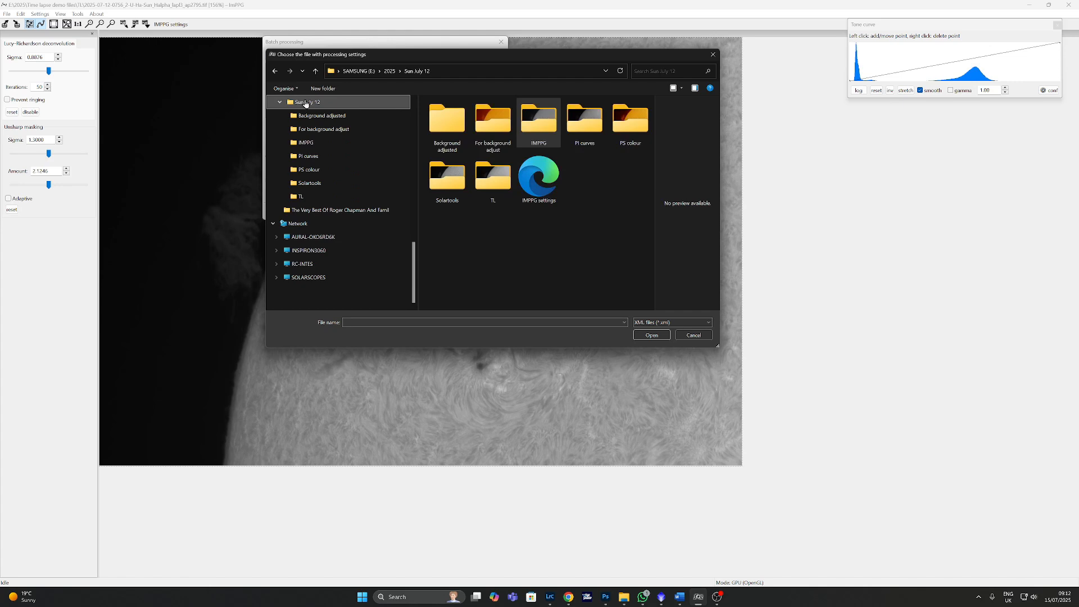
click(548, 181)
double_click(548, 181)
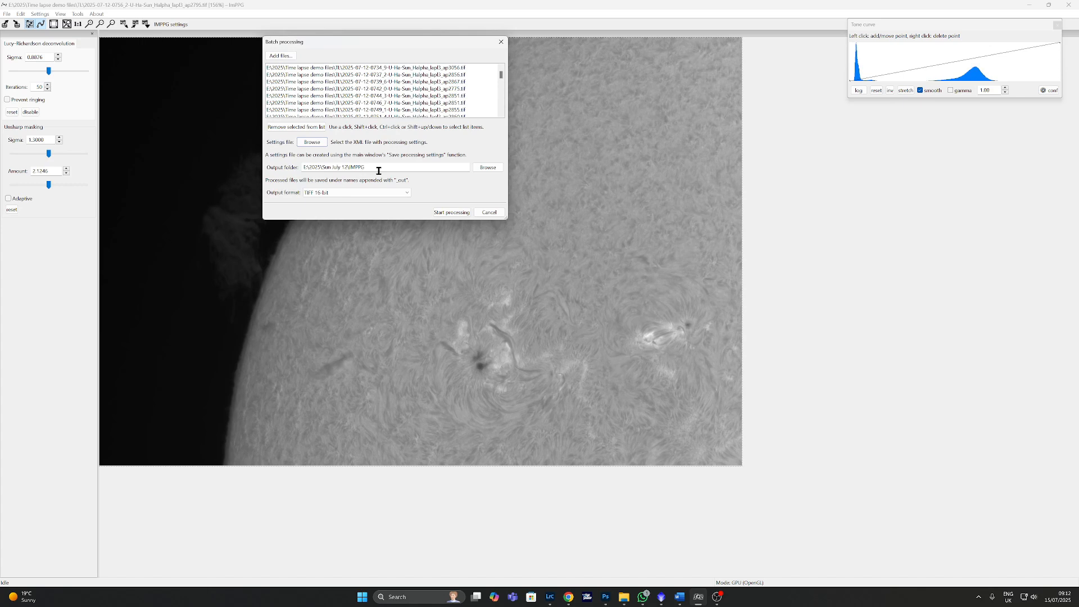
- Set the batch output folder to IMPPG inside Time lapse demo files under 2025
click(487, 168)
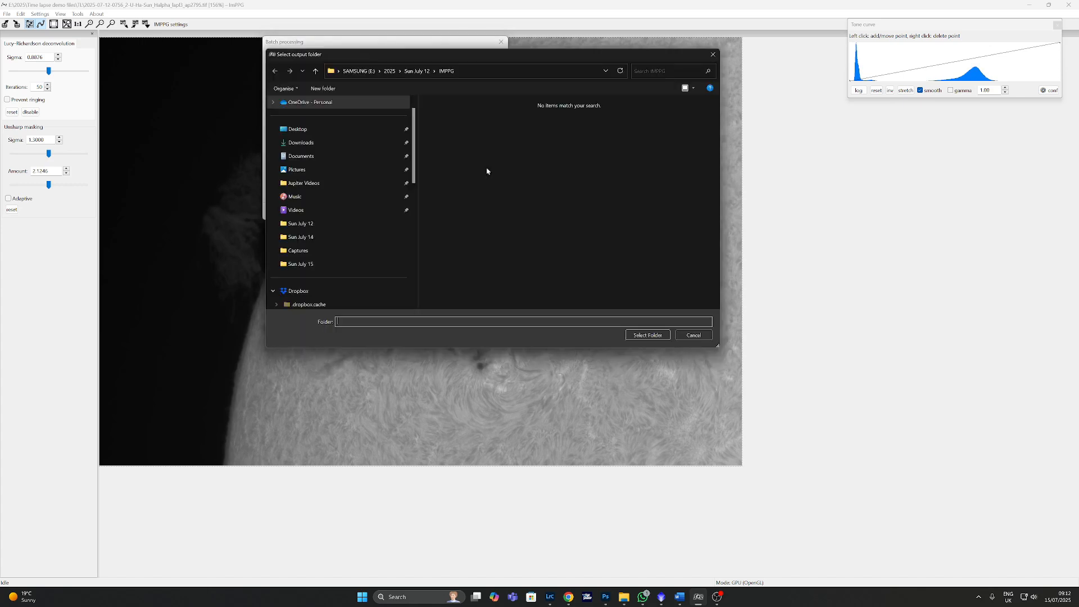
scroll(366, 163, down, 5)
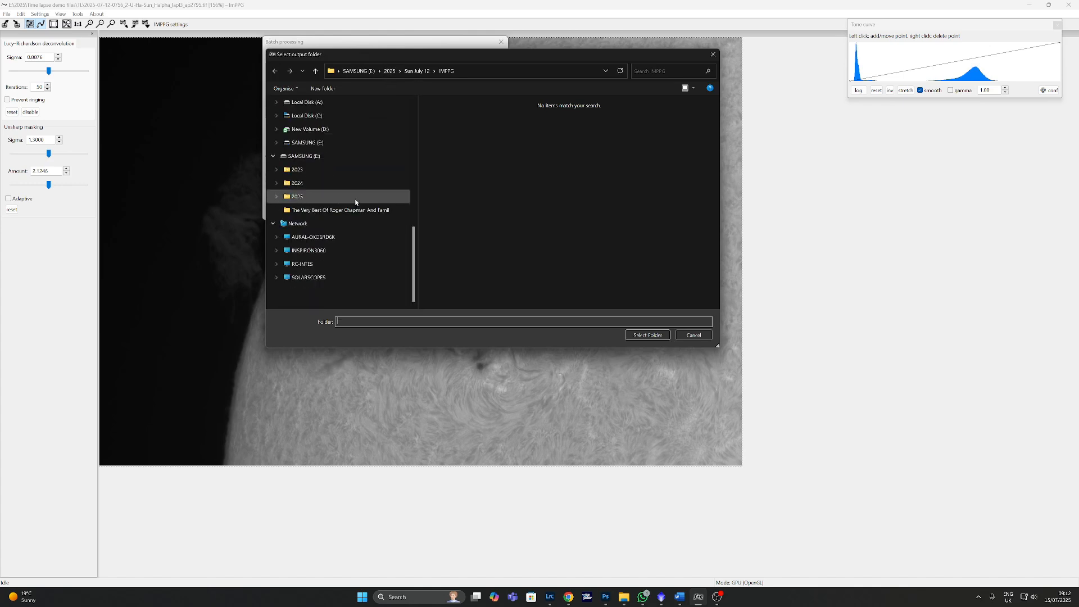
click(275, 197)
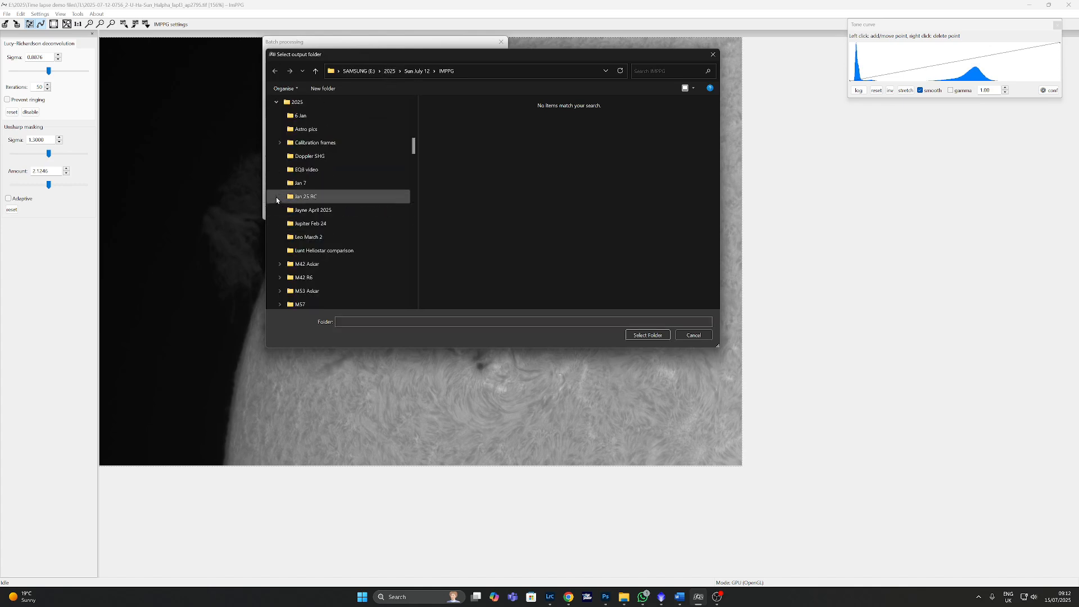
scroll(292, 225, down, 5)
scroll(296, 239, down, 10)
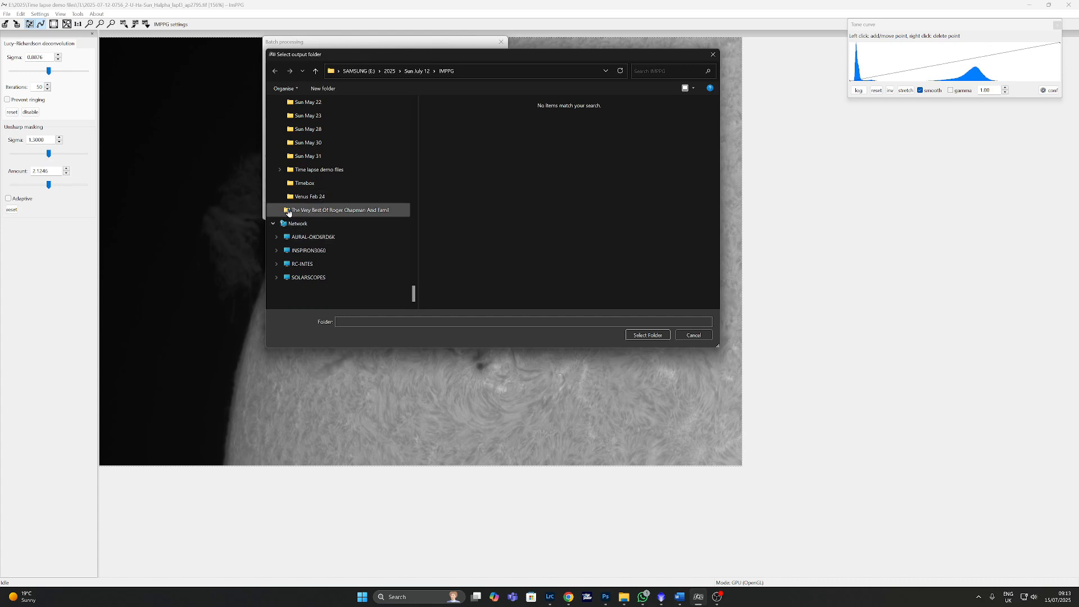
click(280, 170)
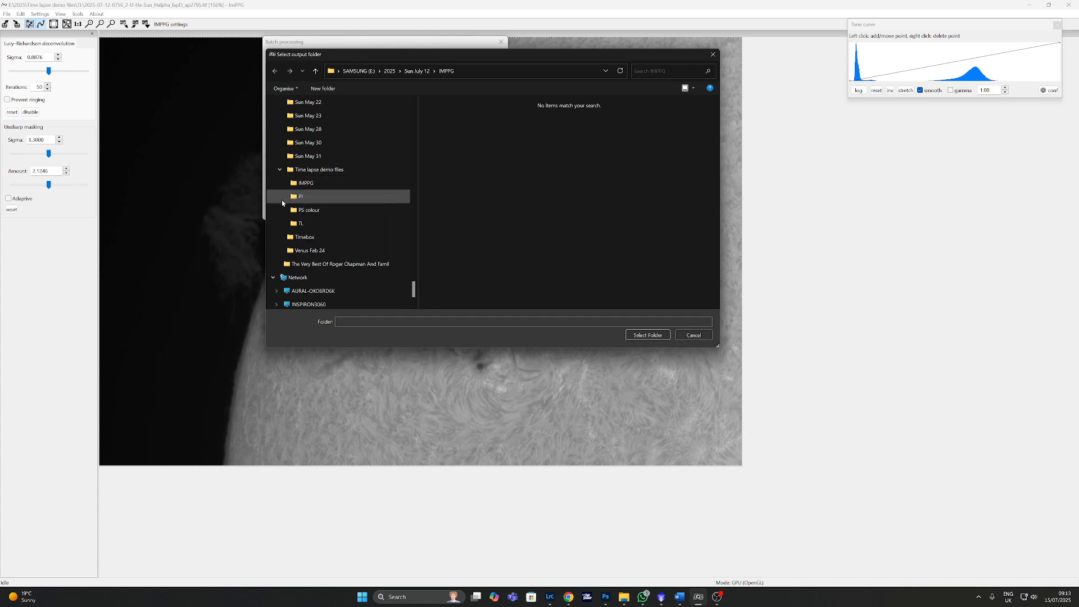
click(306, 184)
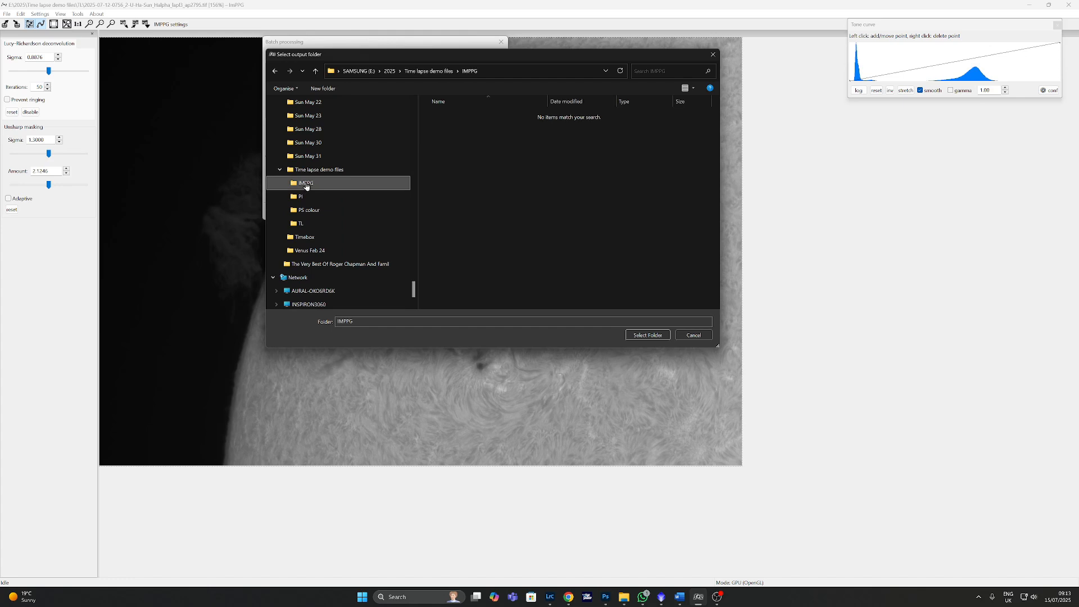
click(650, 335)
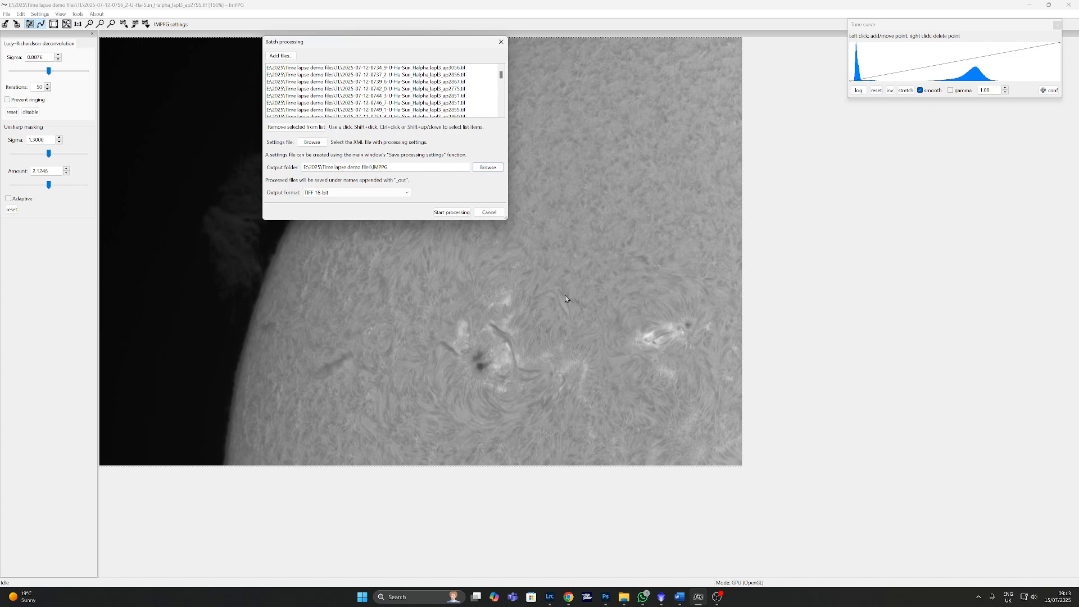
- Run the batch processing of all frames to 16-bit TIFF and close the program once it is done
click(452, 213)
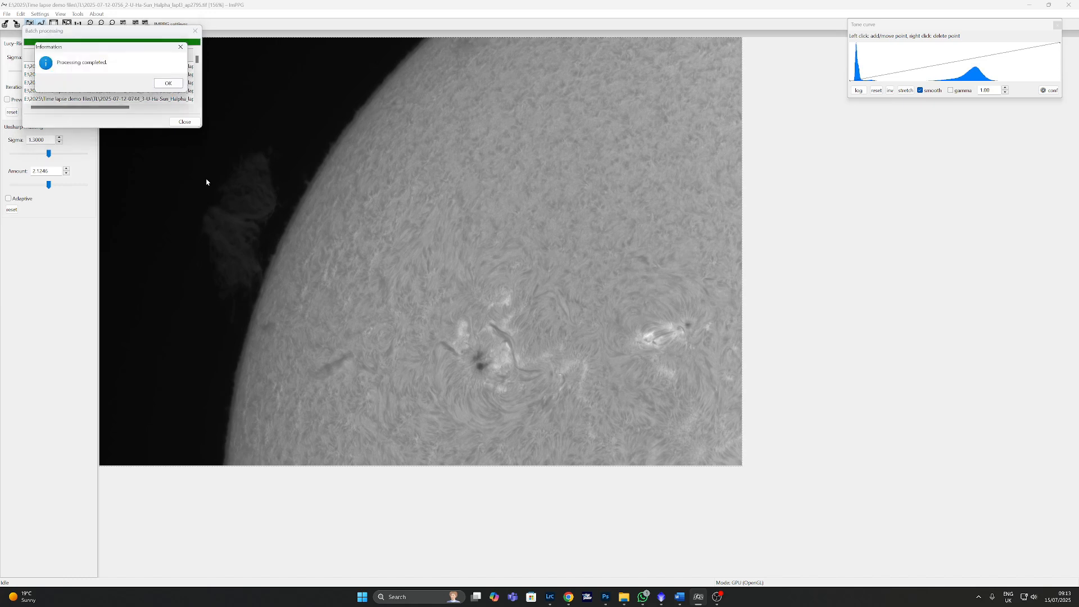
click(185, 121)
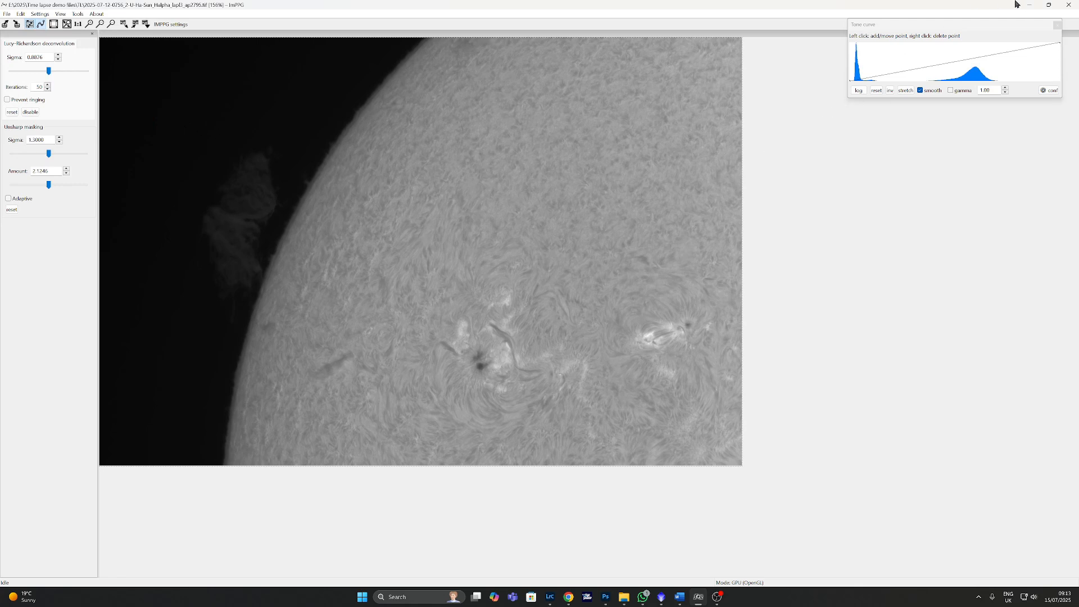
click(1062, 8)
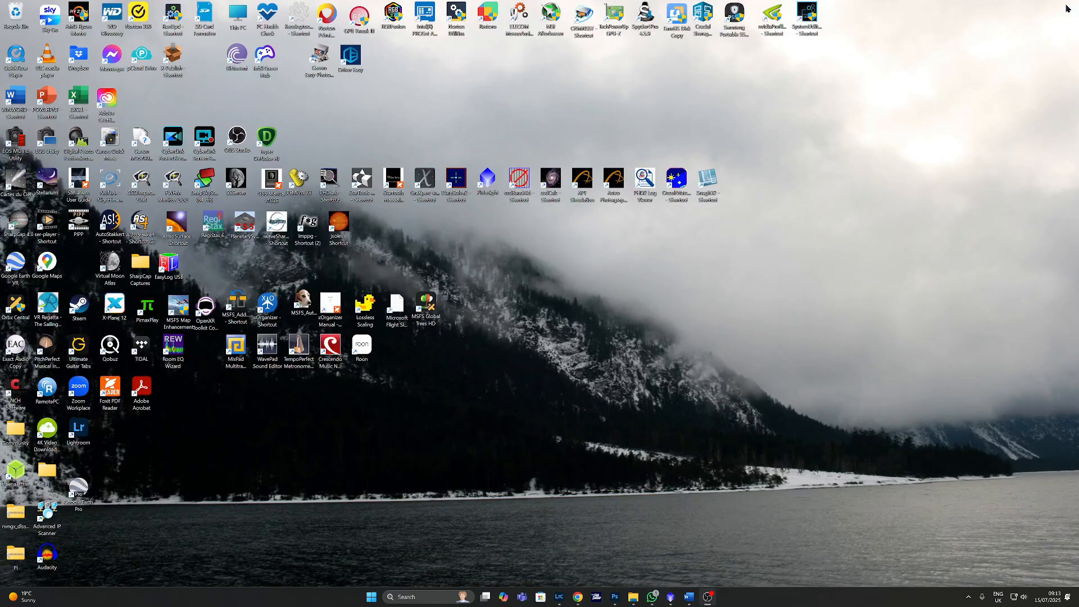
double_click(488, 183)
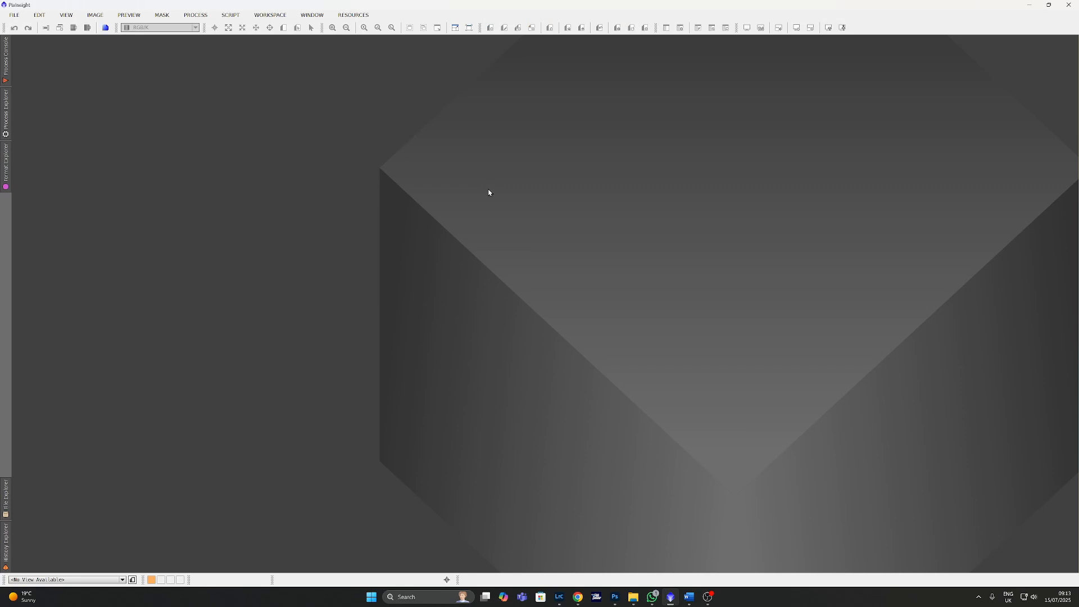
click(15, 17)
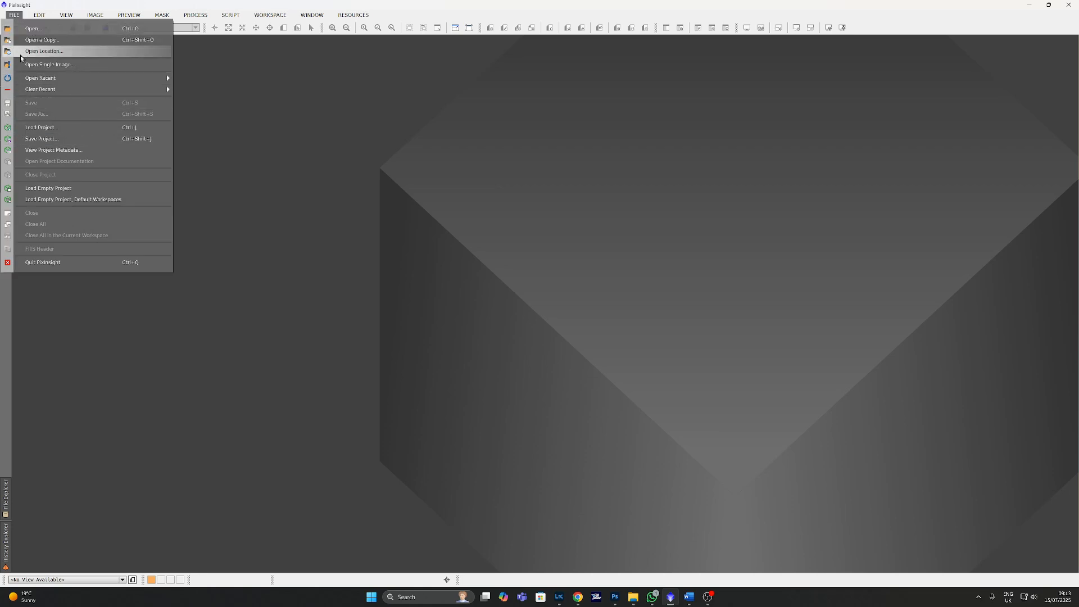
click(29, 40)
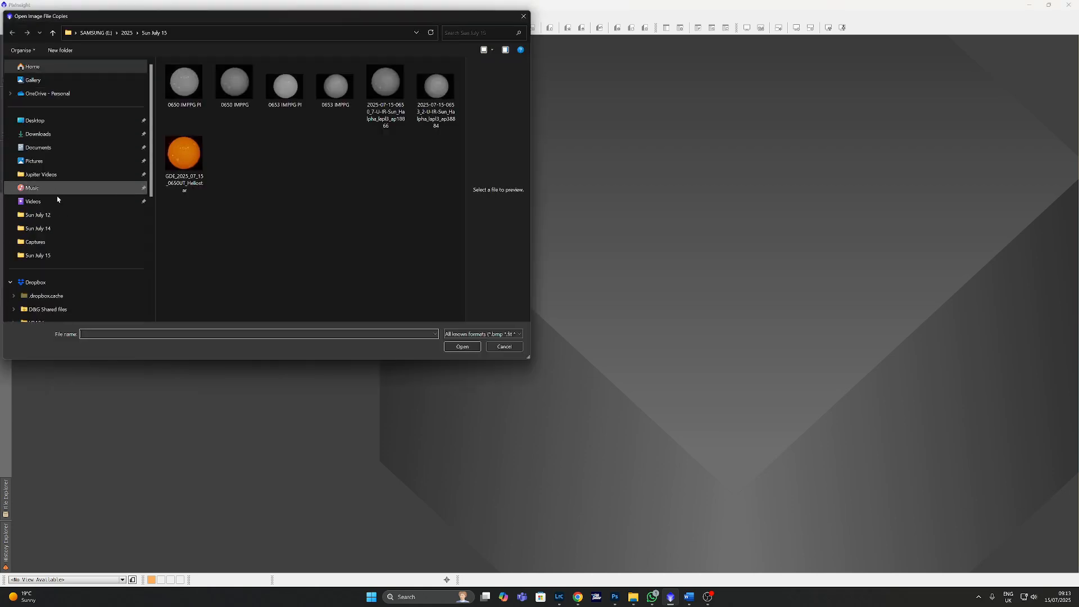
scroll(64, 272, down, 3)
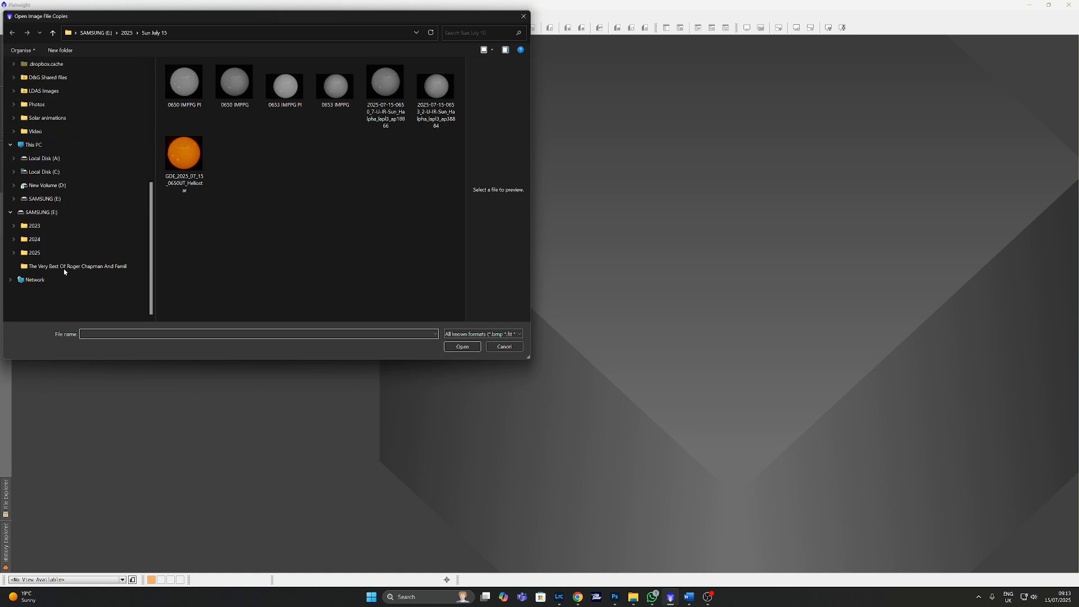
click(14, 253)
scroll(27, 266, down, 8)
scroll(27, 270, down, 10)
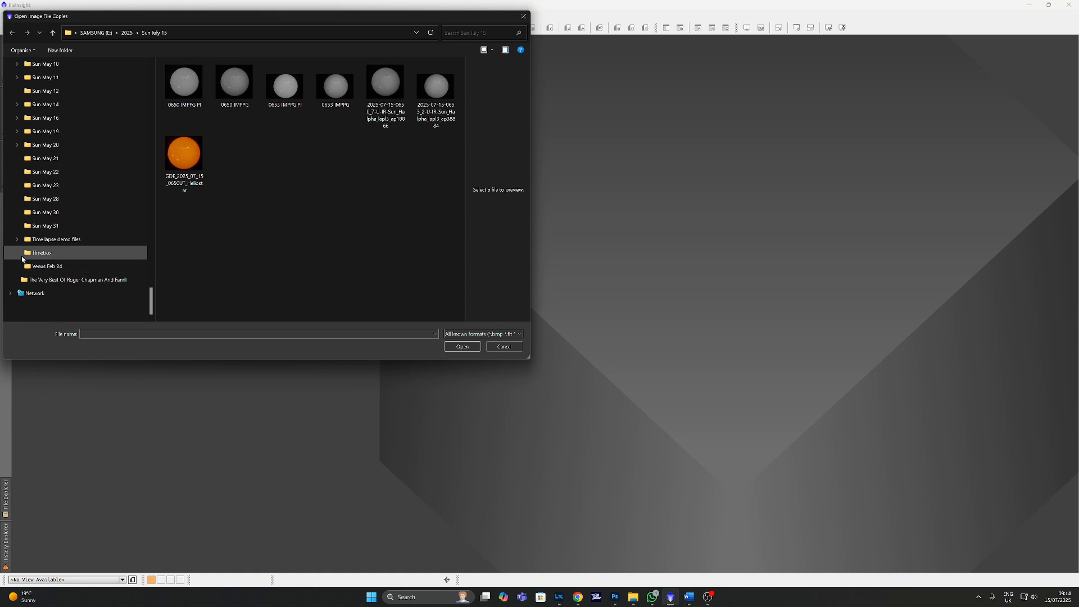
click(17, 239)
click(39, 257)
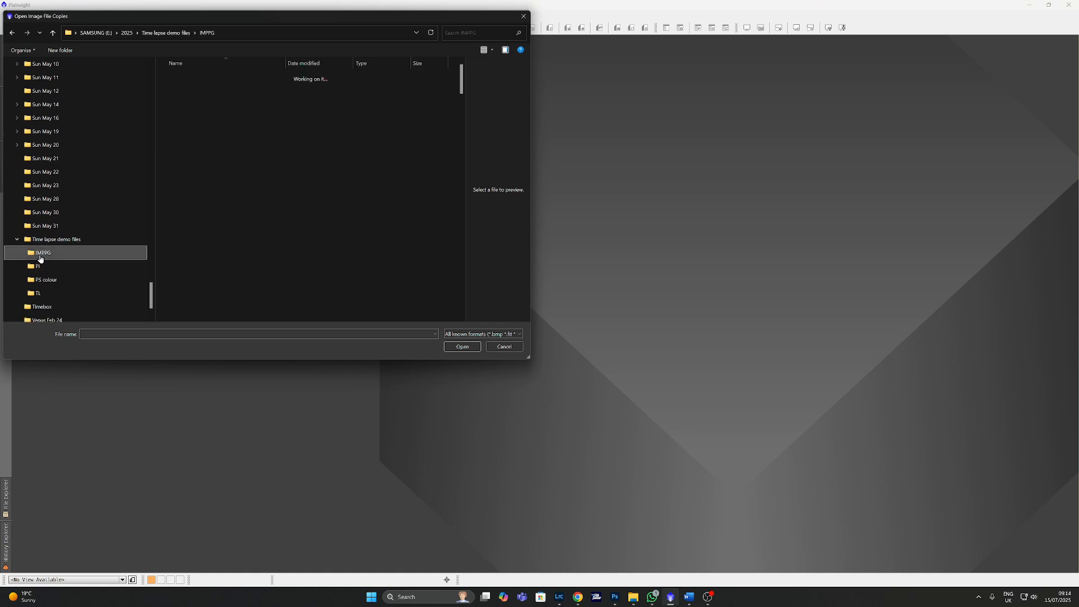
double_click(273, 225)
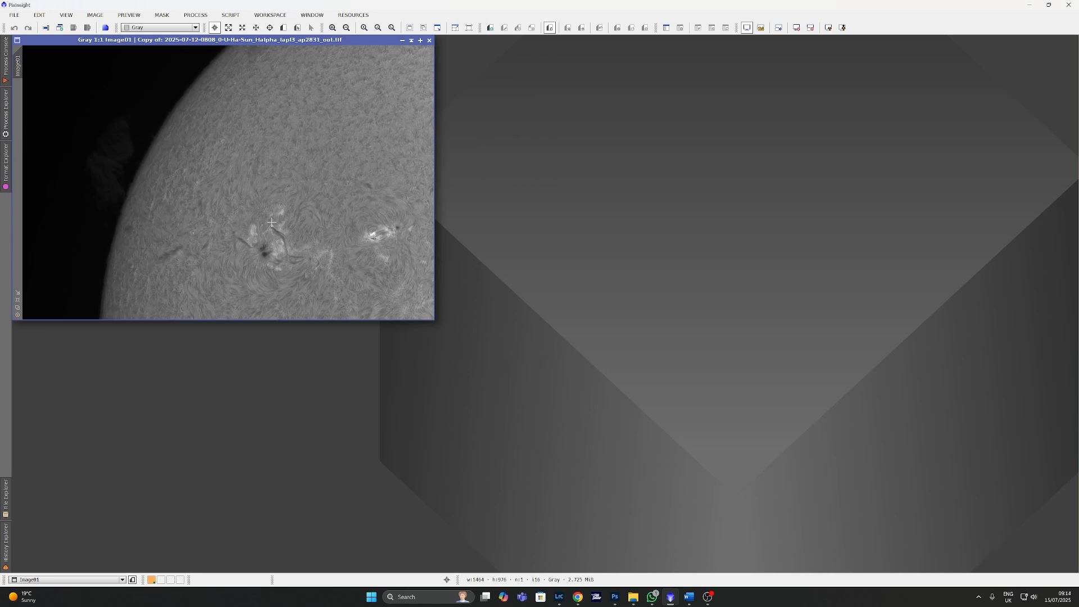
- Open the SolarToolbox process with its real-time preview, arranging the image and preview windows beside it
click(6, 132)
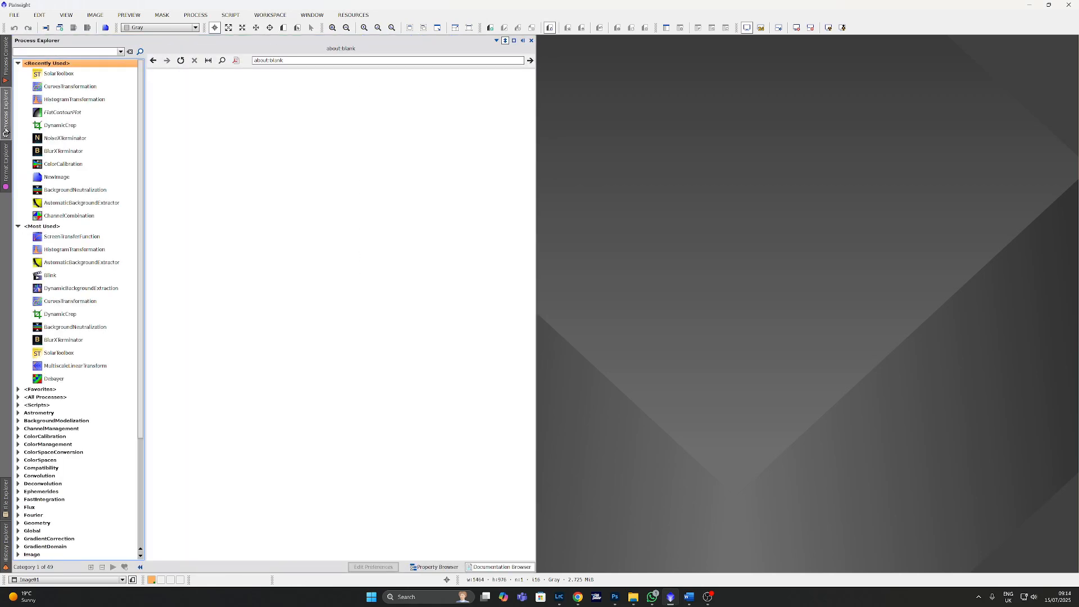
double_click(59, 75)
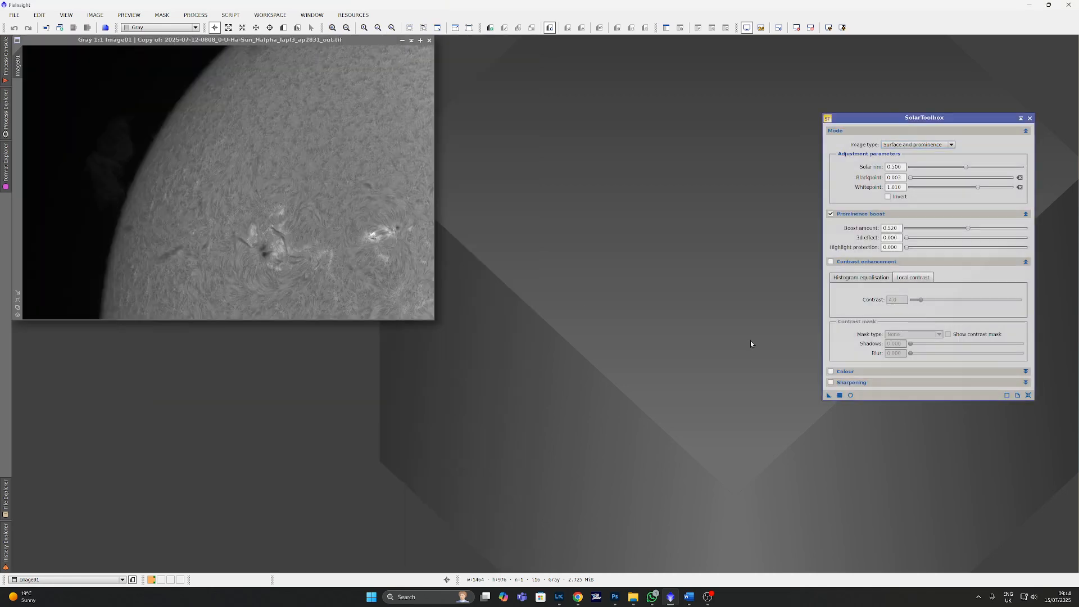
drag(306, 42, 538, 97)
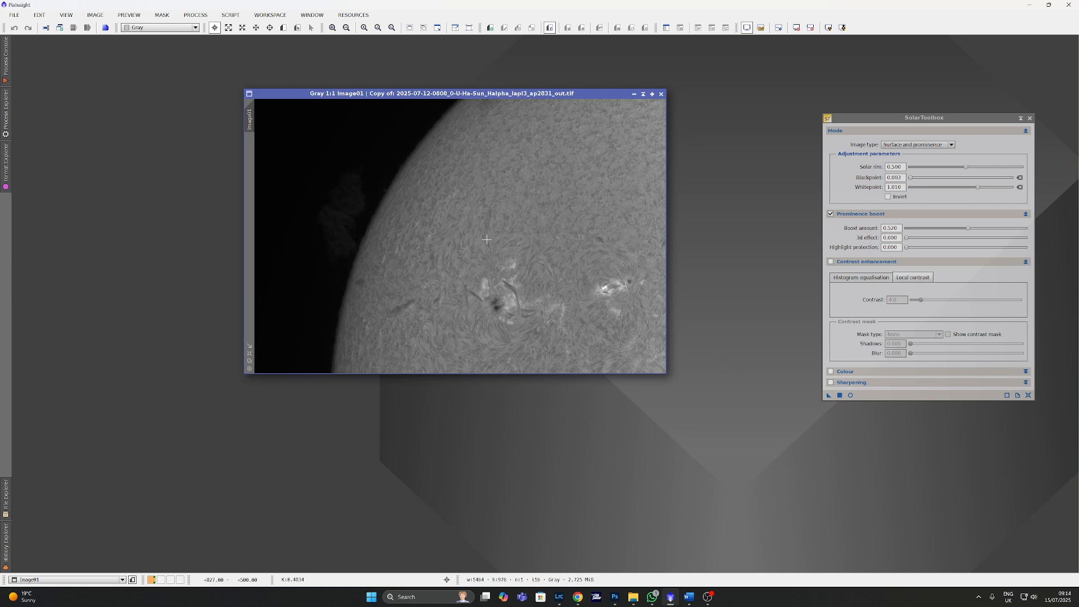
click(851, 395)
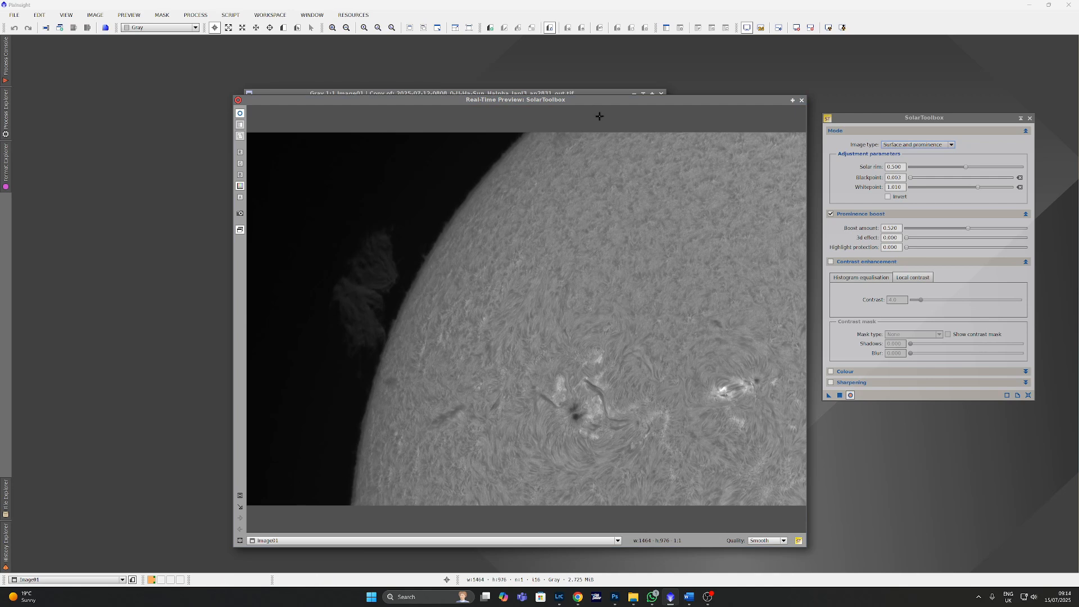
click(596, 102)
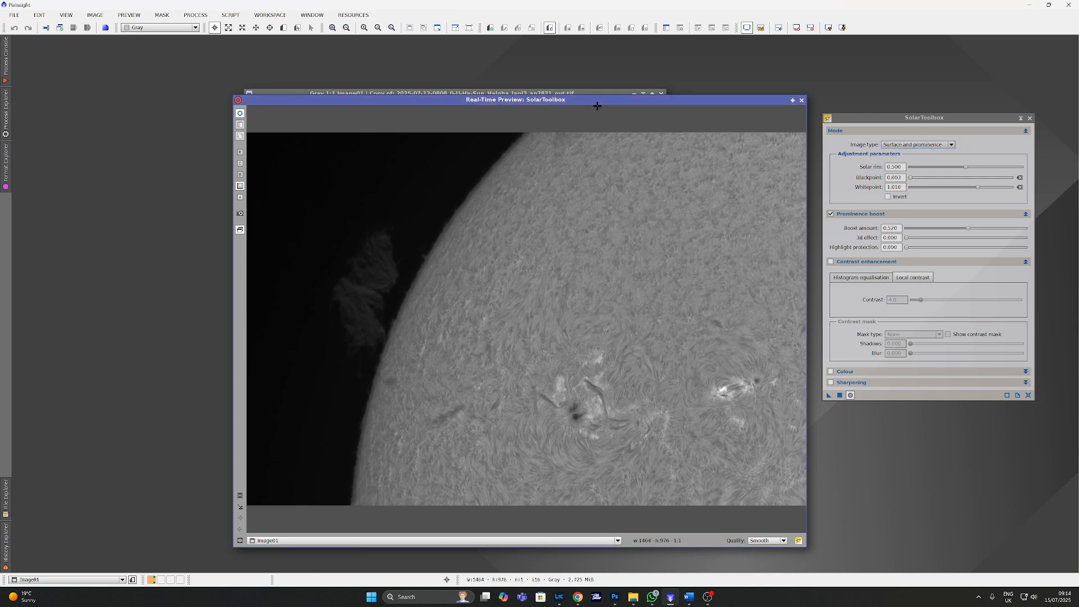
drag(594, 103, 590, 63)
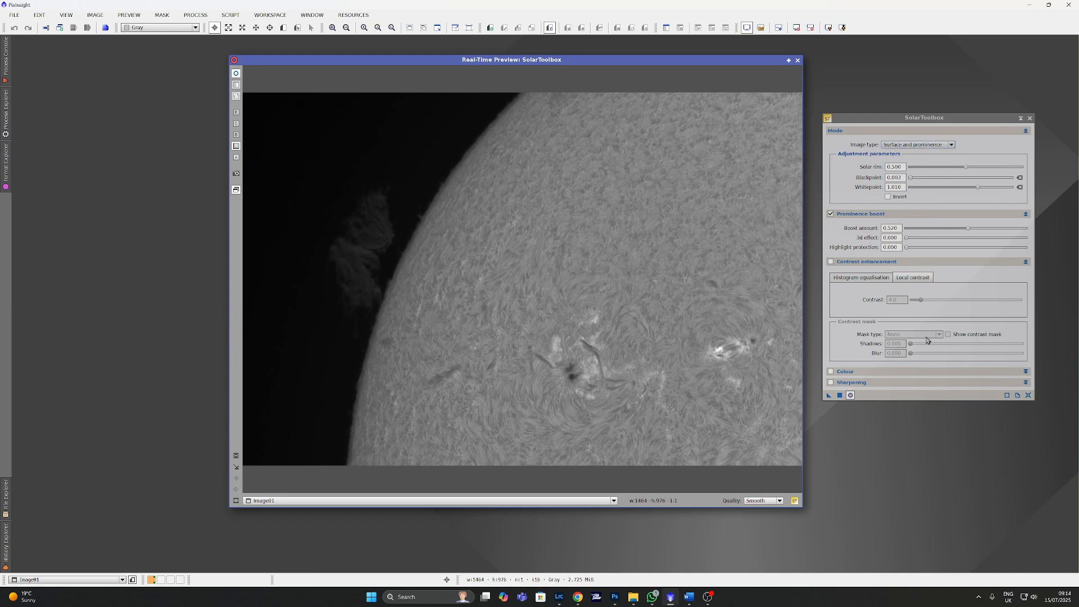
- Reset SolarToolbox, set the image type to Surface and prominence, and automatically adjust the blackpoint and whitepoint
click(1029, 396)
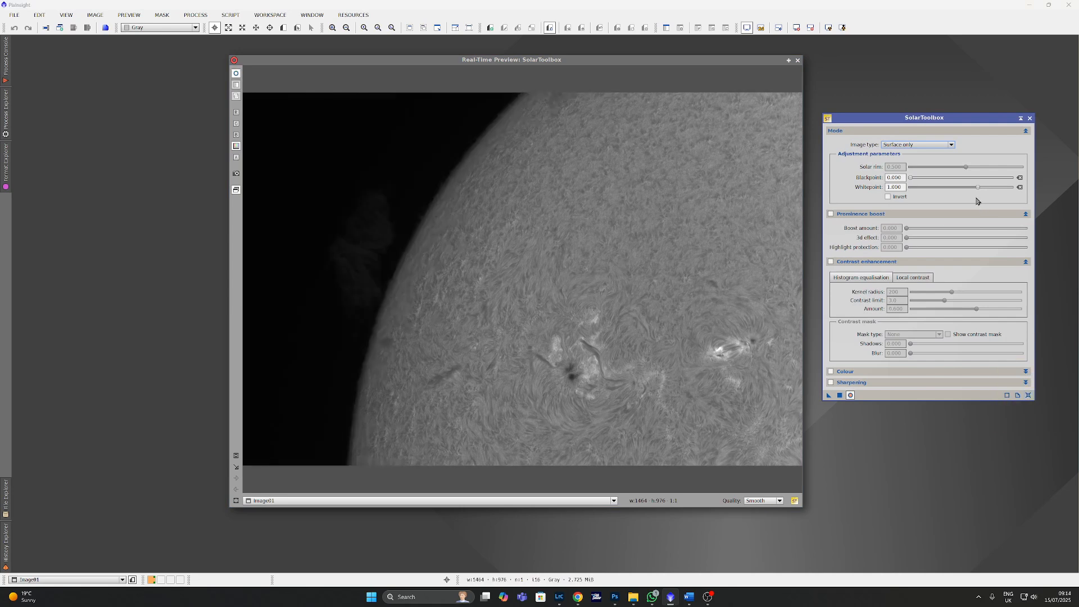
click(929, 145)
click(913, 160)
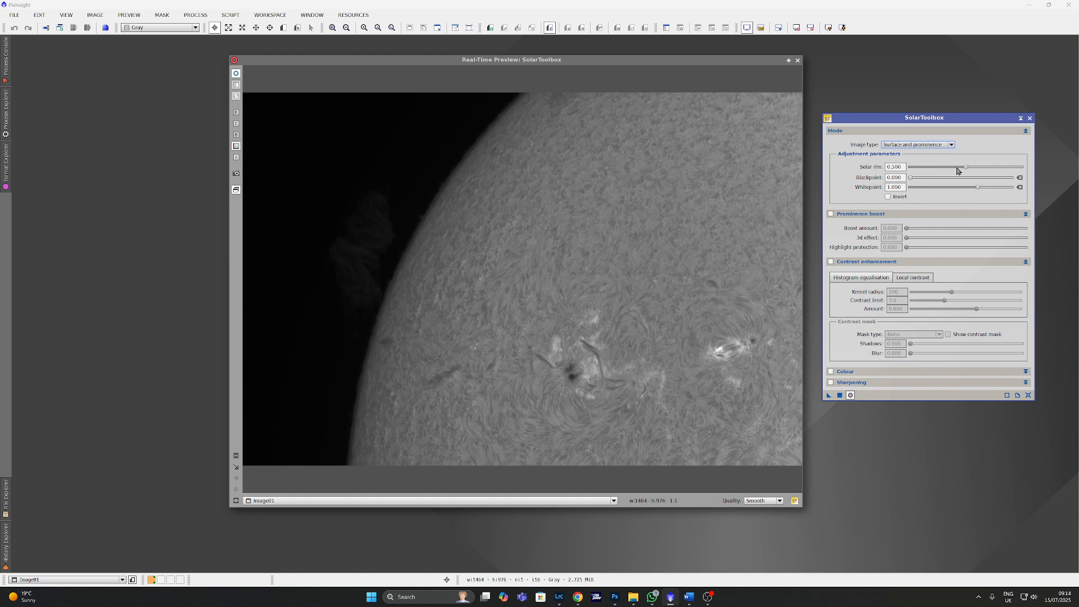
click(1021, 179)
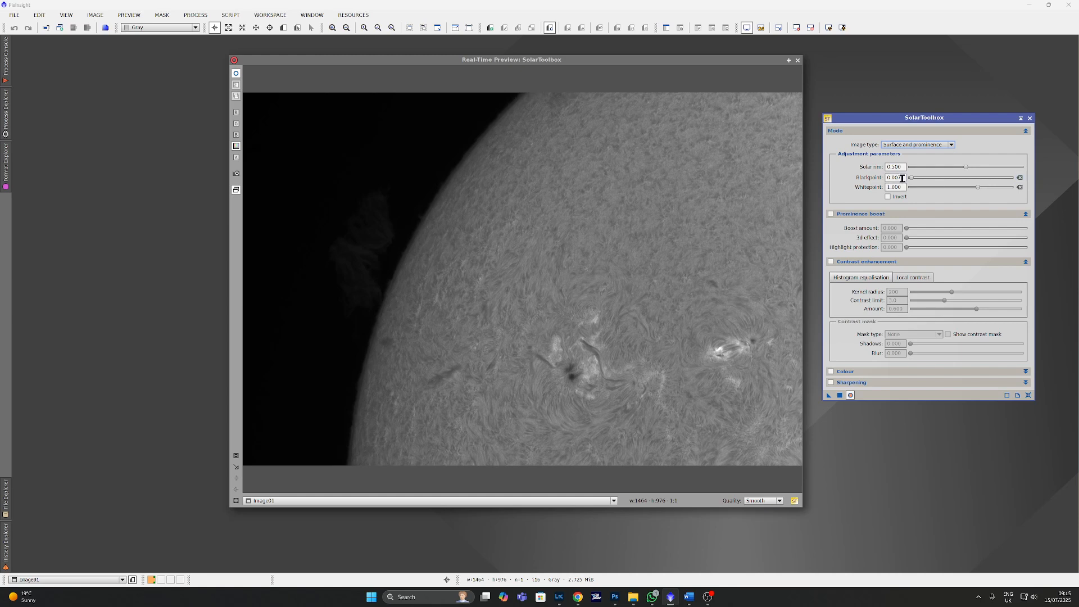
click(1019, 189)
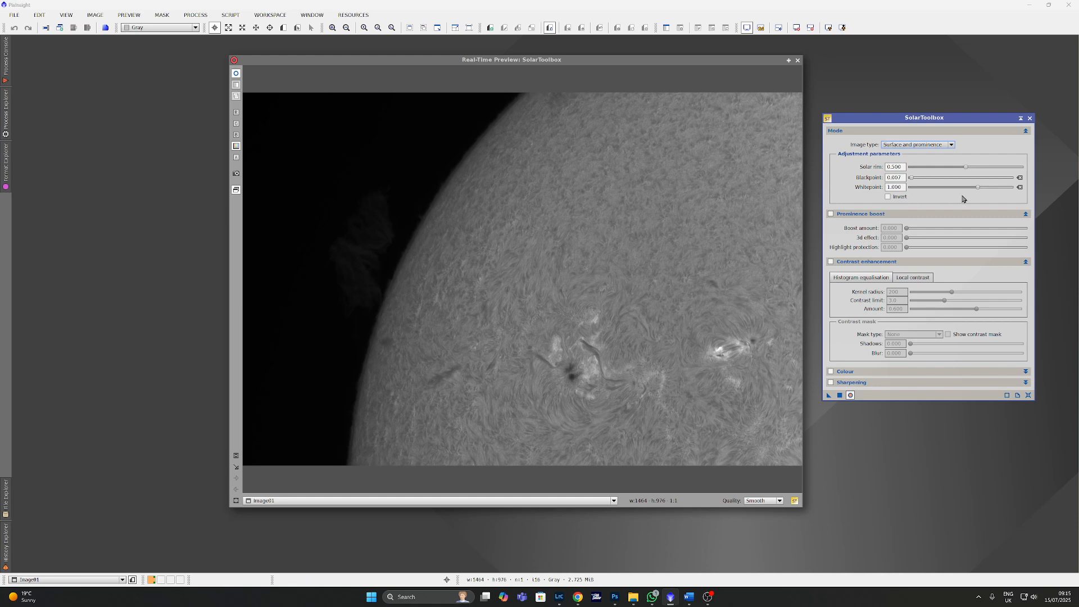
- Try a much lower whitepoint on the preview and bring it back up to 0.990
click(979, 190)
drag(979, 190, 960, 190)
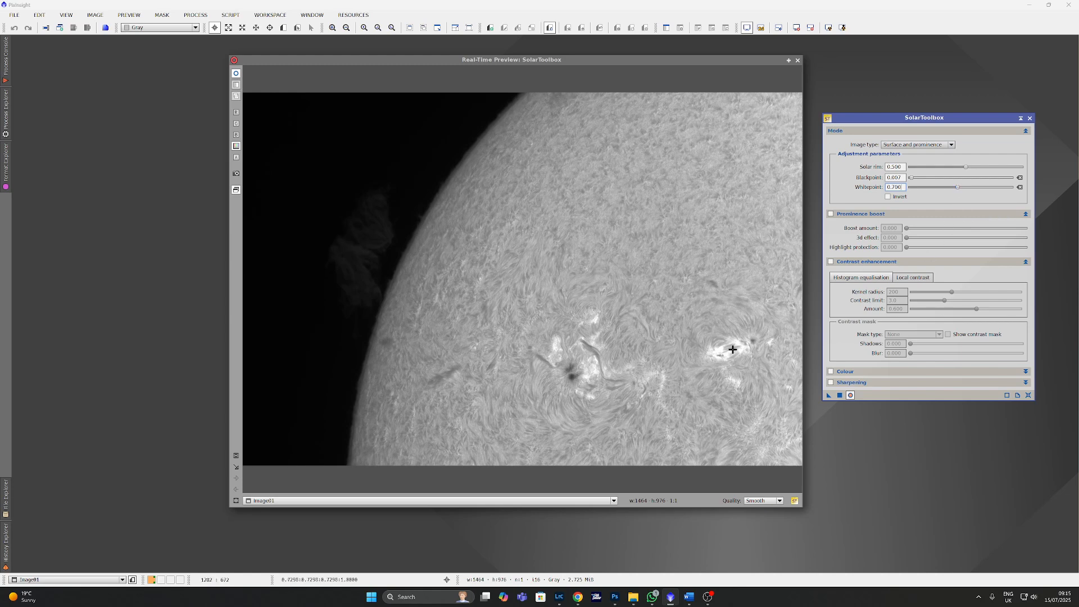
drag(959, 191, 977, 192)
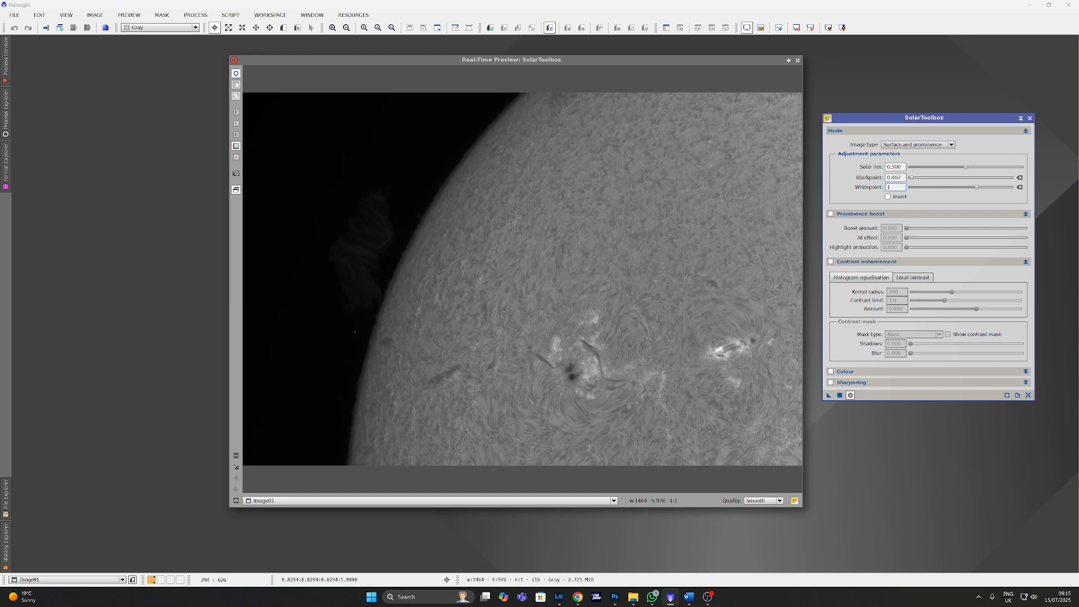
- Enable prominence boost, try stronger boost amounts on the preview, and set the boost amount to 0.480
click(831, 214)
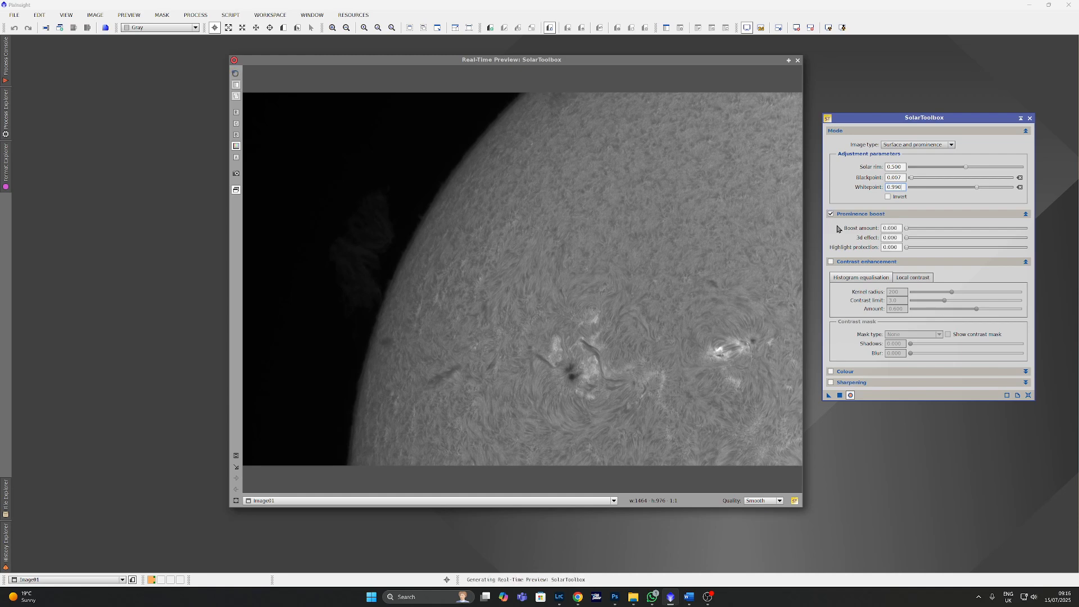
click(907, 229)
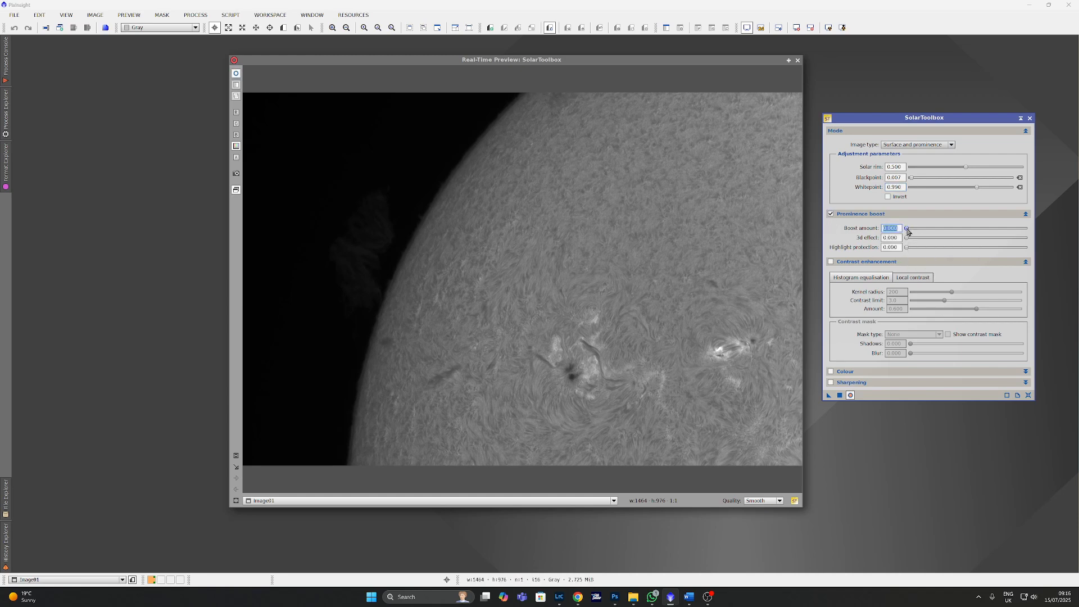
drag(907, 229, 969, 232)
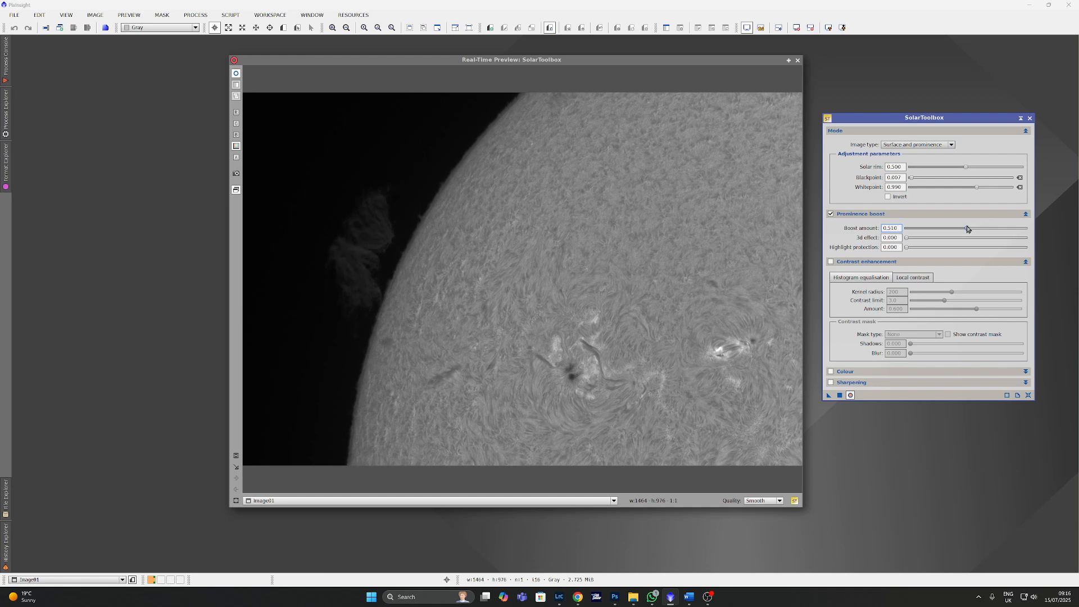
drag(967, 229, 1002, 233)
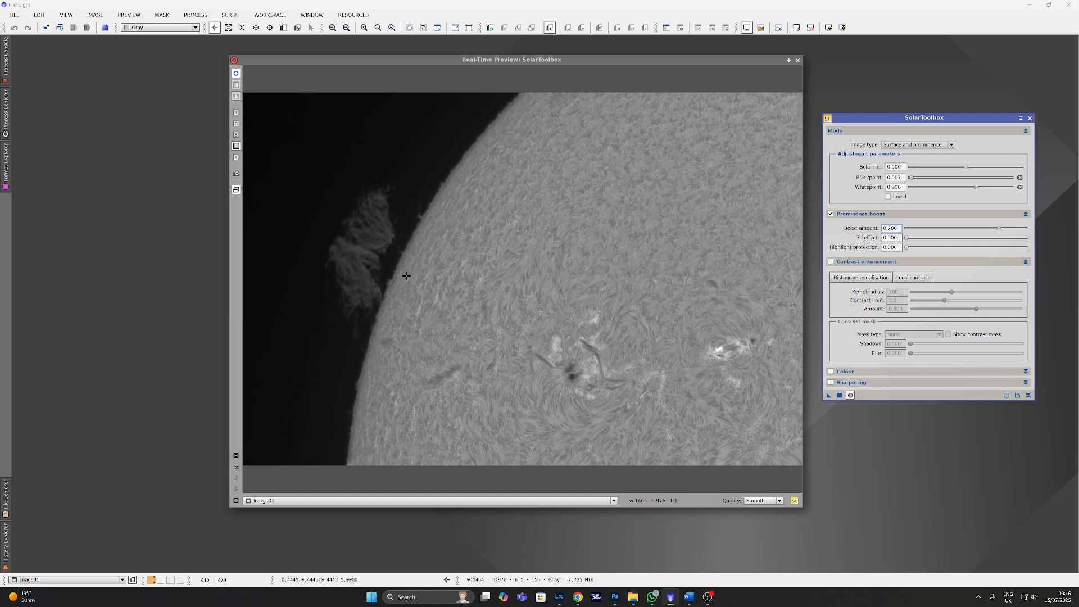
click(962, 229)
click(961, 230)
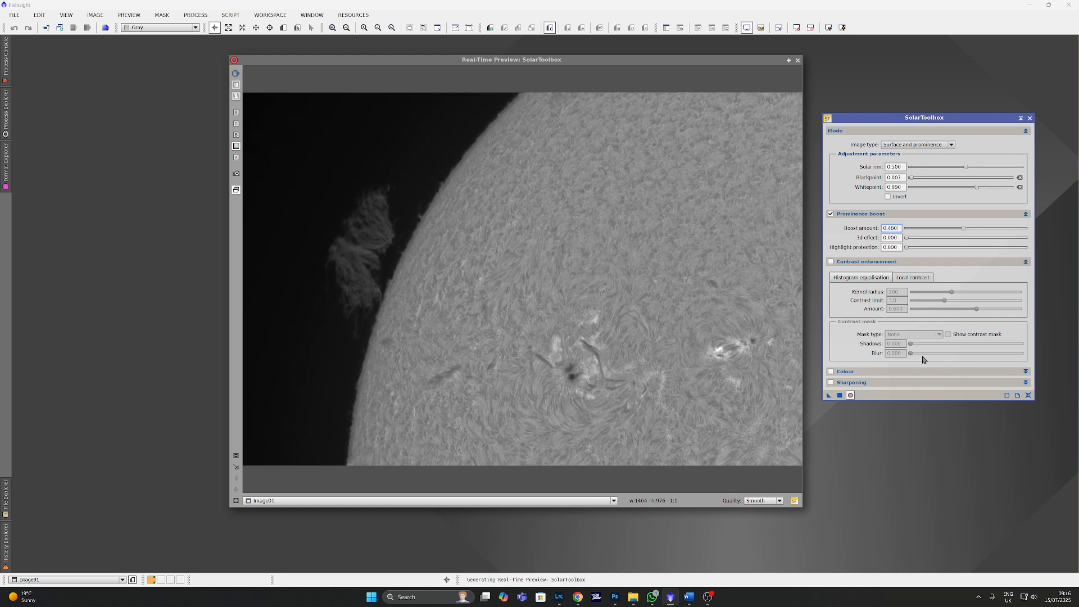
click(3, 111)
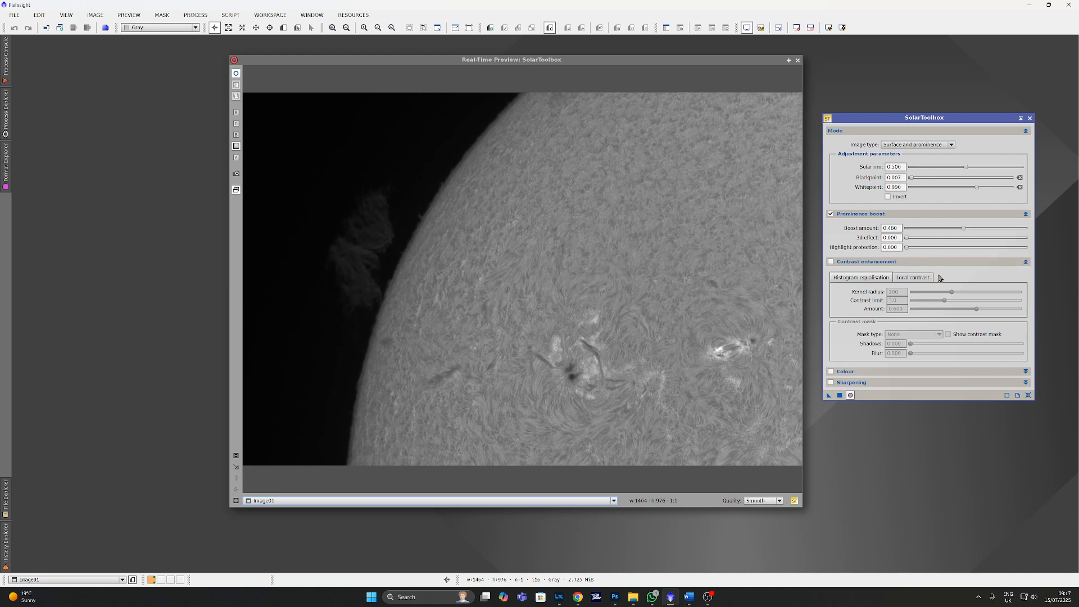
- Enable contrast enhancement, compare histogram equalisation with local contrast on the preview, and set the local contrast to 4.0
click(831, 262)
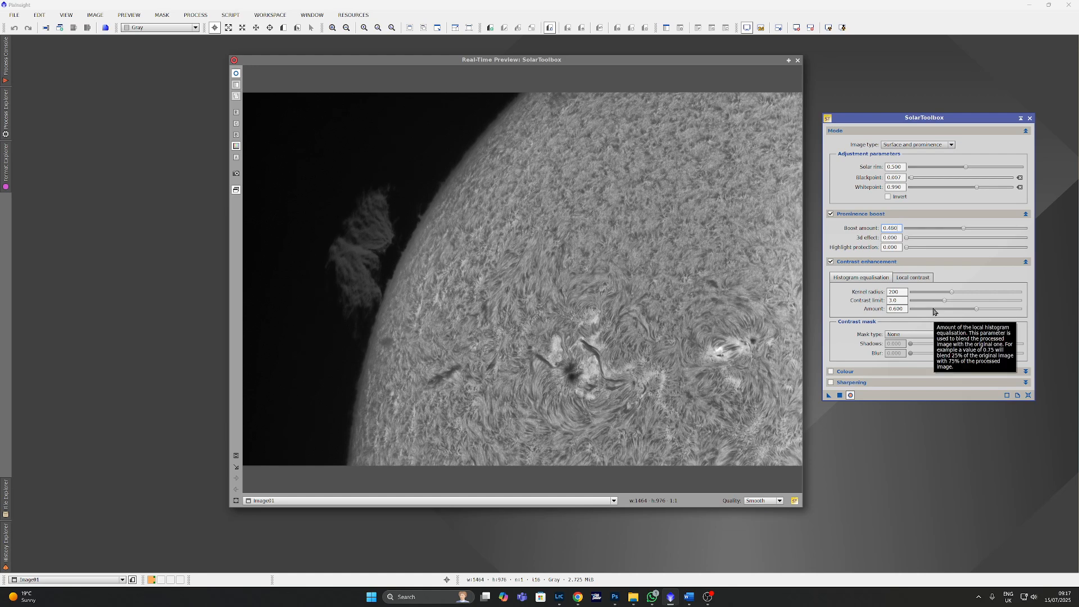
click(918, 281)
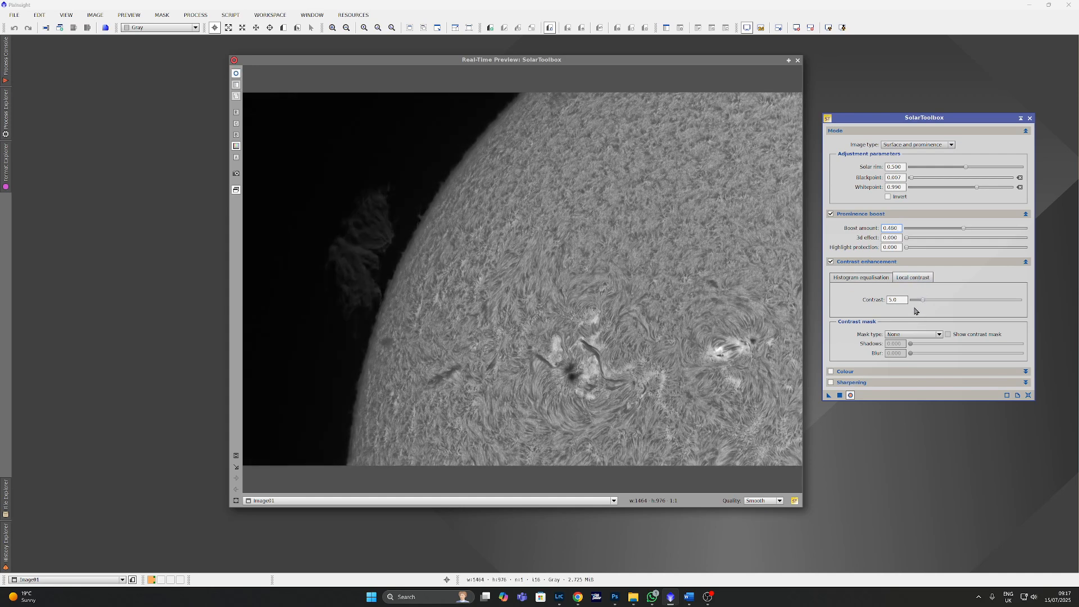
click(830, 262)
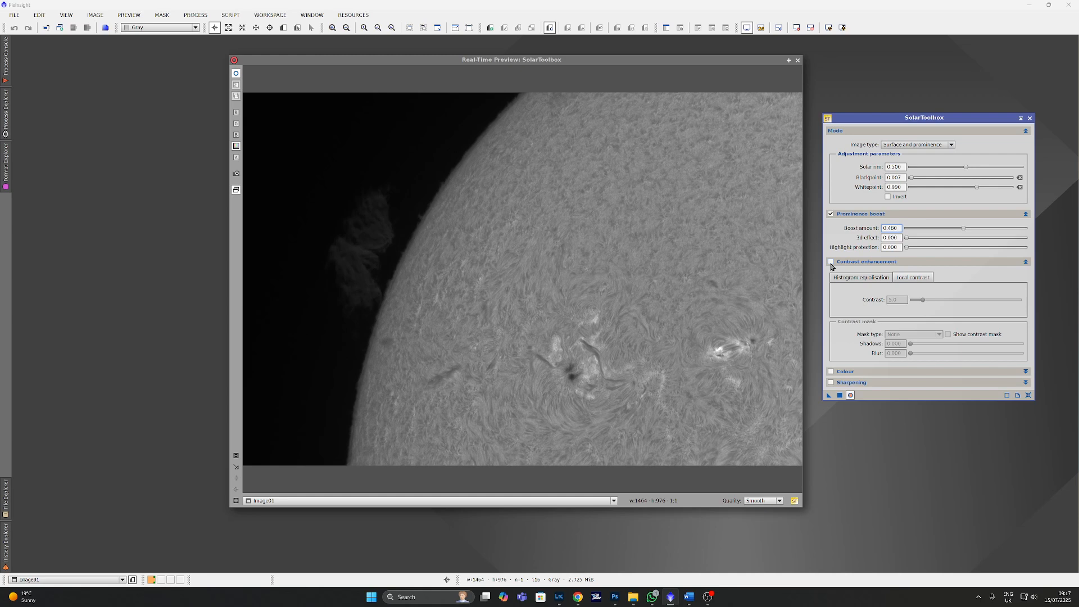
click(831, 262)
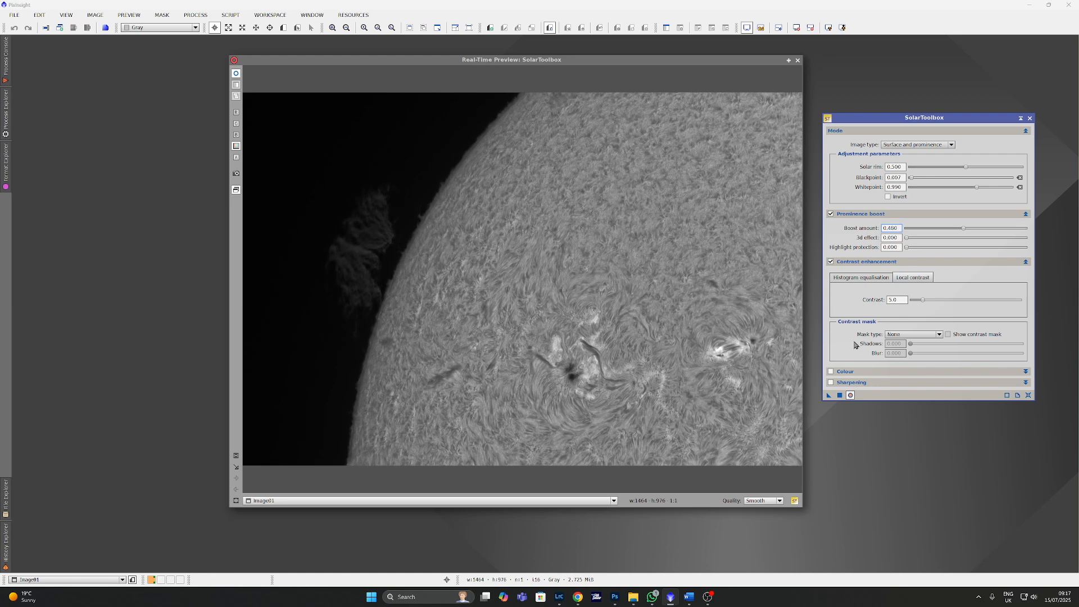
click(924, 303)
drag(923, 304, 921, 304)
- Try the Colour option on the preview and switch it off again
click(832, 373)
click(831, 372)
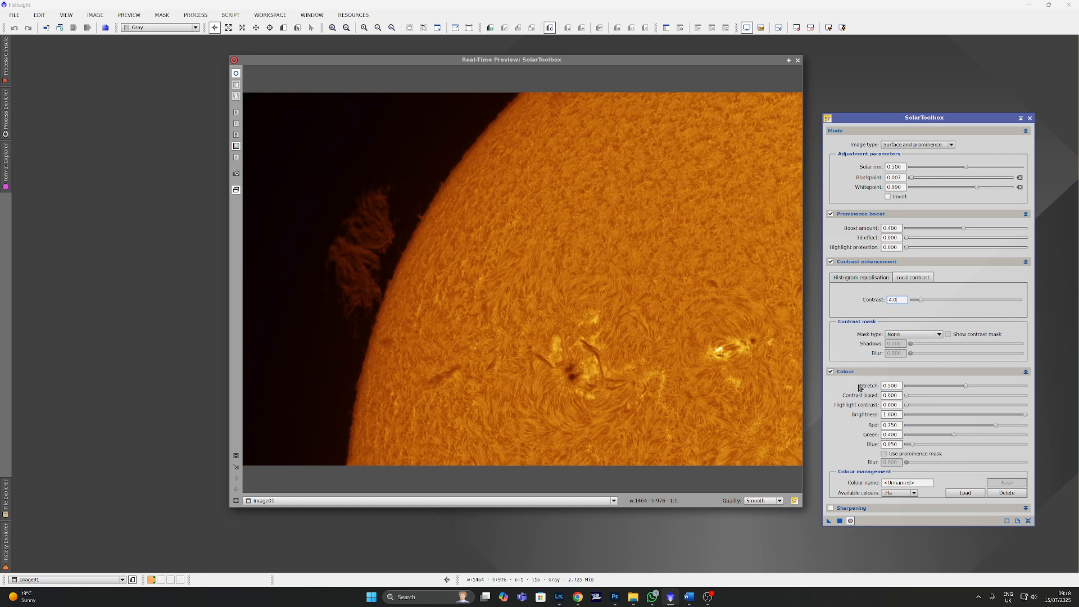
click(832, 372)
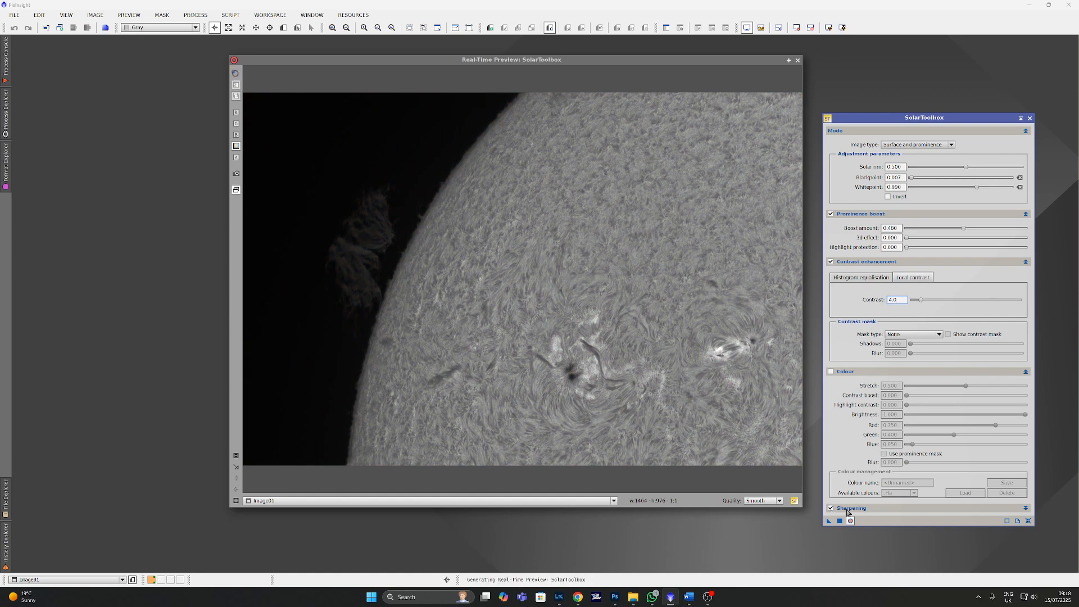
- Compare the preview with and without sharpening, leave sharpening off, and collapse the Sharpening and Colour sections
click(831, 509)
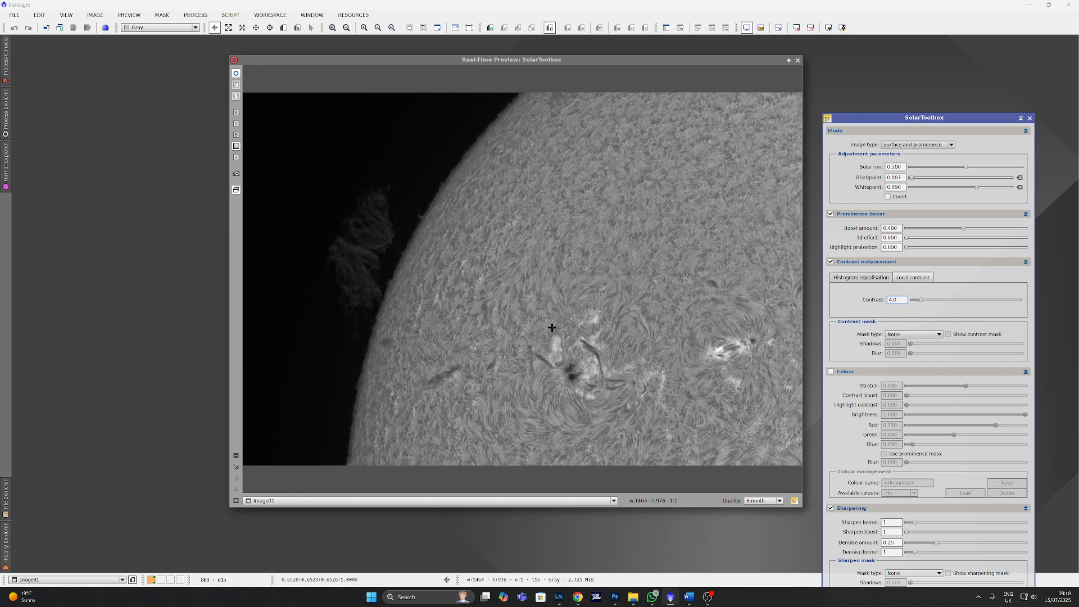
click(831, 509)
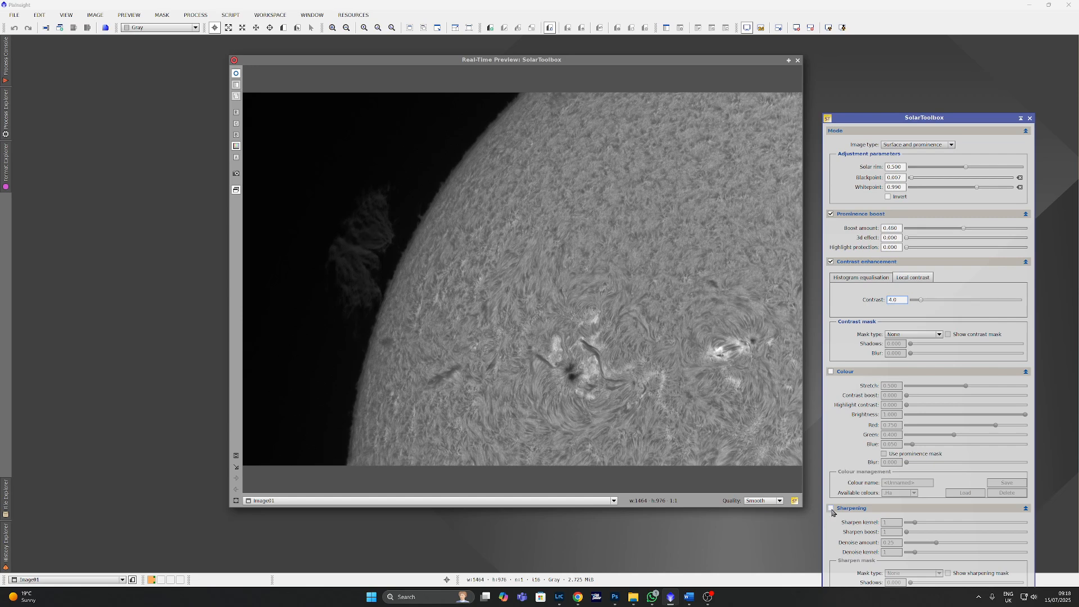
click(831, 509)
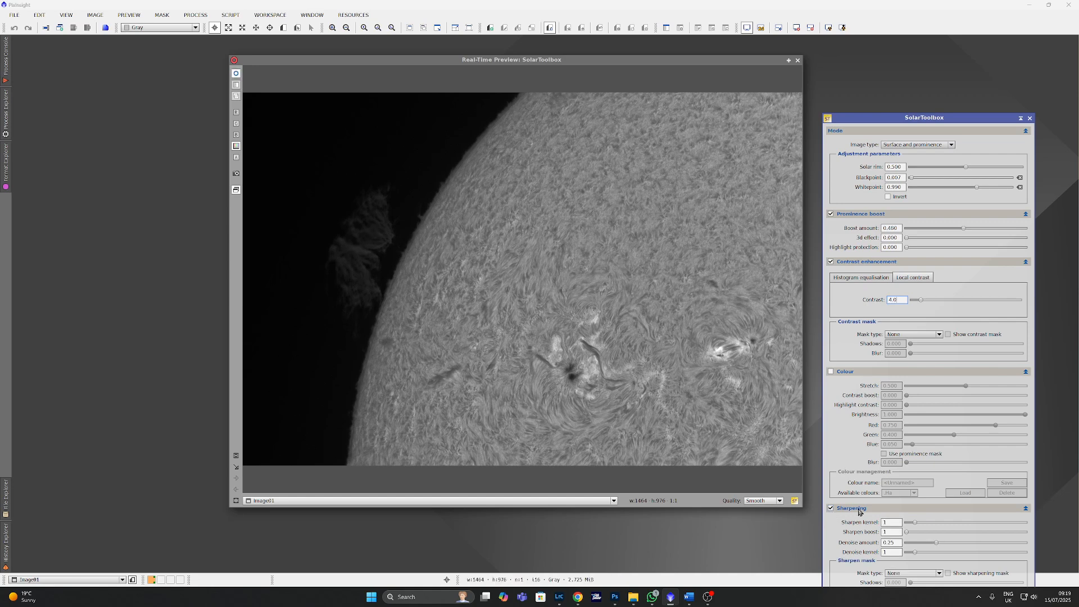
click(831, 509)
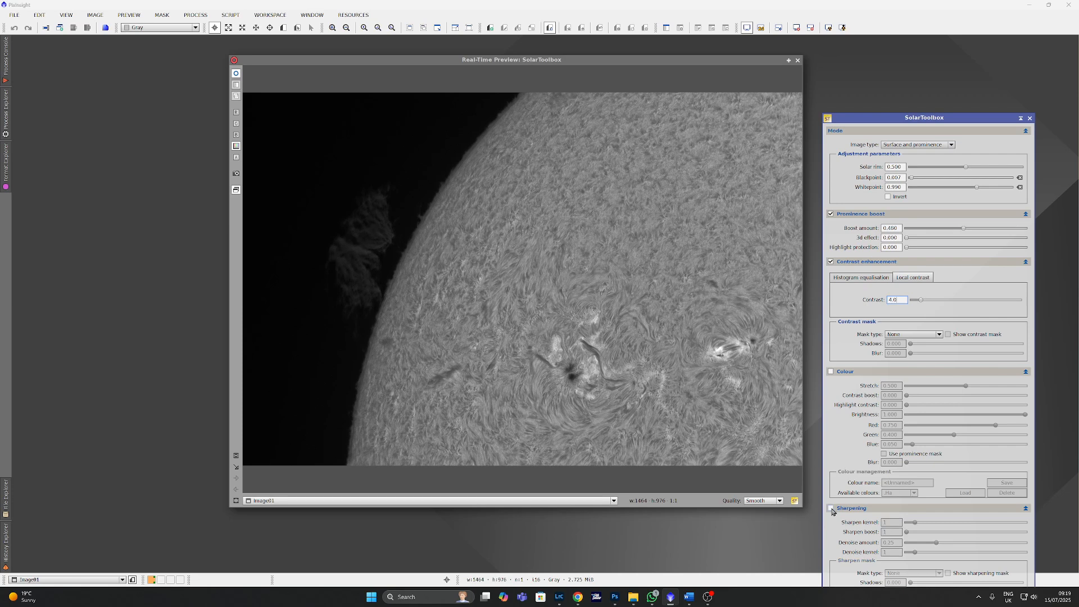
click(838, 509)
click(865, 373)
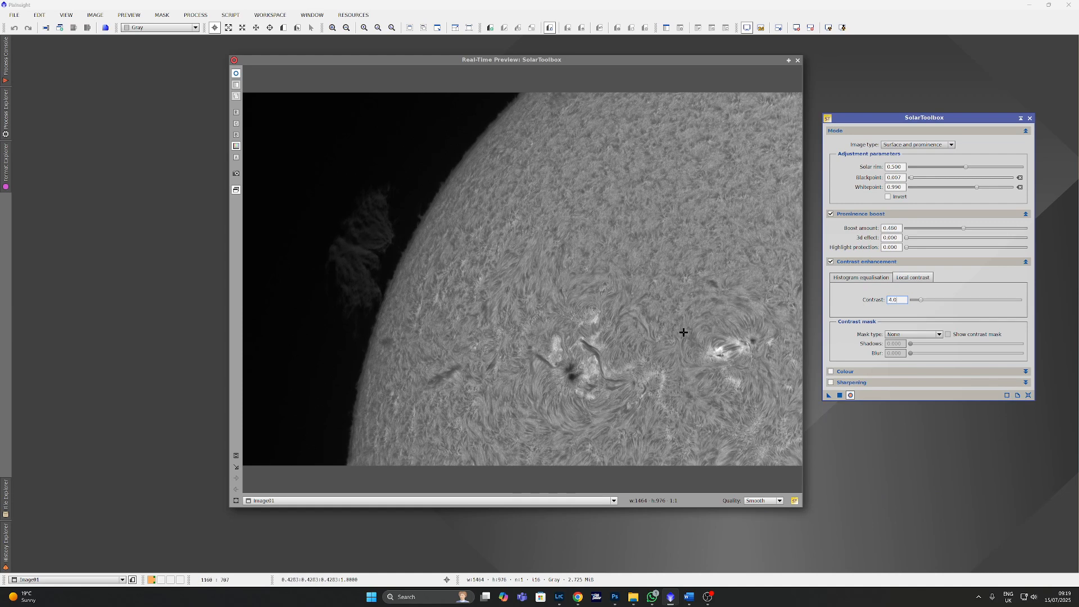
- Apply the SolarToolbox settings to the image beside the preview and save them as a process icon on the workspace
drag(680, 65, 320, 79)
drag(478, 96, 660, 59)
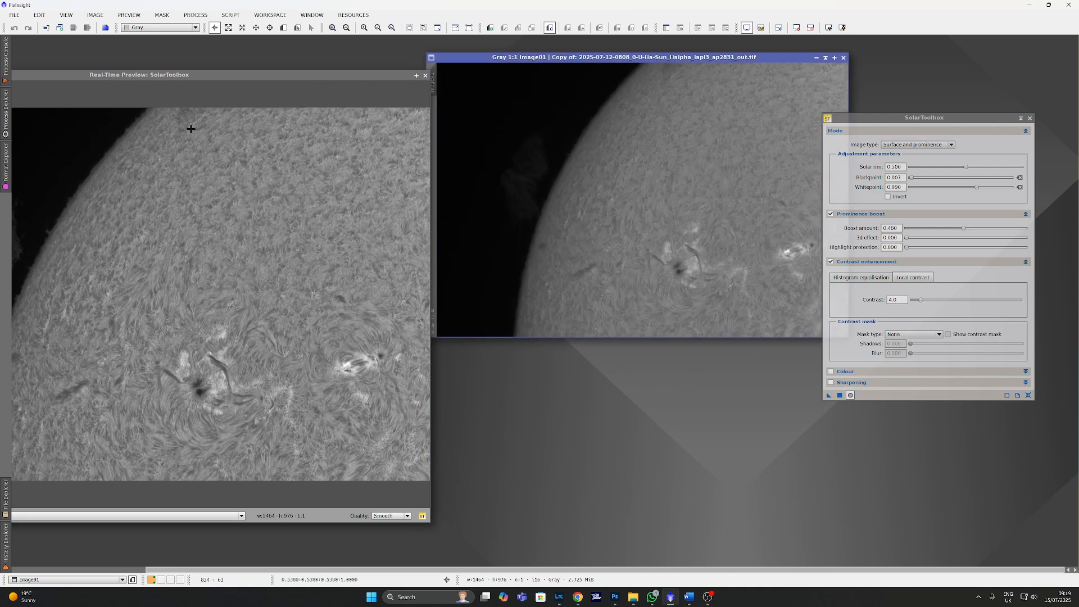
double_click(221, 80)
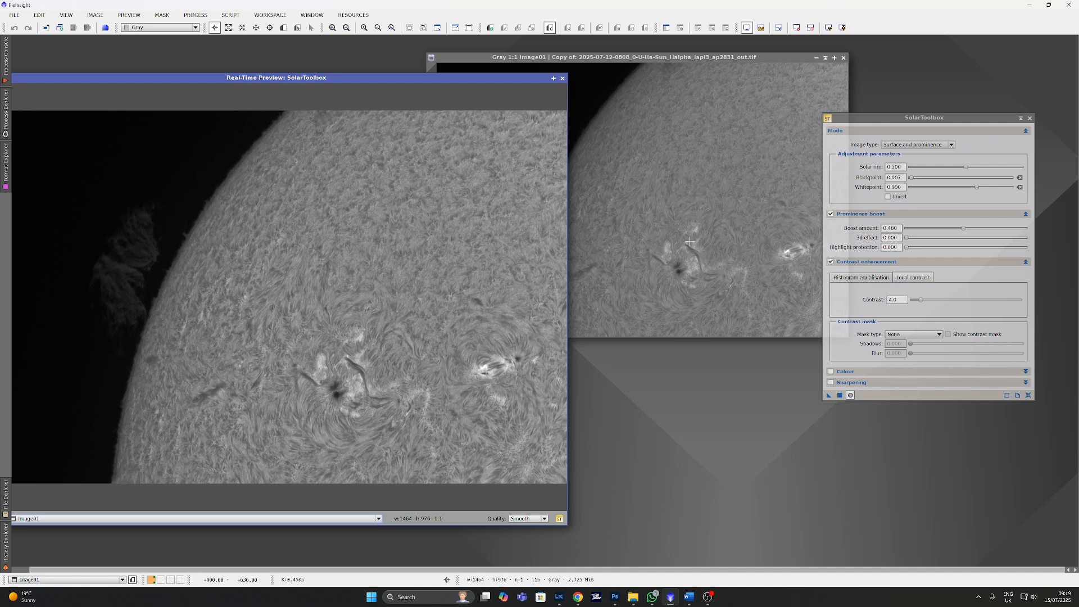
click(840, 395)
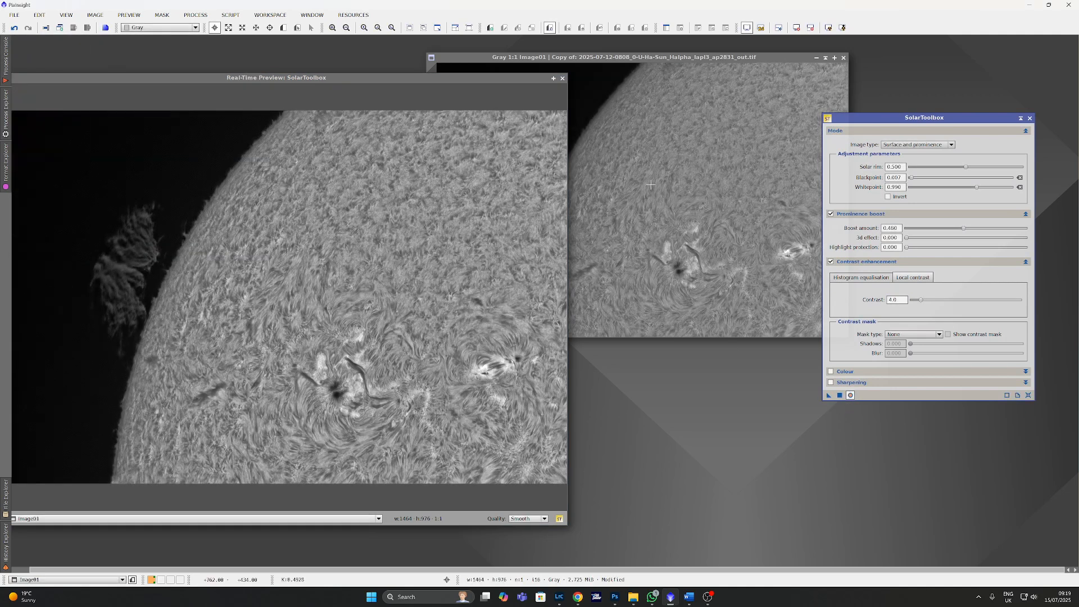
drag(505, 78, 472, 400)
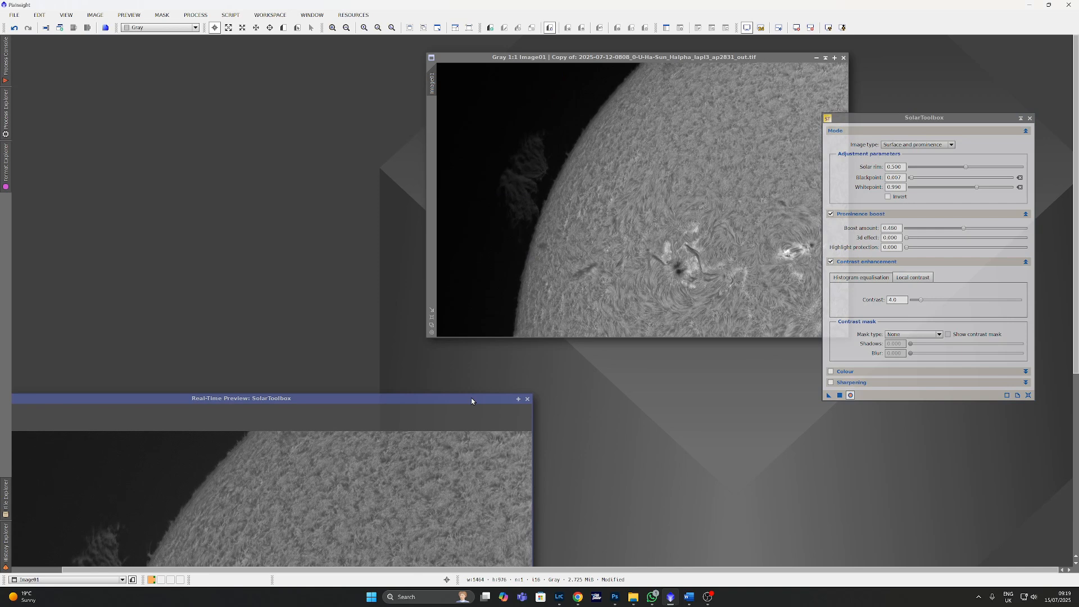
drag(472, 401, 721, 66)
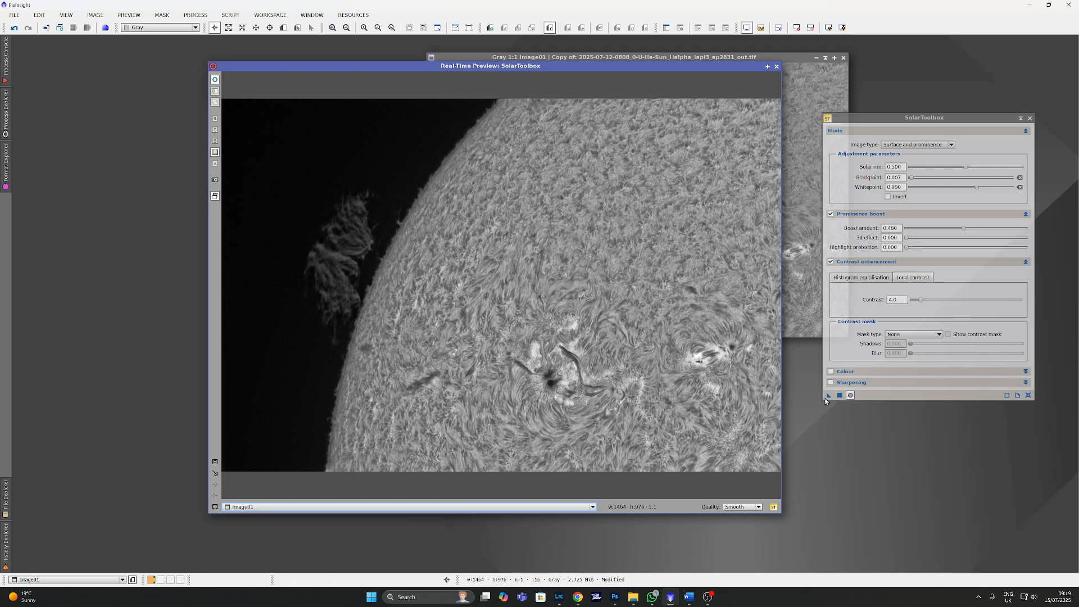
drag(828, 397, 937, 504)
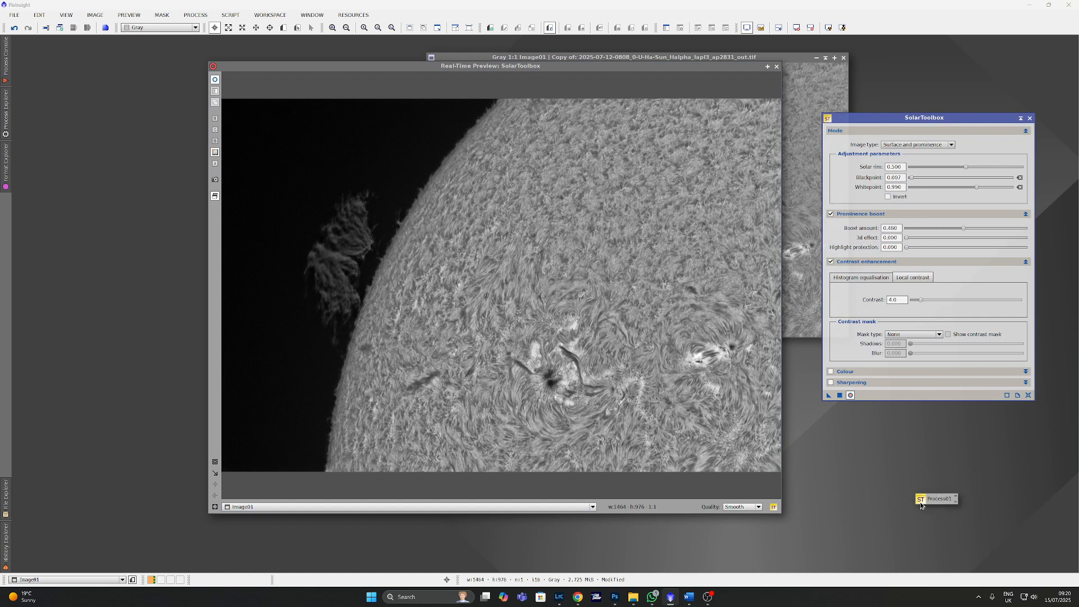
- Reset SolarToolbox and try a prominence boost of 0.520 with the image type set to Surface and prominence
click(1029, 395)
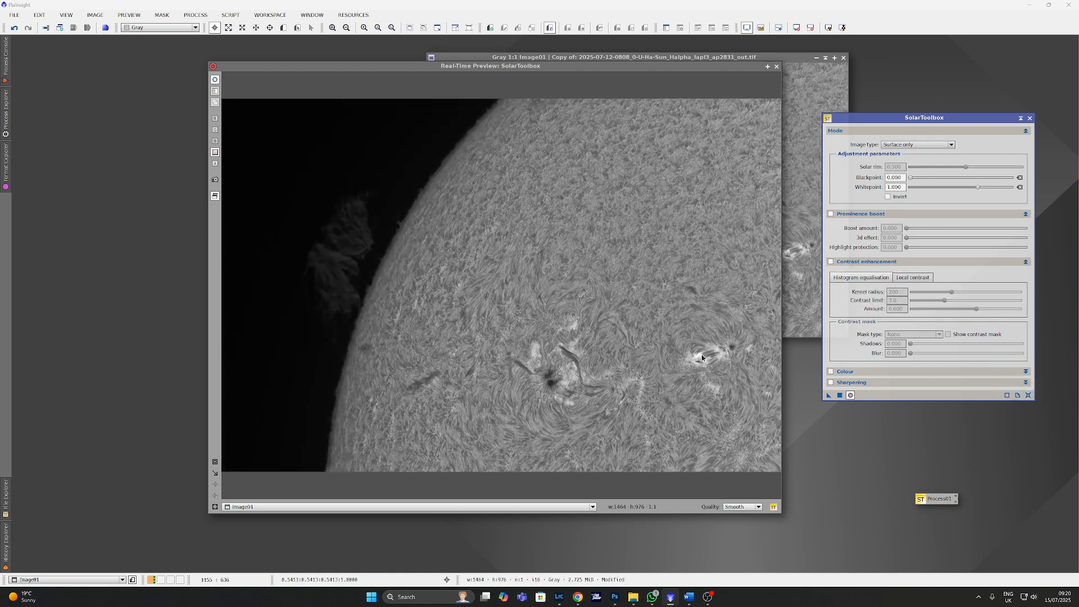
click(831, 216)
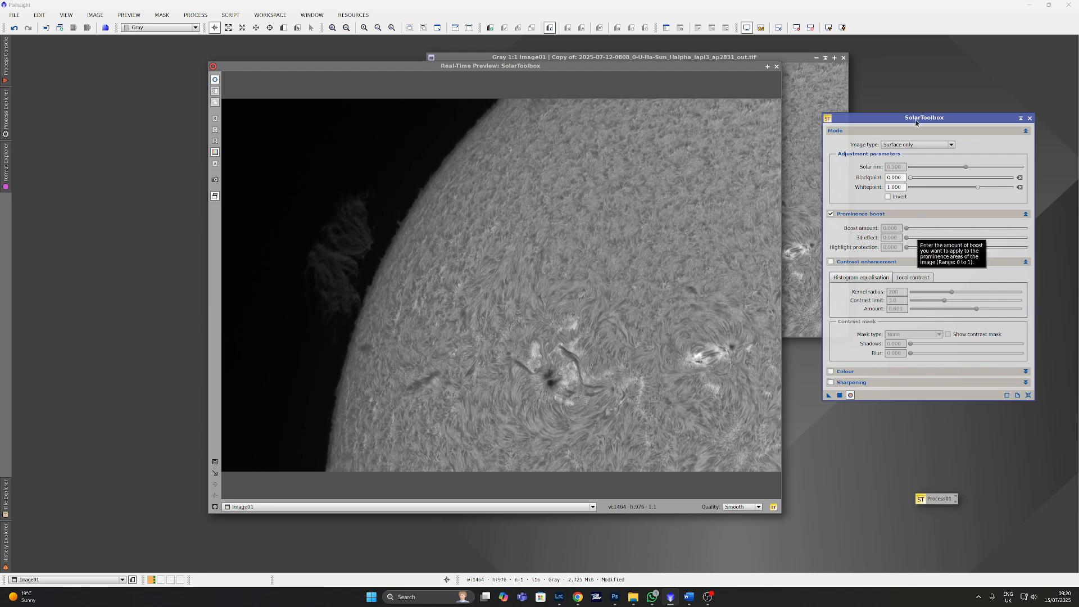
click(922, 144)
click(929, 162)
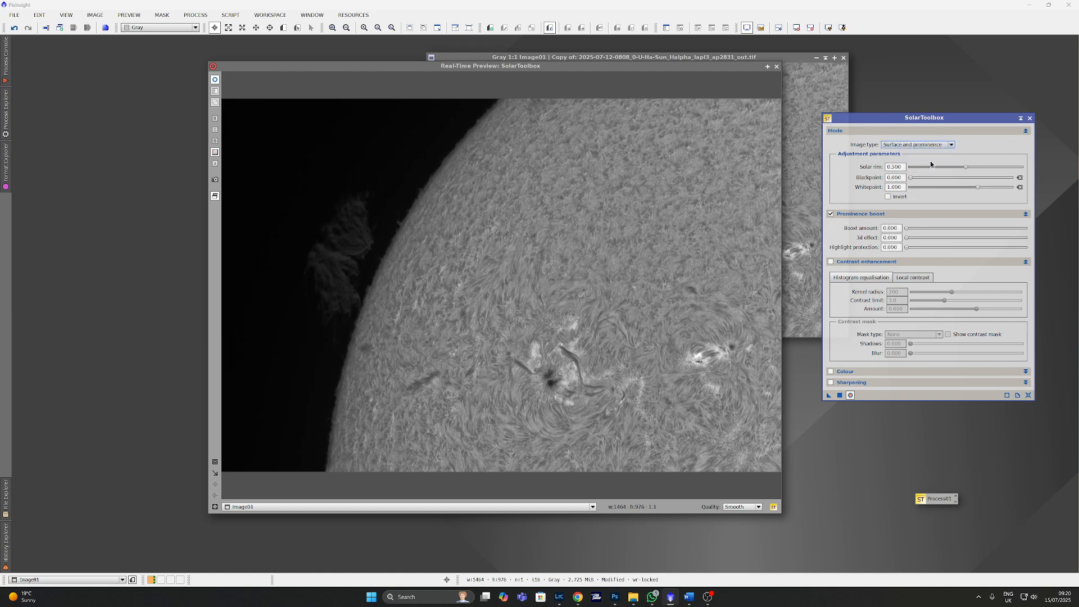
drag(906, 230, 969, 235)
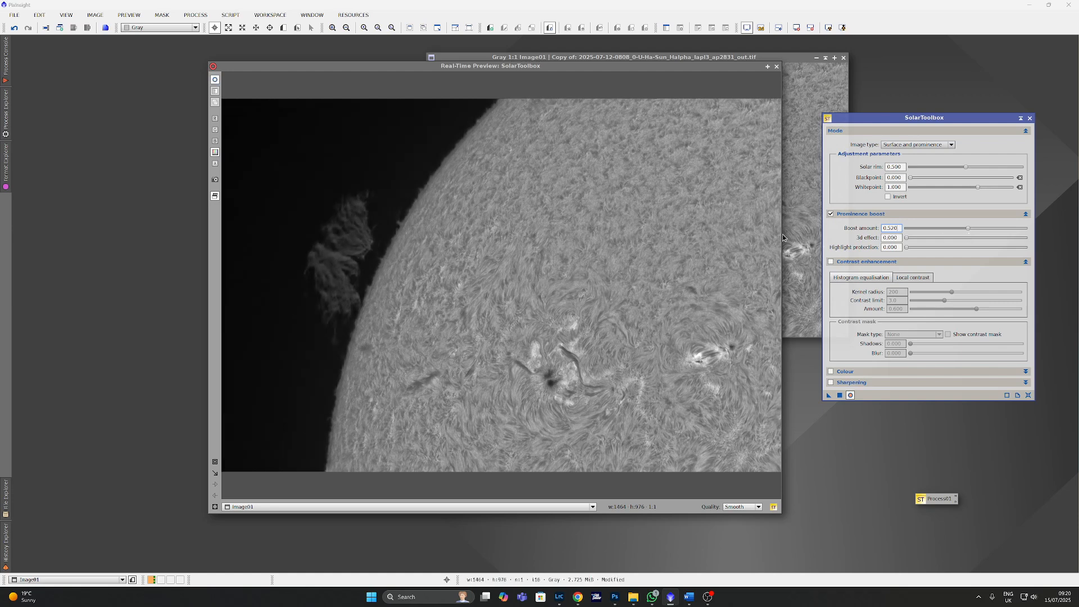
- Close the real-time preview and create a new image container on the workspace
click(777, 66)
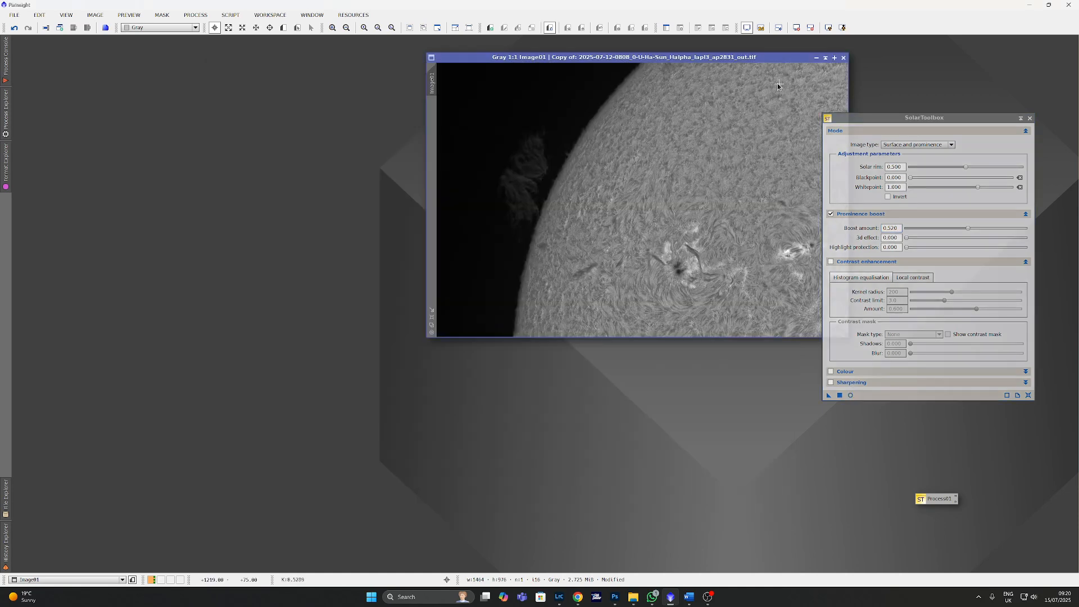
drag(767, 62, 687, 100)
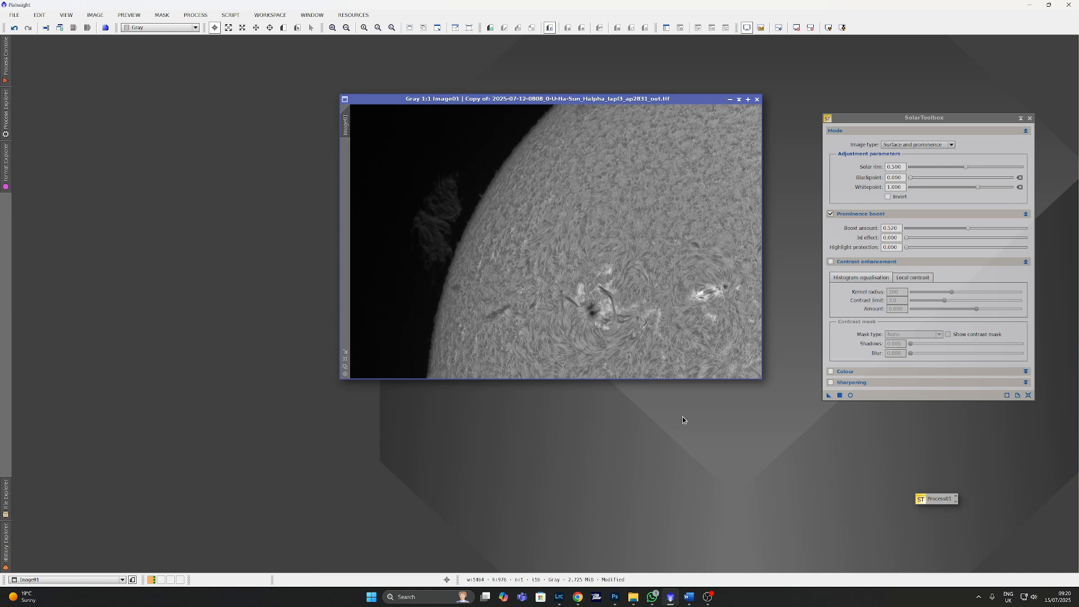
right_click(557, 475)
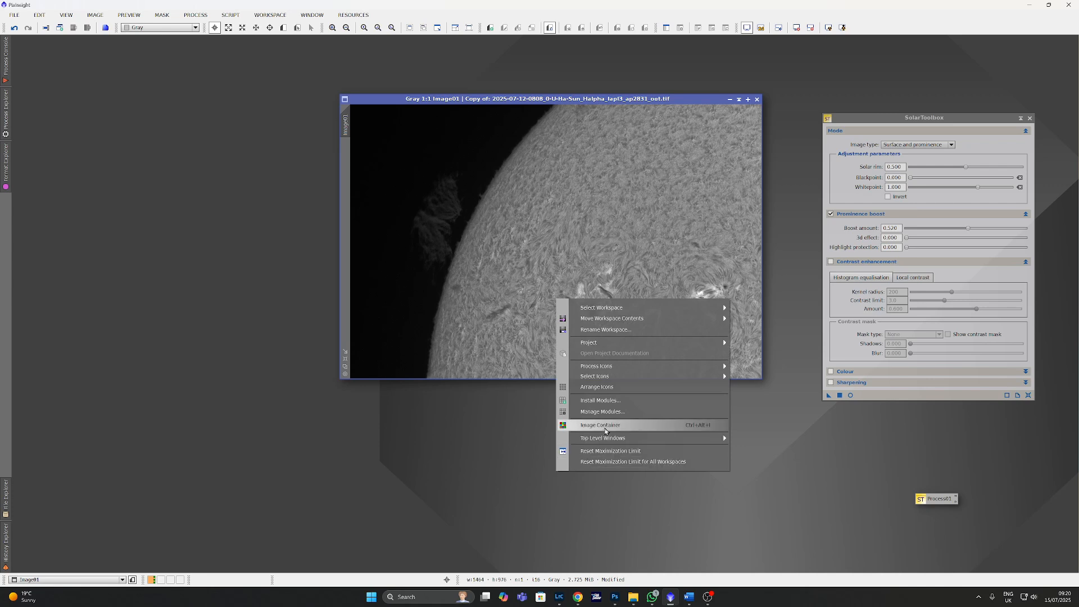
click(605, 430)
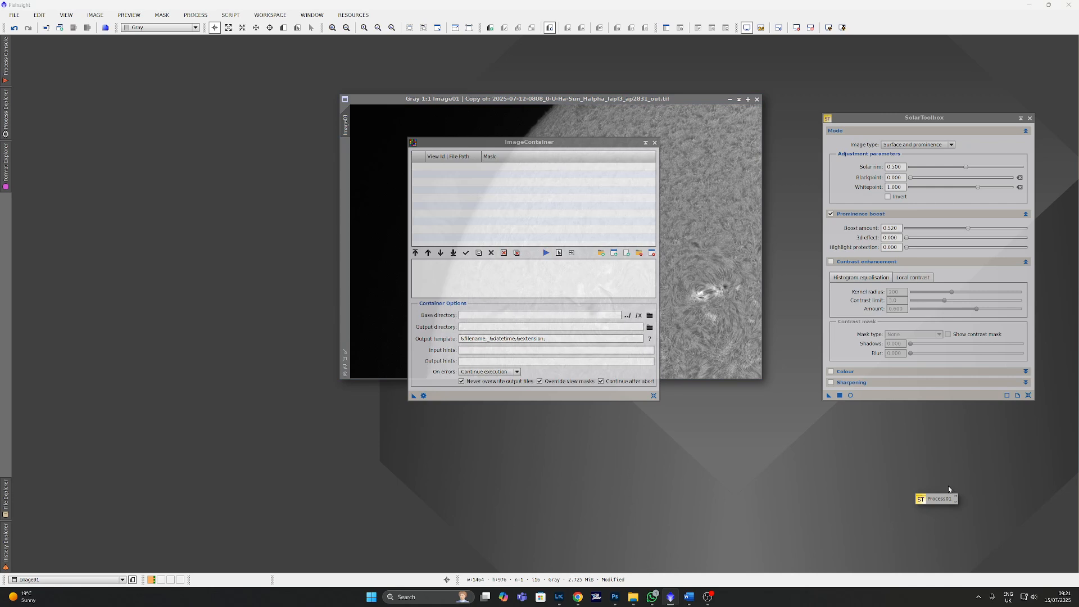
- Add all the frames in the IMPPG folder to the image container
click(601, 253)
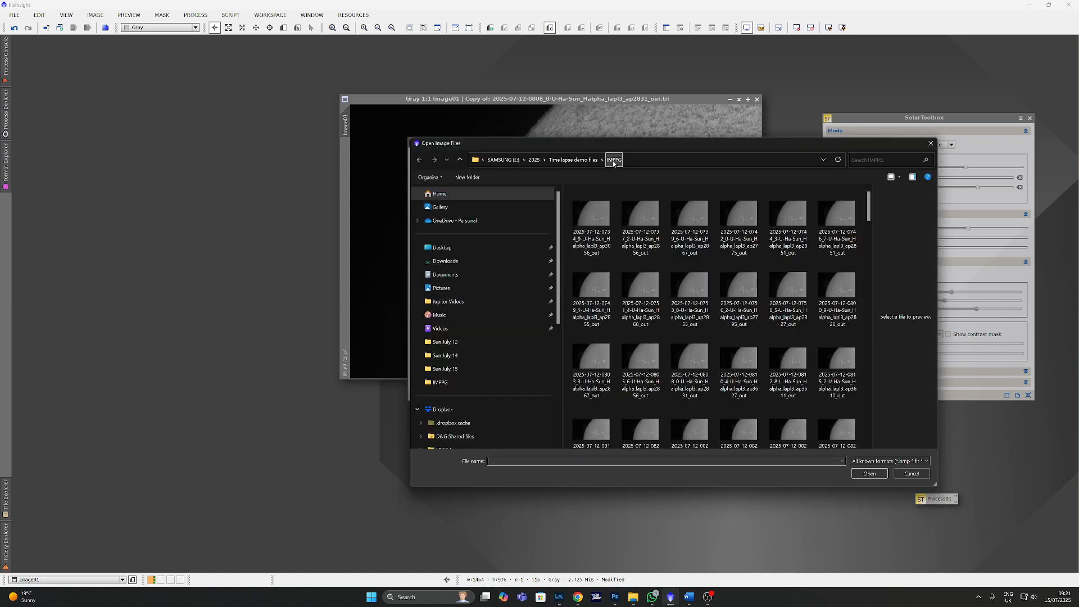
click(614, 348)
key(ctrl+a)
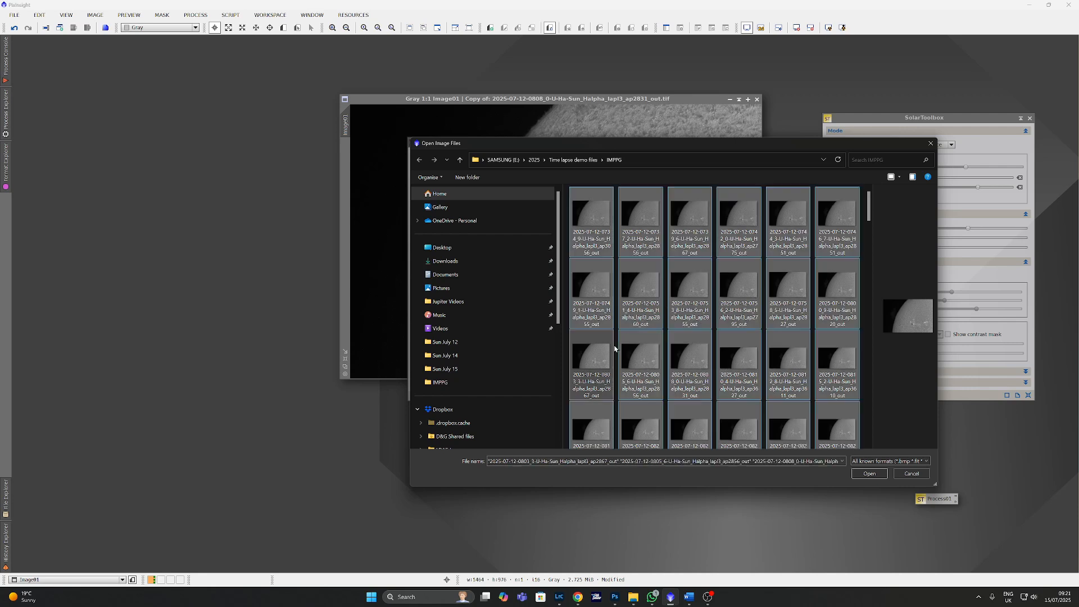
click(866, 477)
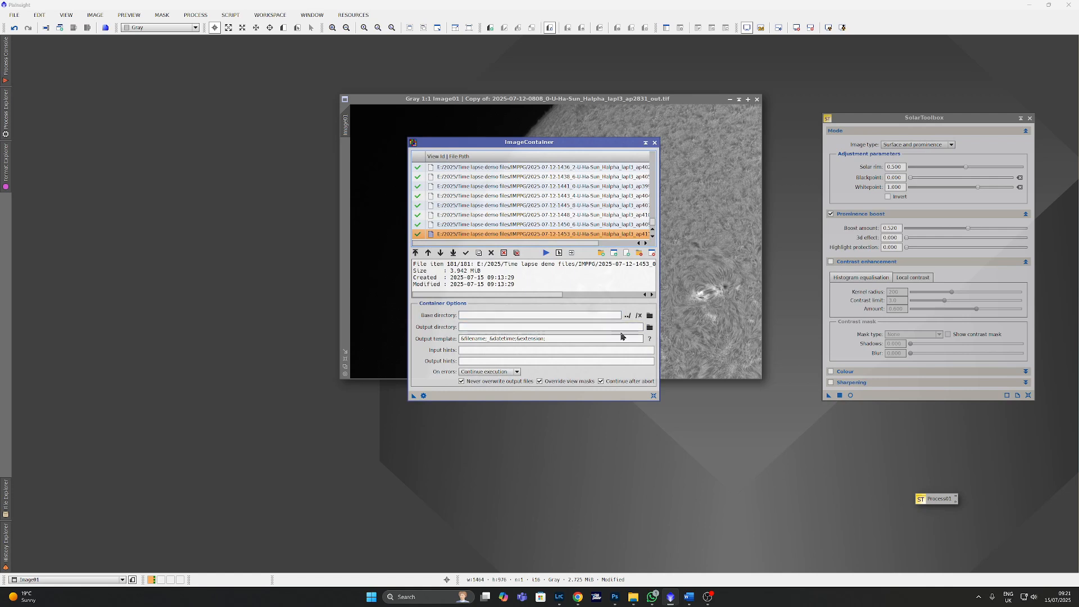
- Set the container's output directory to the PI folder inside Time lapse demo files
click(649, 326)
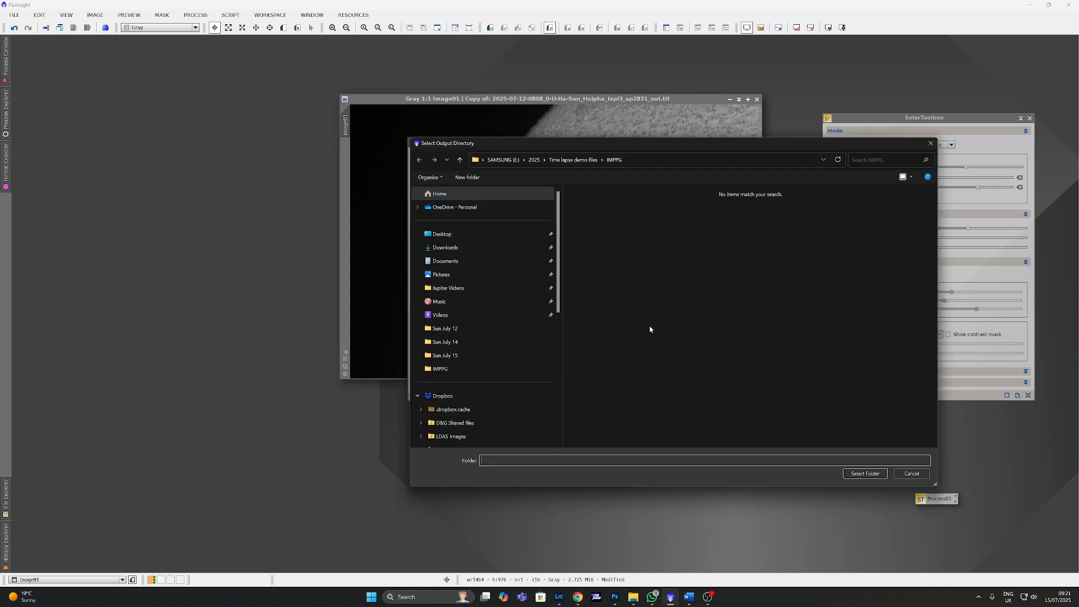
scroll(498, 404, down, 4)
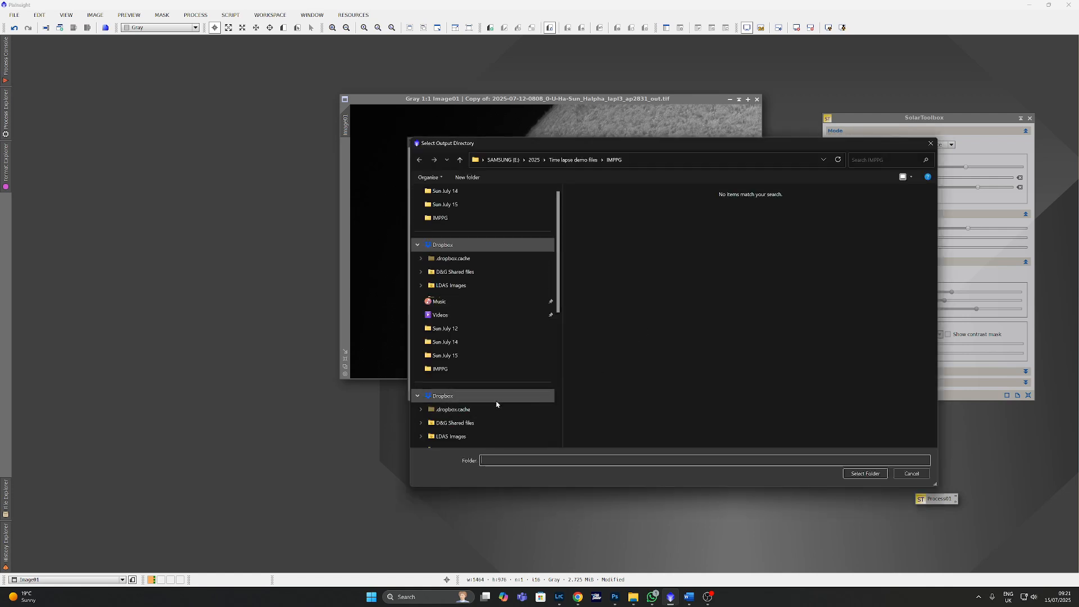
click(564, 161)
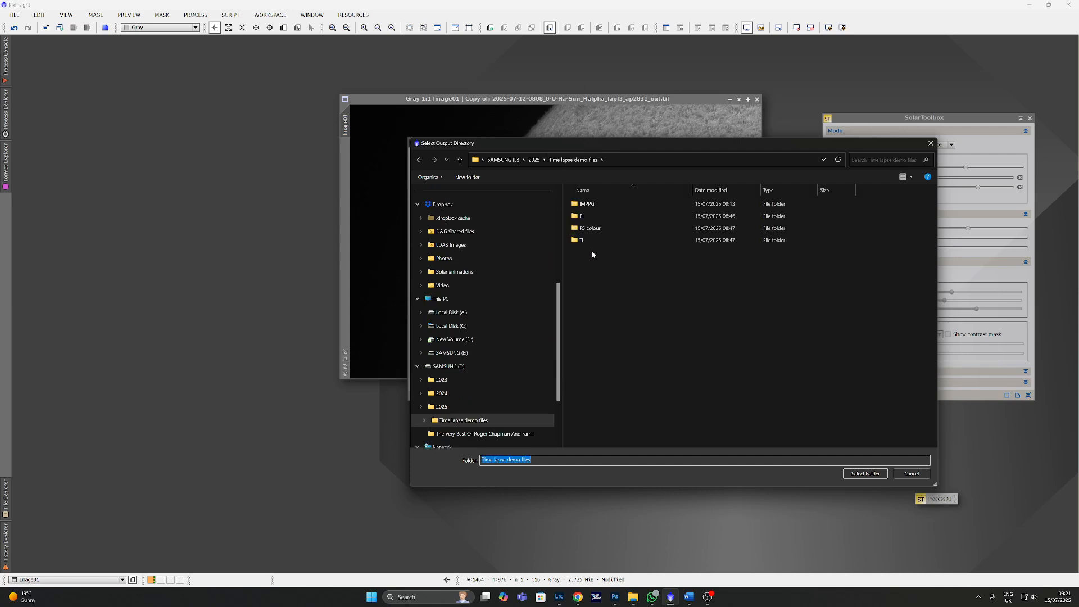
click(583, 219)
click(863, 475)
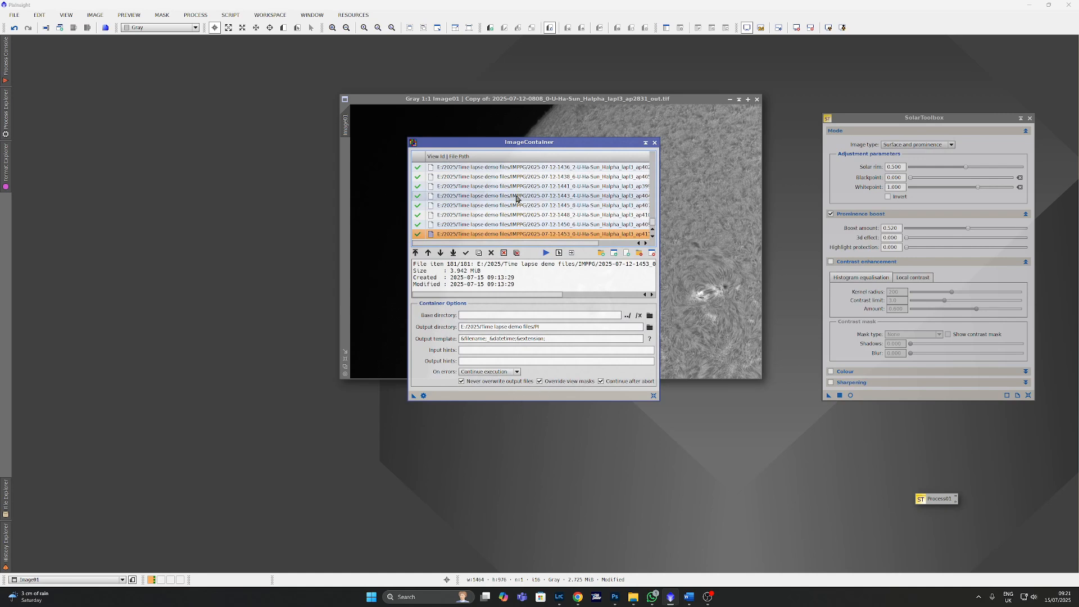
- Restore the saved SolarToolbox settings from the process icon and batch process the image container's frames with that icon
double_click(940, 501)
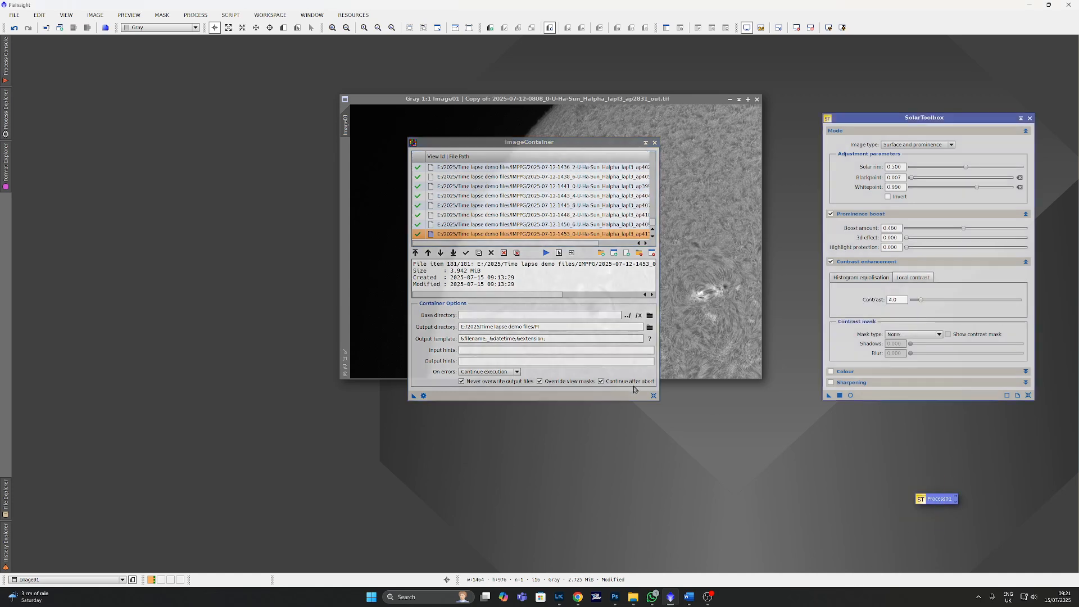
drag(945, 119, 953, 72)
drag(941, 504, 807, 504)
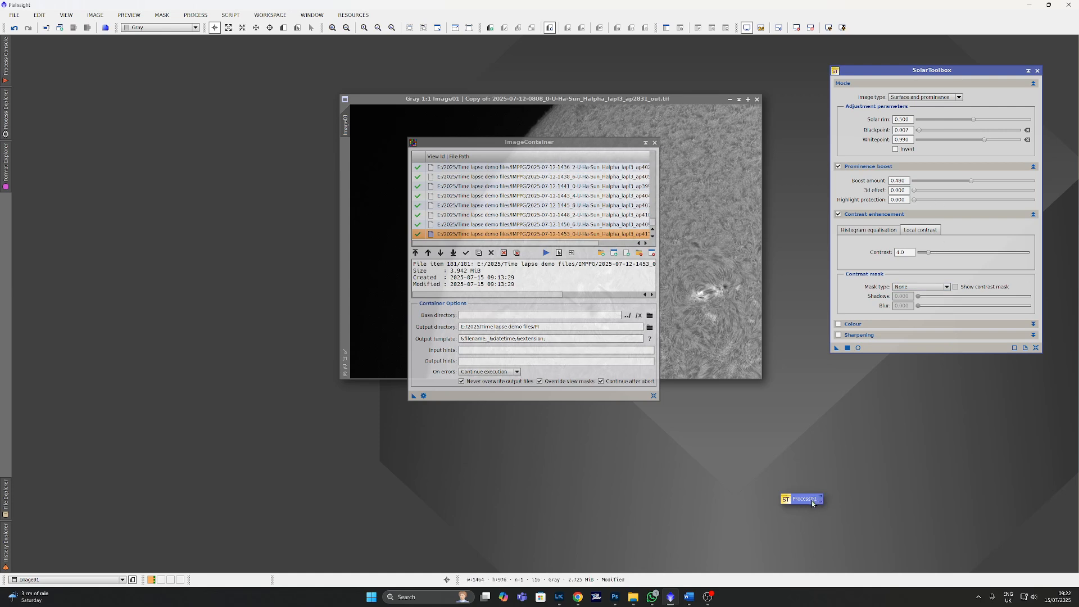
drag(414, 396, 808, 500)
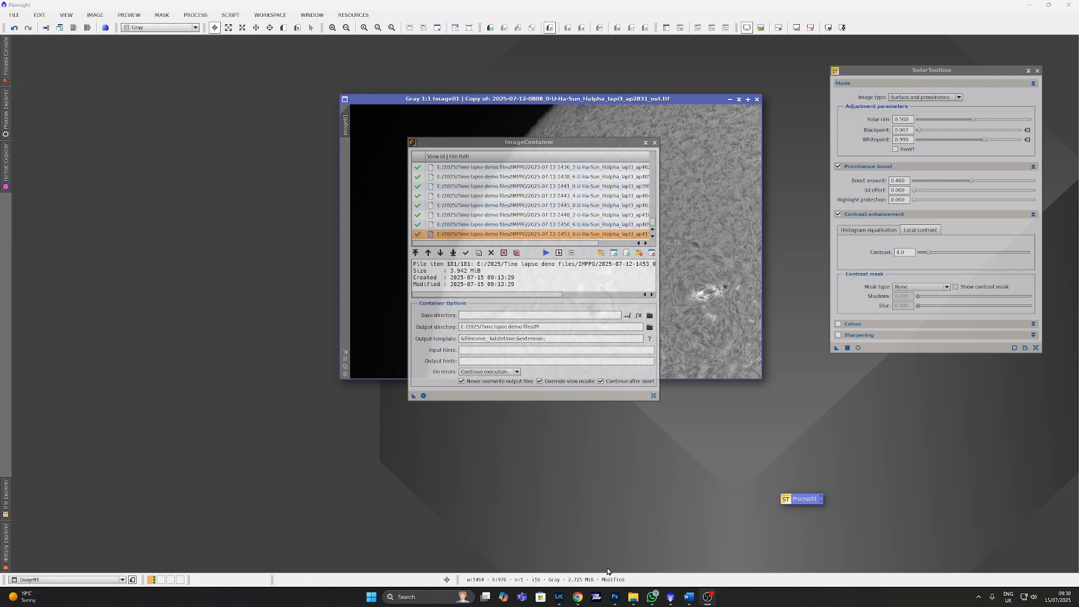
- Check the processed frames in the PI folder of Time lapse demo files, and close the folder window
mouse_move(634, 597)
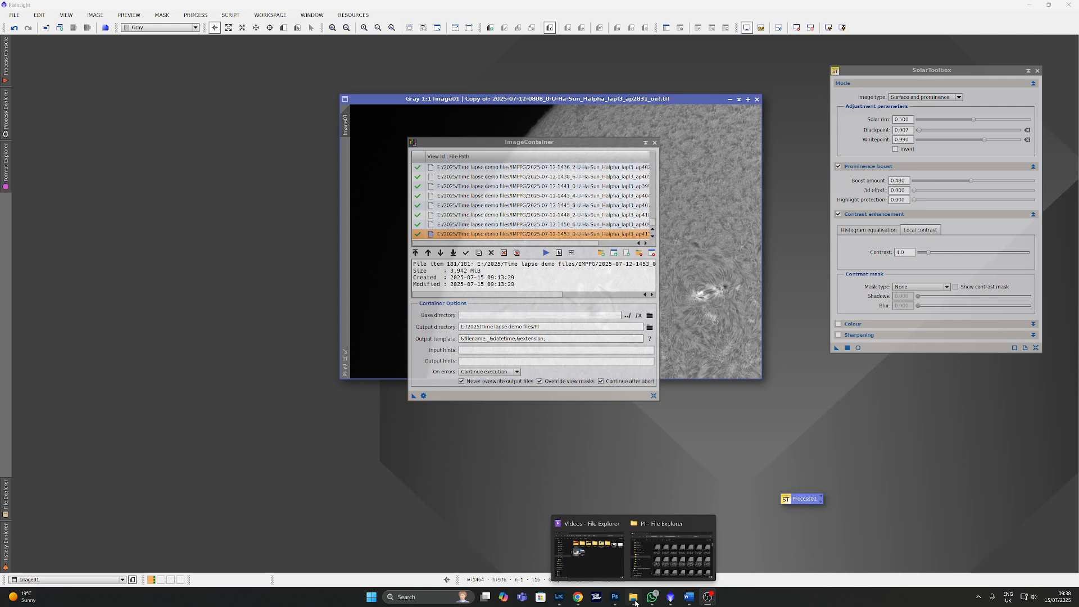
click(663, 565)
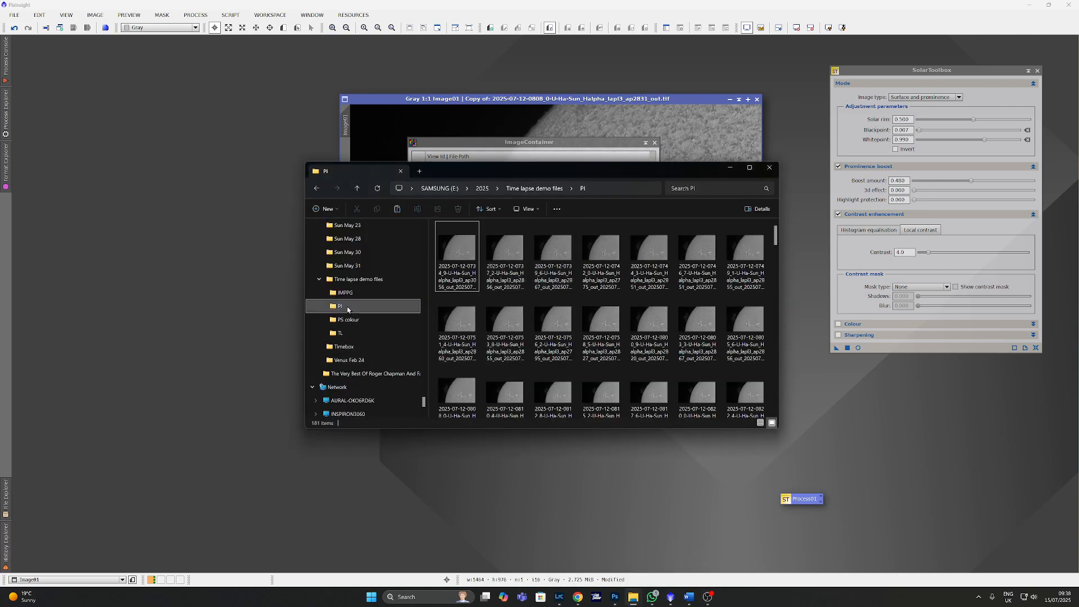
scroll(602, 300, down, 5)
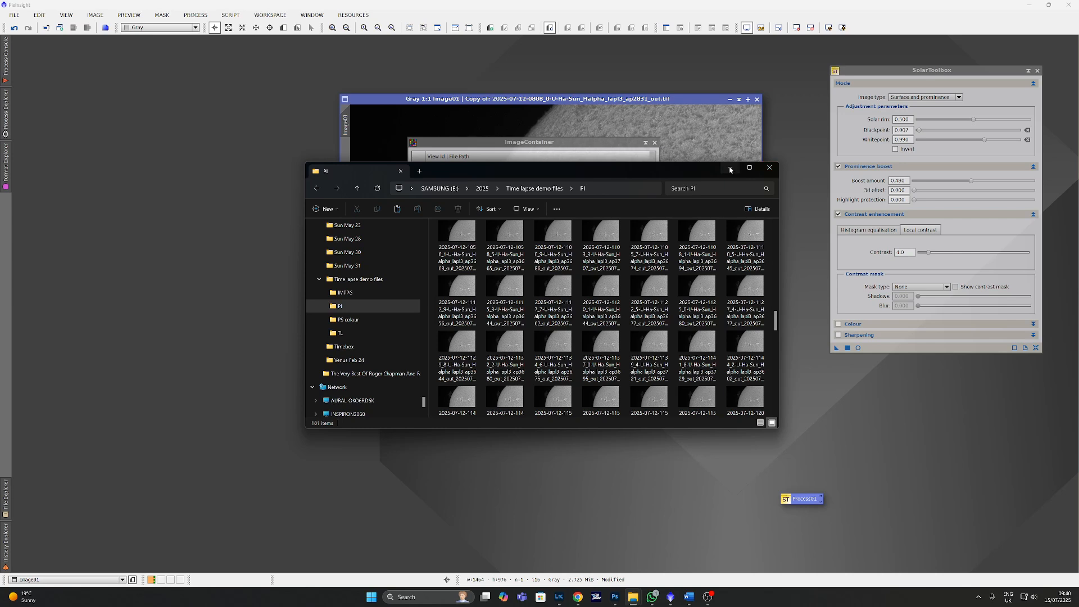
click(770, 167)
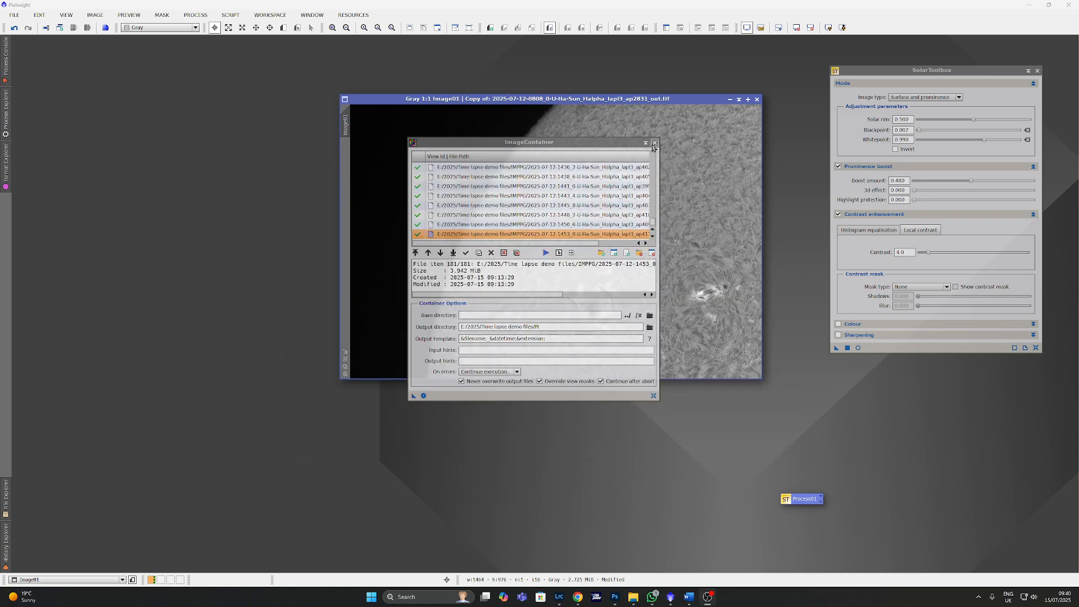
- Minimise PixInsight and switch to Photoshop
click(1030, 9)
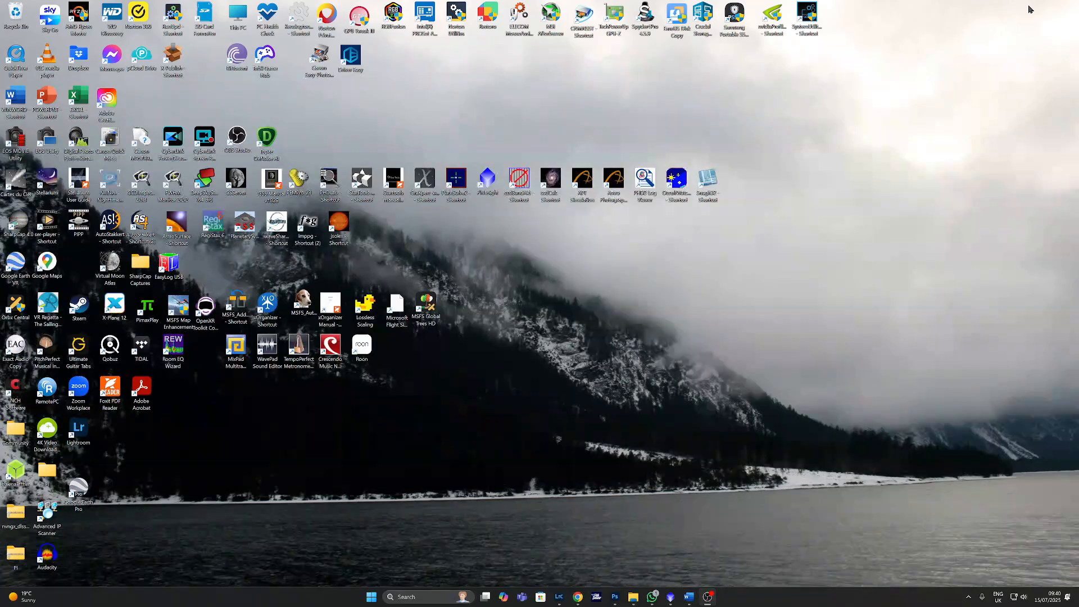
click(616, 597)
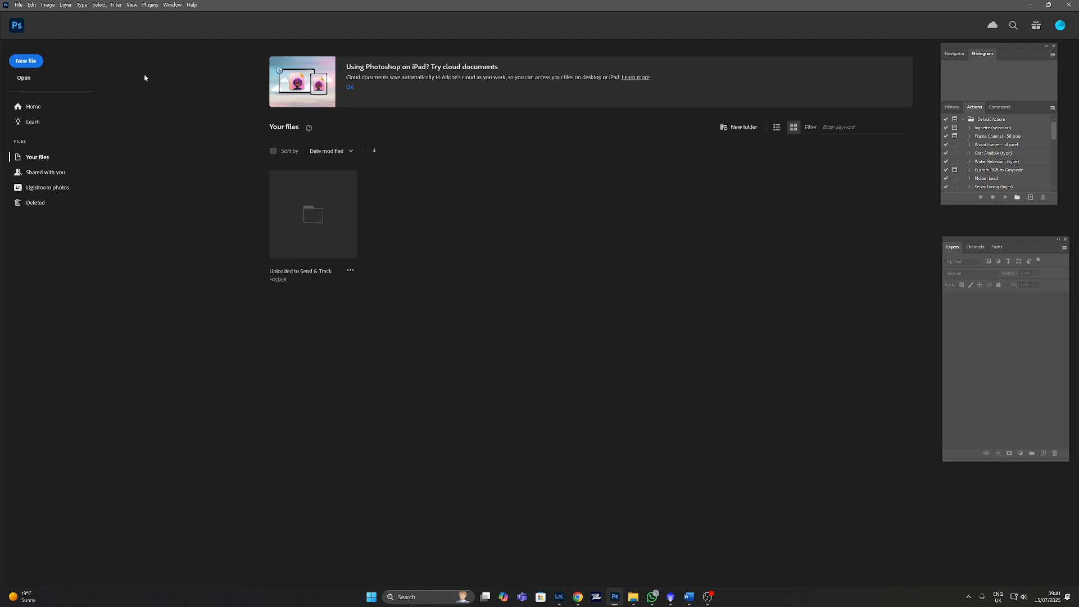
click(17, 7)
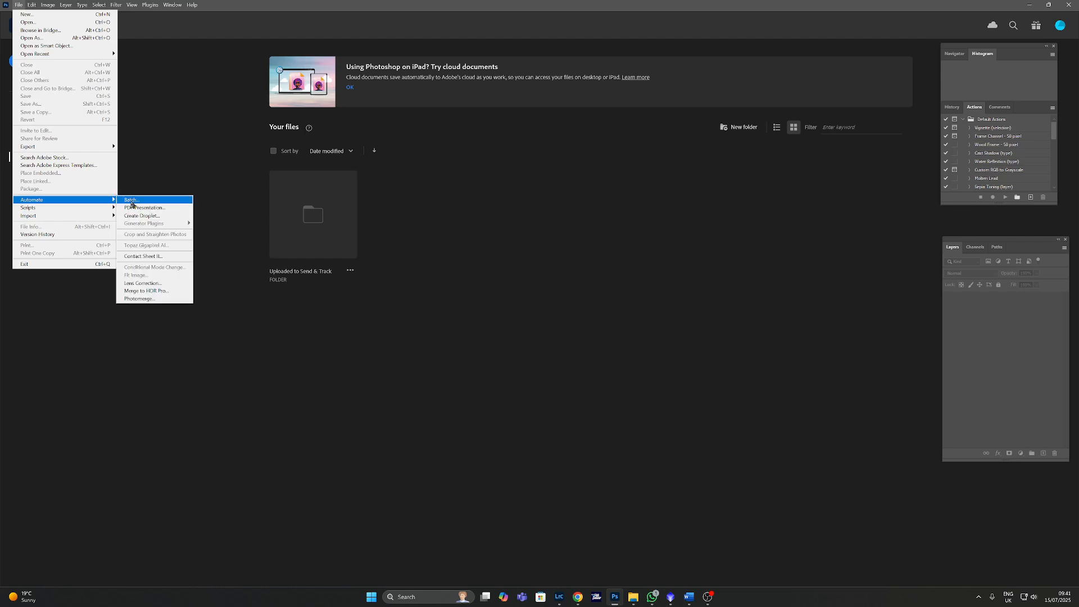
click(132, 200)
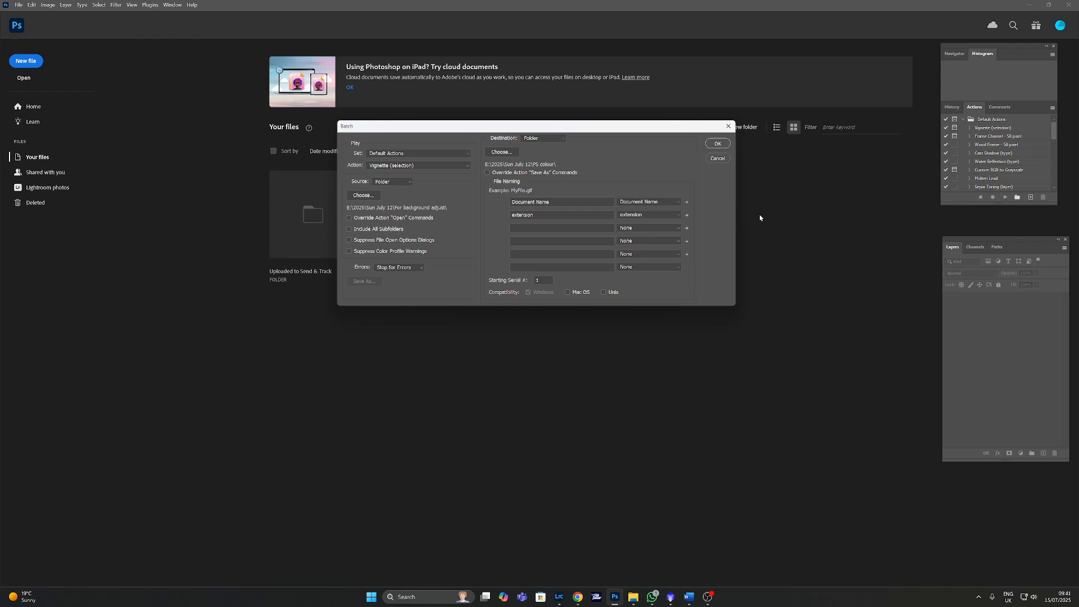
click(717, 161)
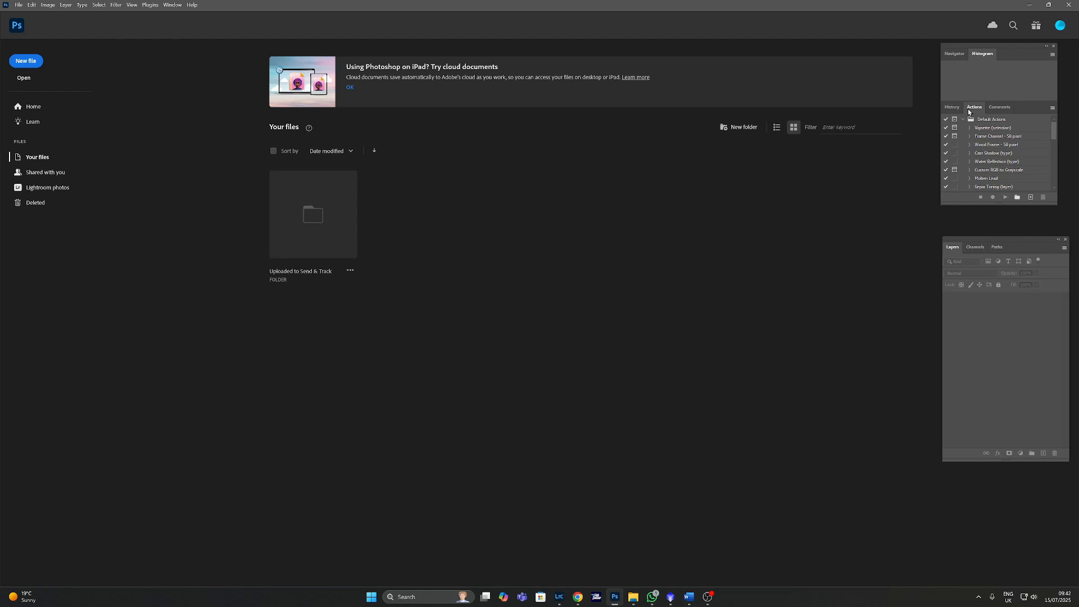
- Look through the existing actions in the Default Actions set, including the recorded solar colour and background actions
click(171, 8)
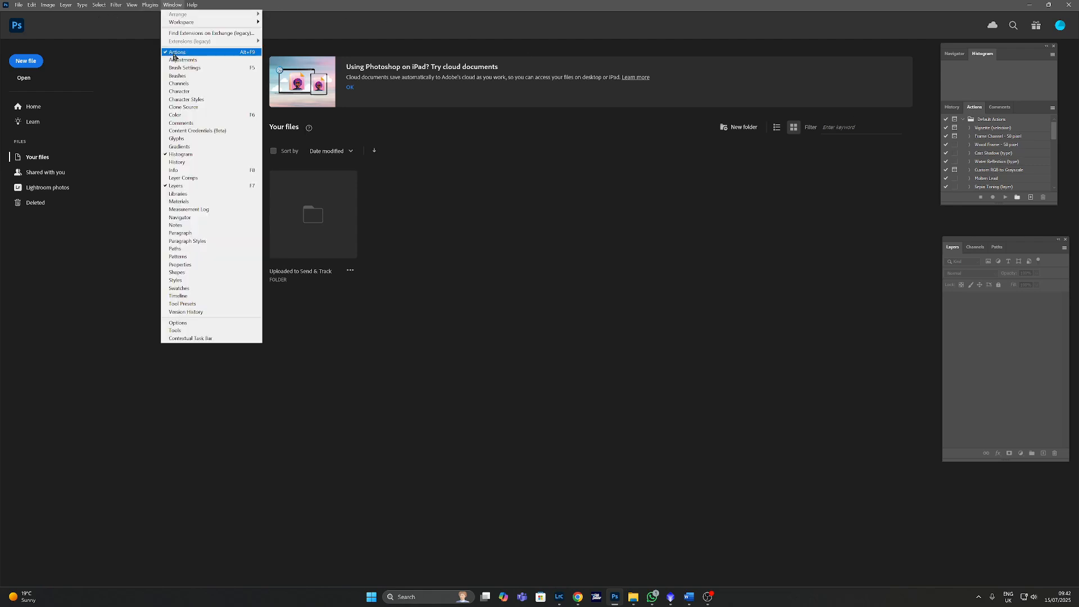
click(896, 171)
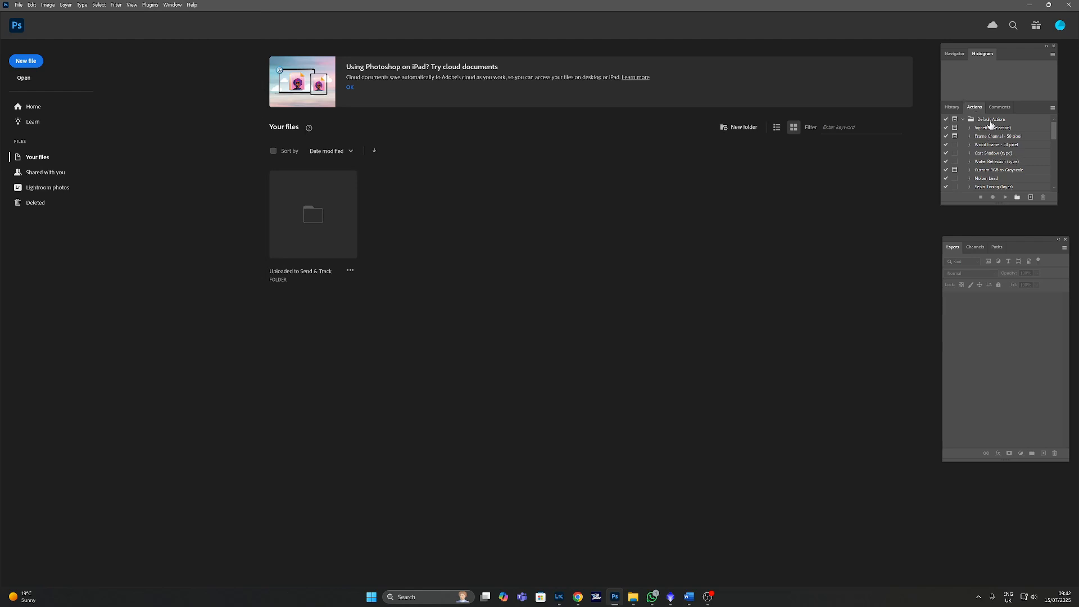
scroll(988, 165, down, 2)
scroll(988, 165, down, 3)
scroll(988, 165, down, 3)
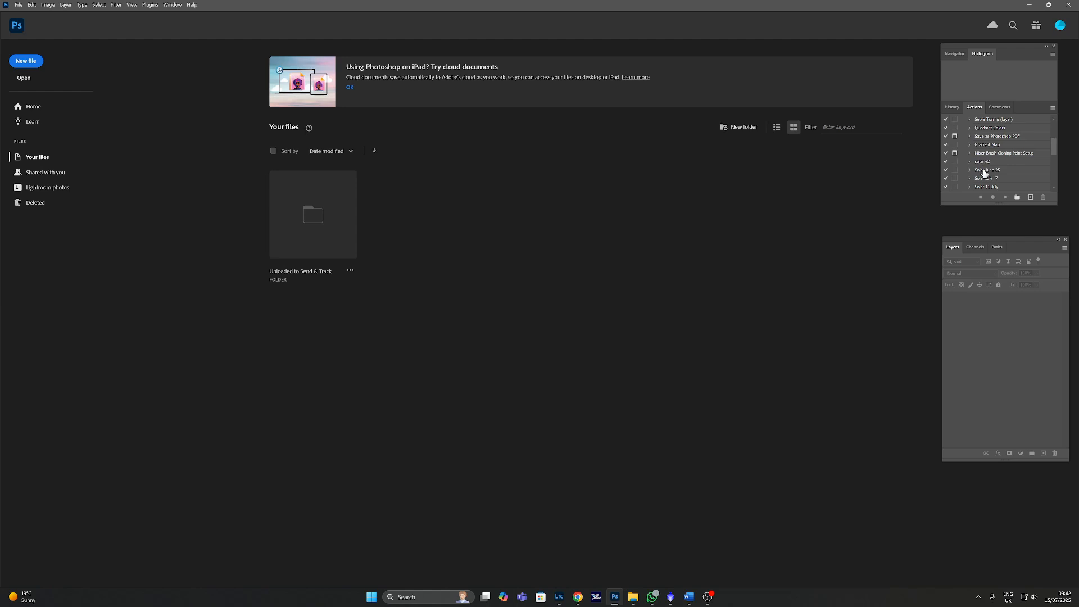
scroll(988, 176, down, 1)
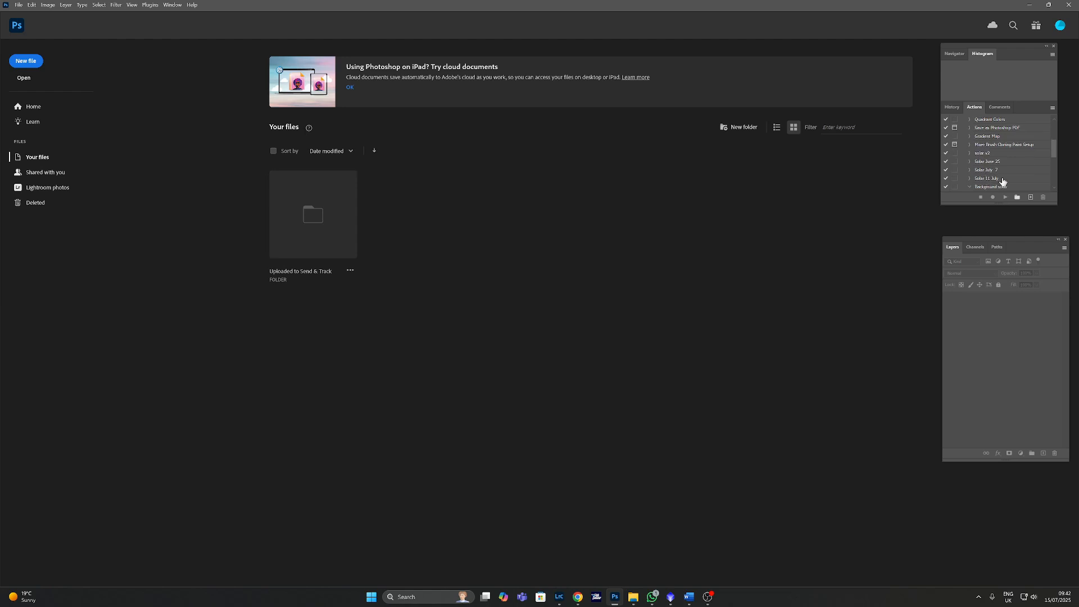
scroll(989, 183, down, 1)
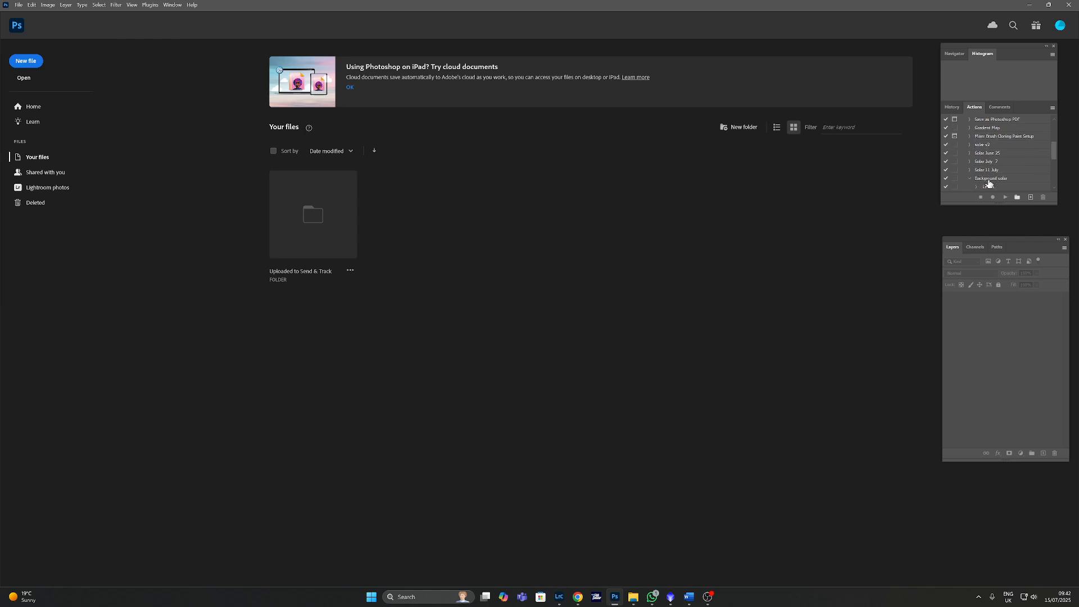
scroll(989, 183, down, 1)
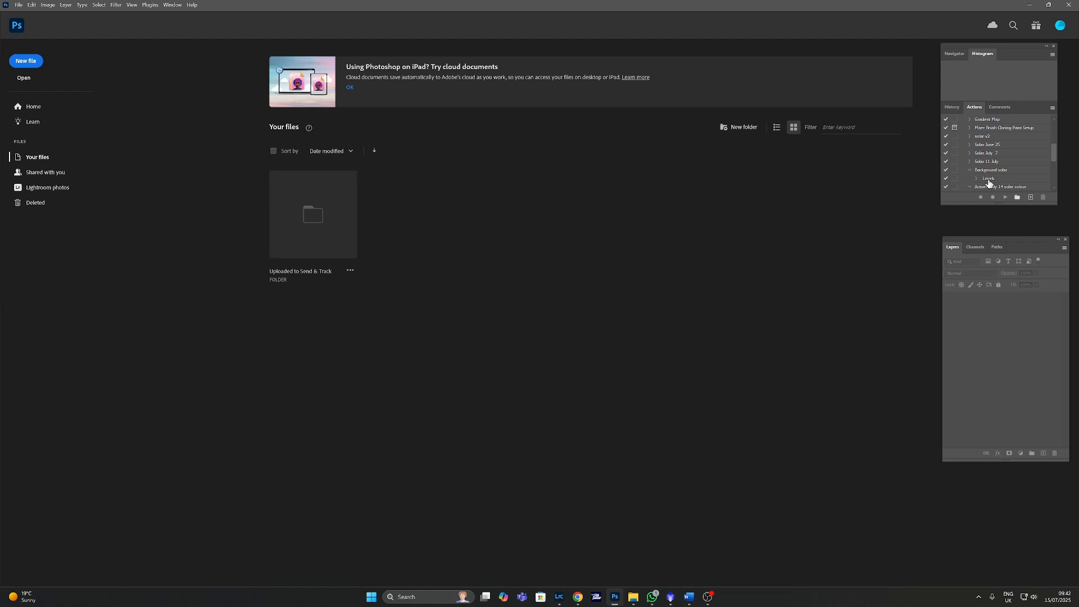
scroll(988, 176, down, 1)
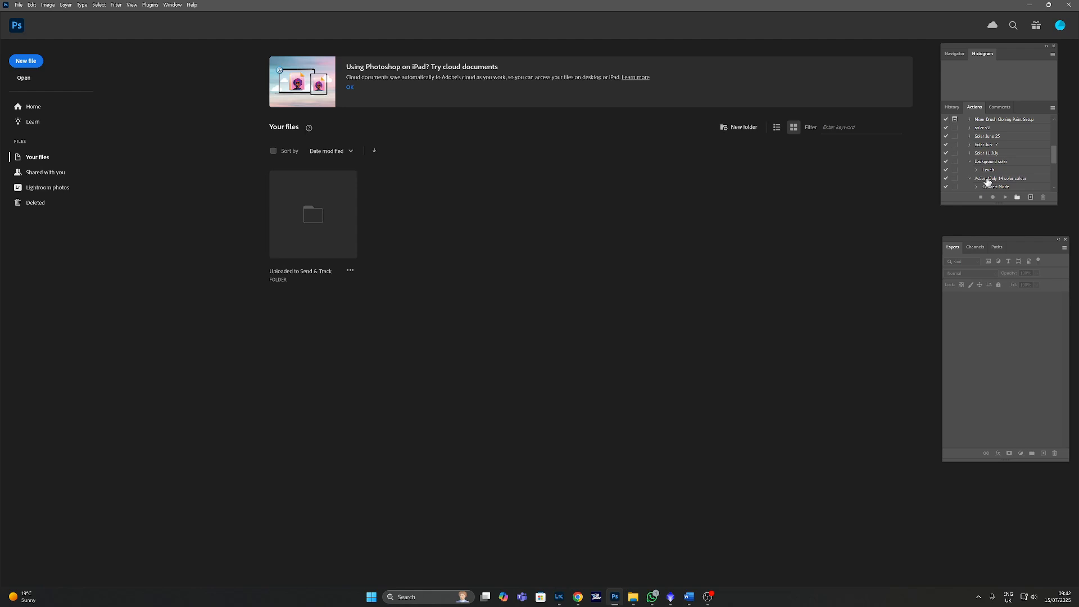
- Create a new action named Demo colour in the Default Actions set and start recording it
click(1031, 198)
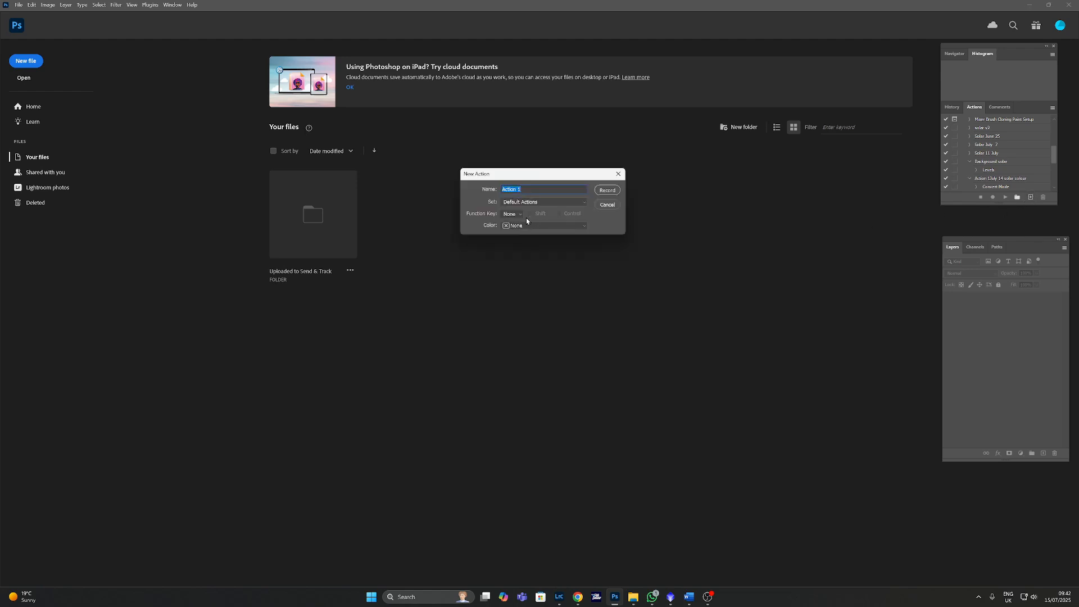
text(Demo colour)
click(606, 191)
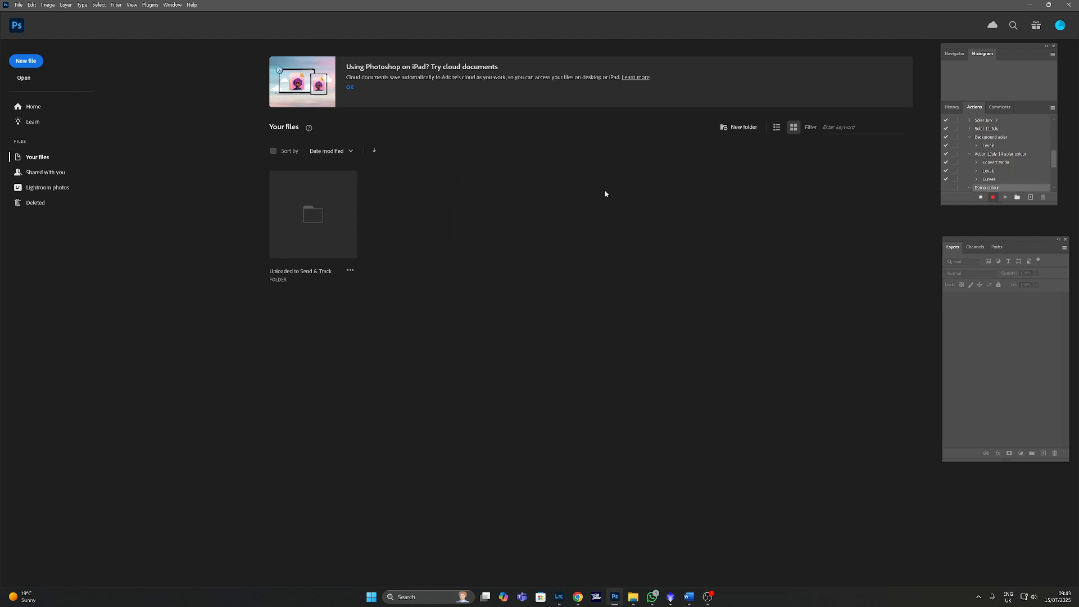
click(17, 5)
click(24, 23)
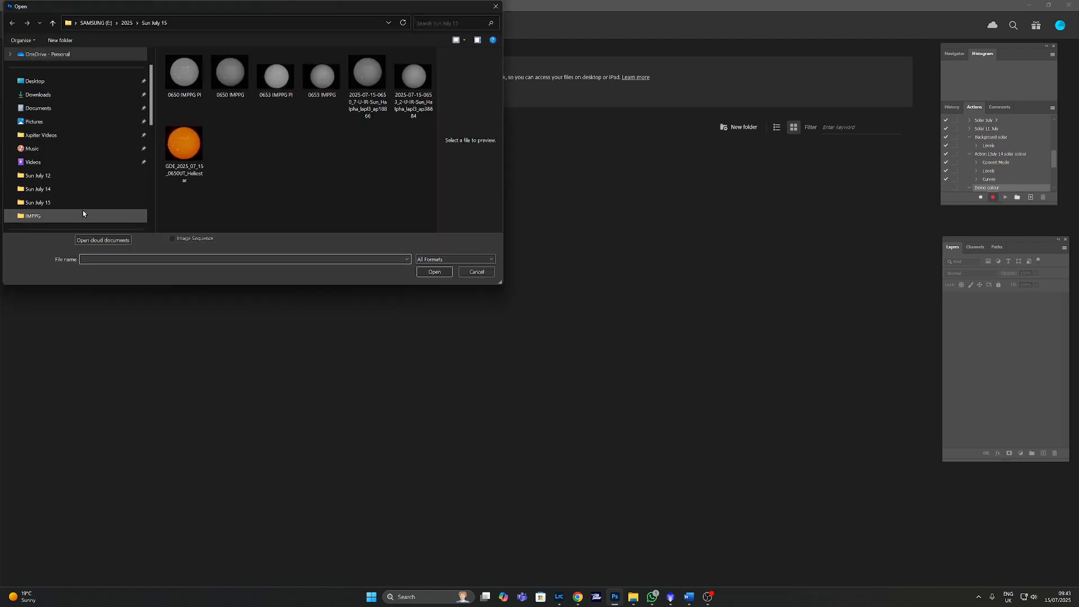
scroll(84, 202, down, 5)
click(14, 176)
scroll(27, 194, down, 5)
scroll(26, 191, down, 10)
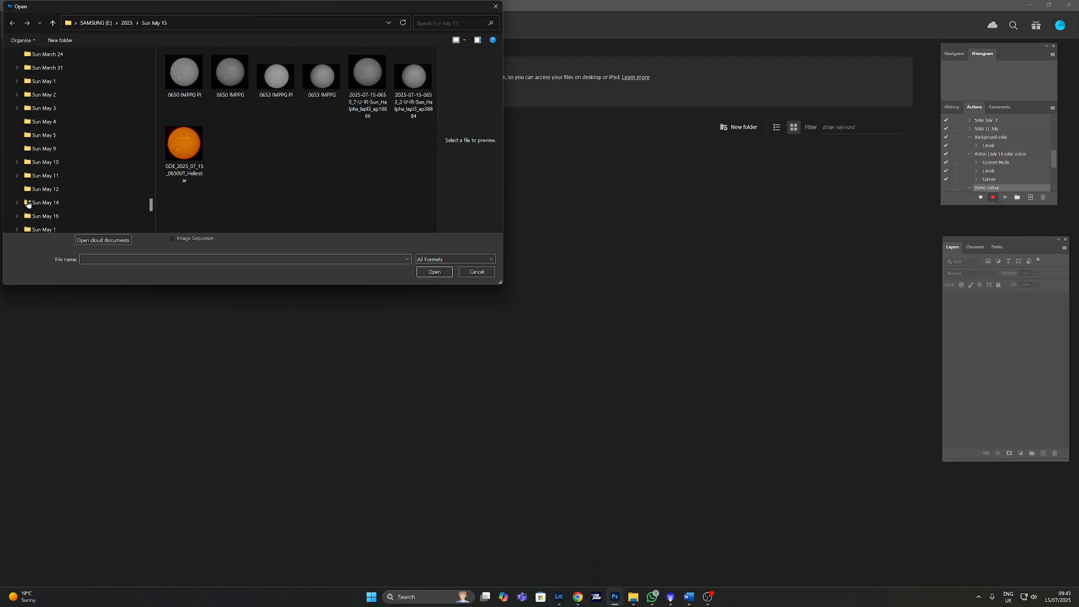
click(17, 148)
click(38, 175)
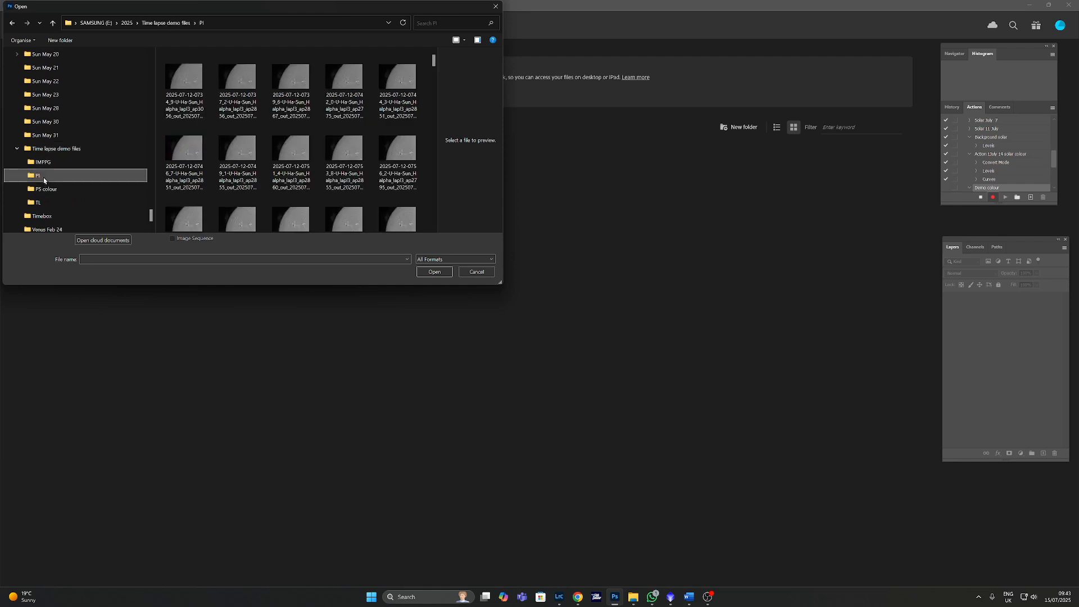
double_click(241, 145)
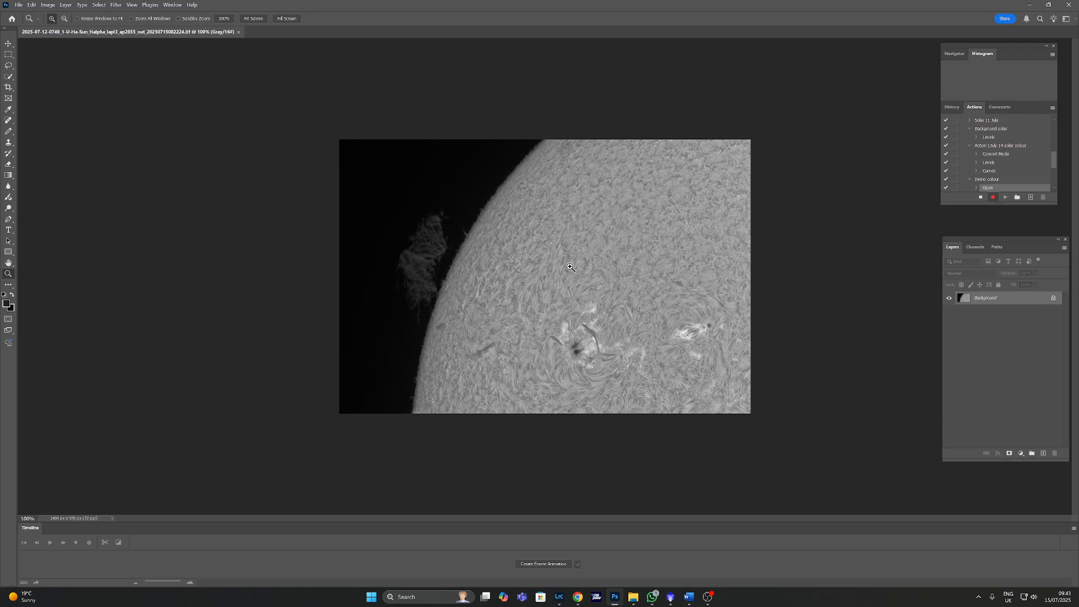
- Convert the grayscale solar frame to RGB Color mode
click(47, 7)
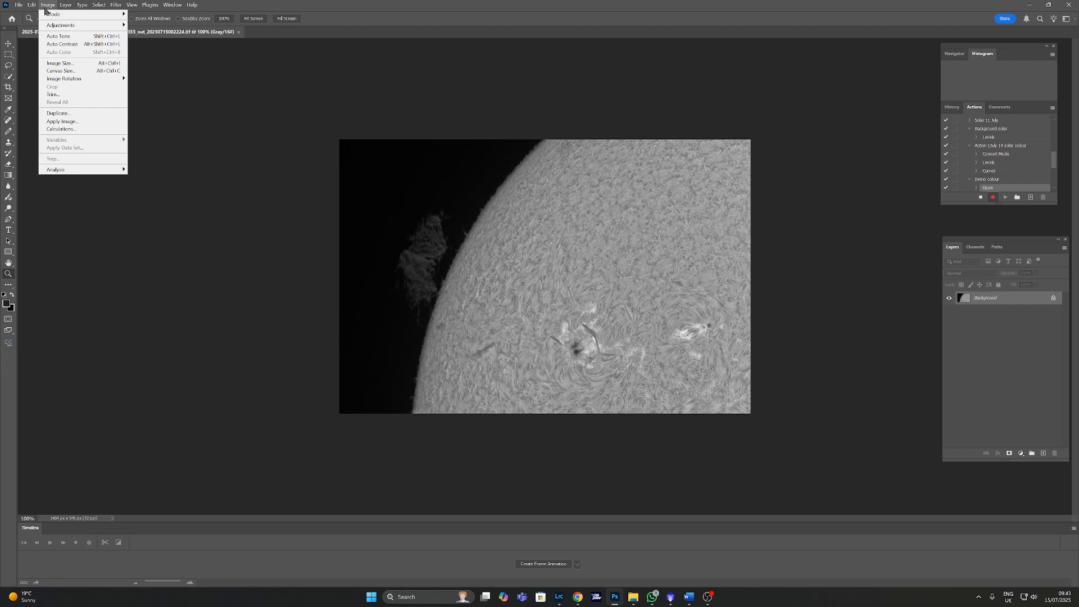
mouse_move(48, 15)
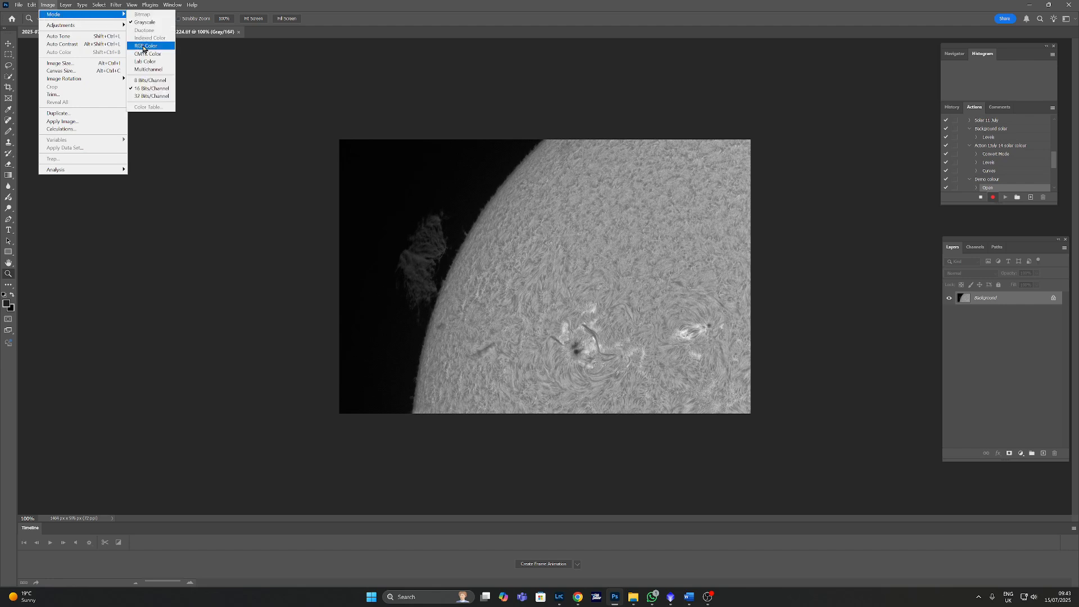
click(144, 46)
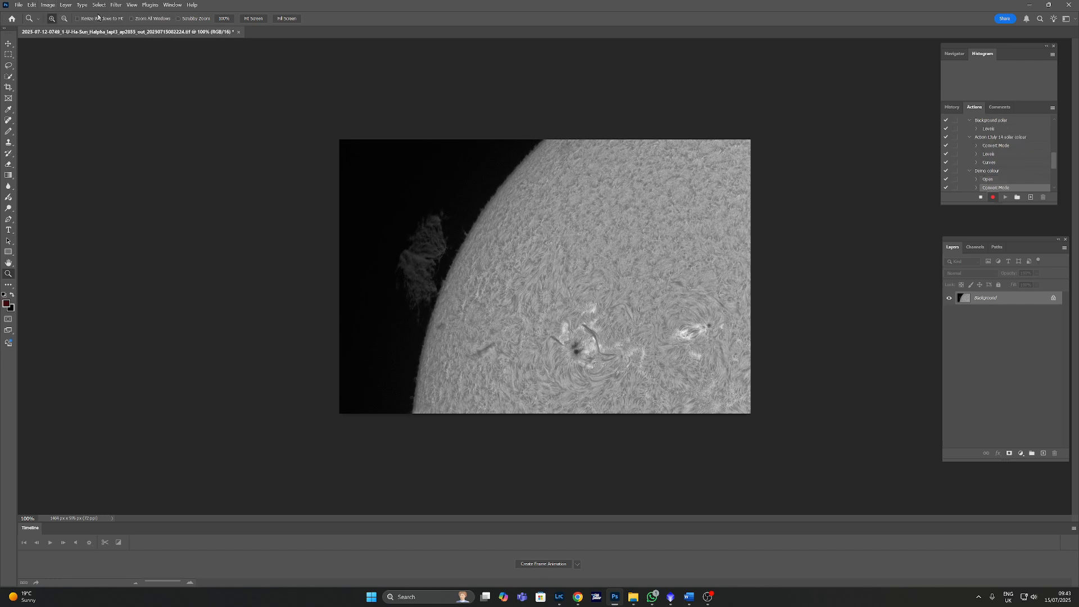
- Apply a Levels adjustment to the frame using the Solar colour preset
click(47, 5)
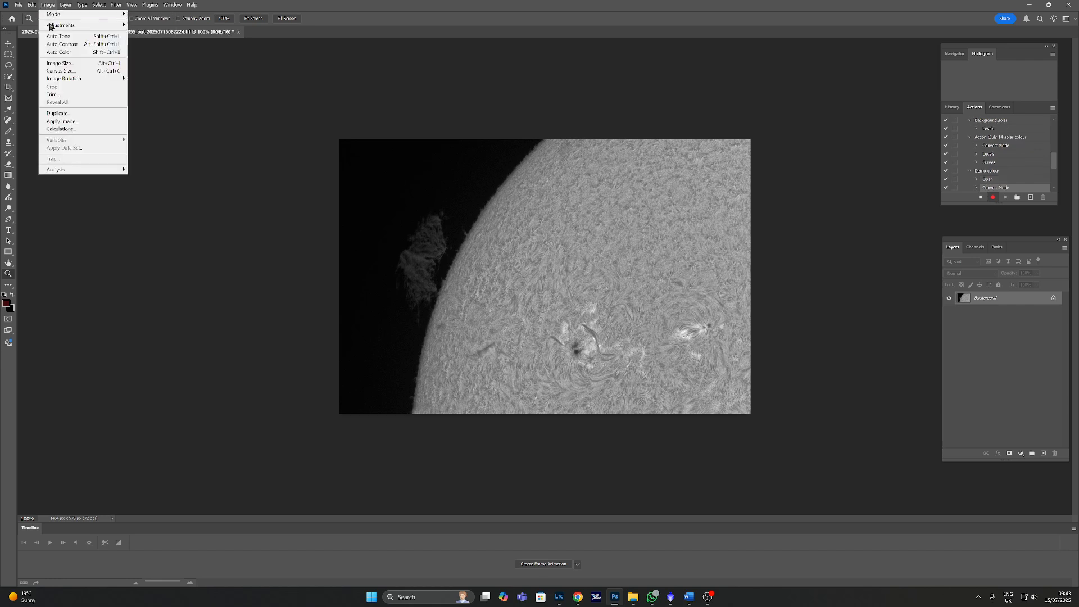
mouse_move(52, 28)
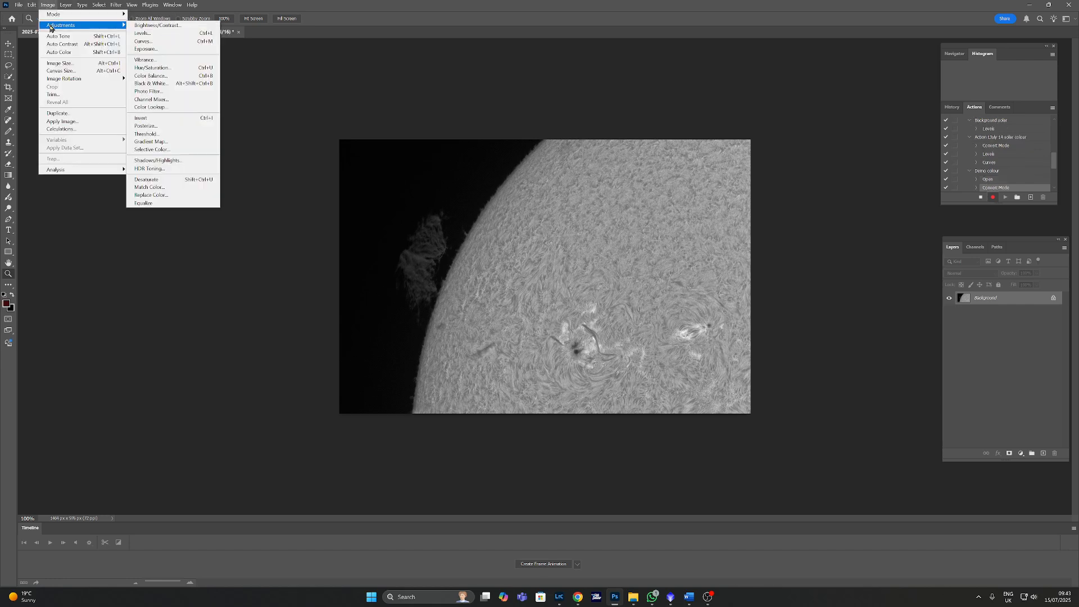
click(141, 33)
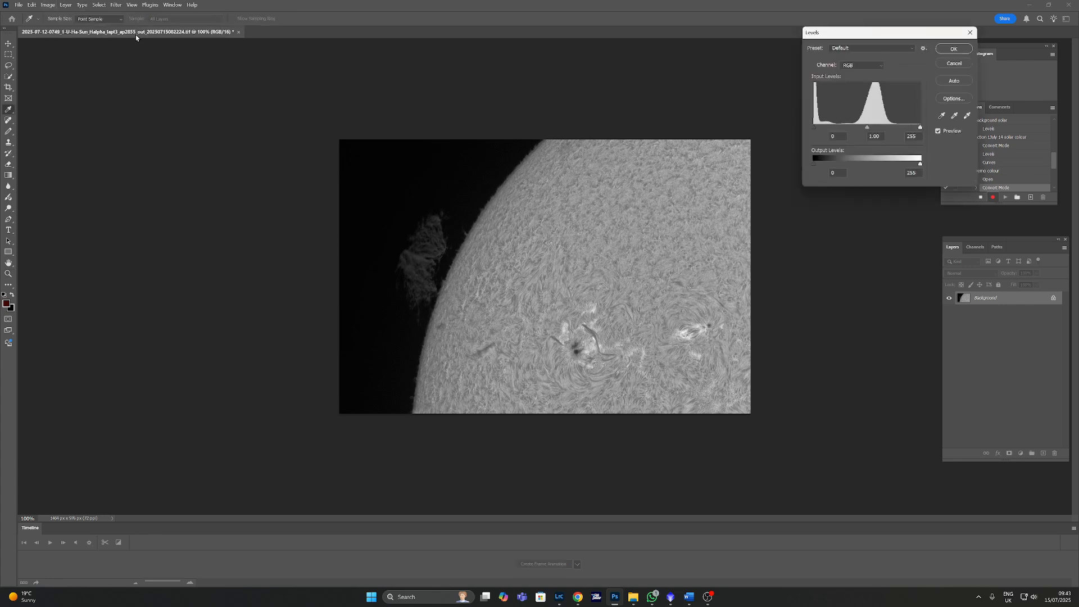
click(859, 51)
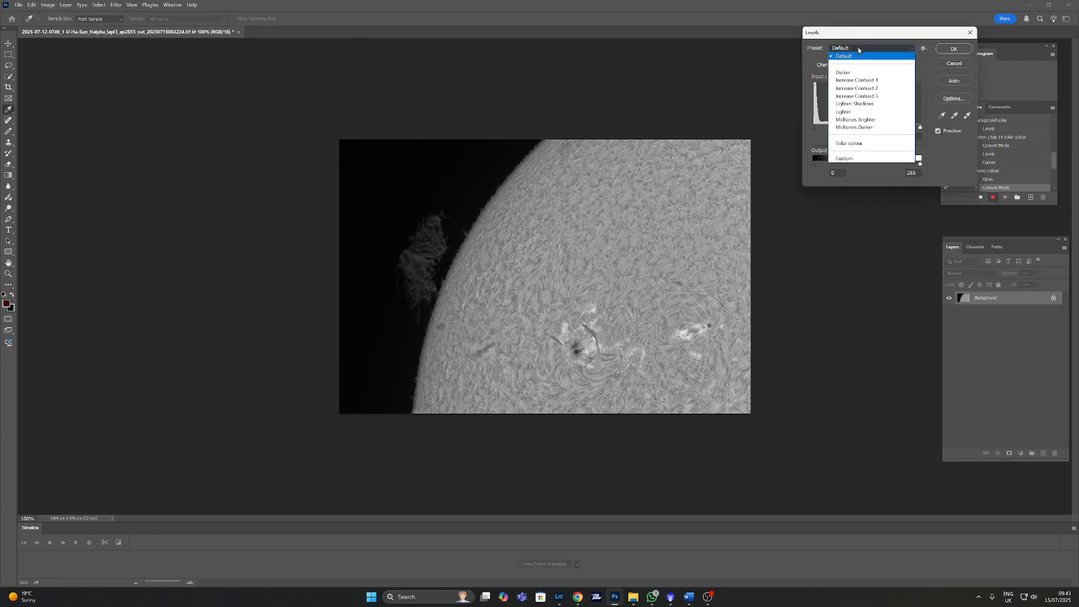
click(857, 144)
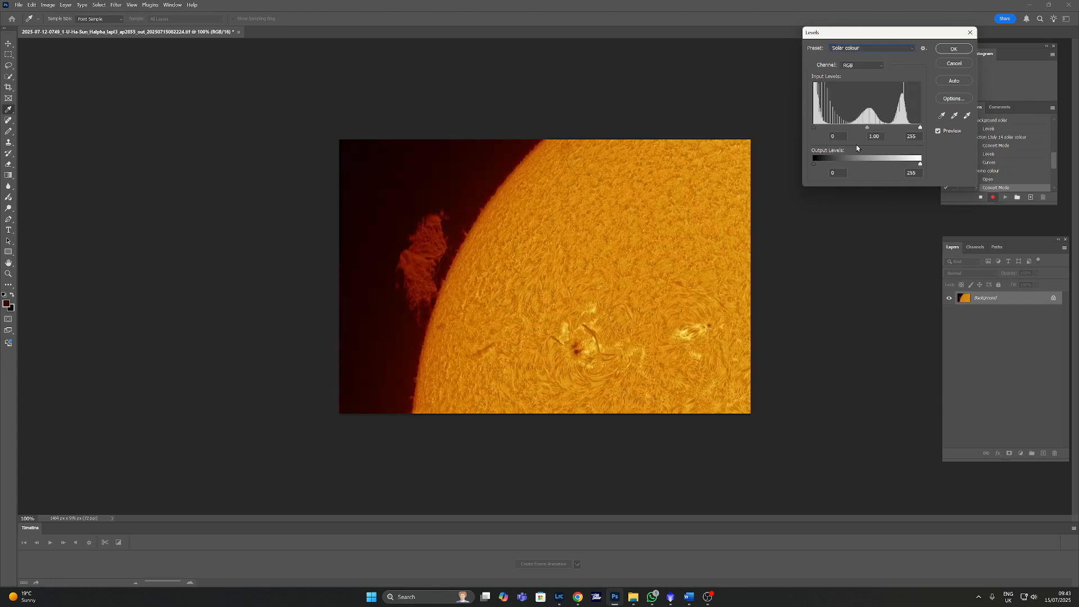
click(958, 48)
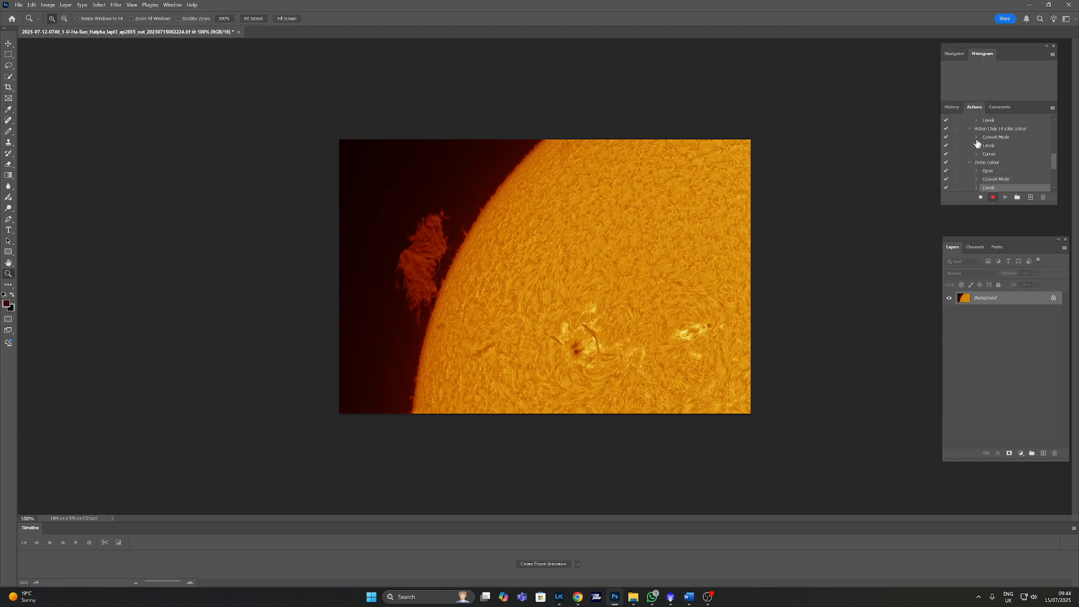
- Stop recording the Demo colour action and close the coloured frame without saving its changes
click(981, 198)
click(238, 32)
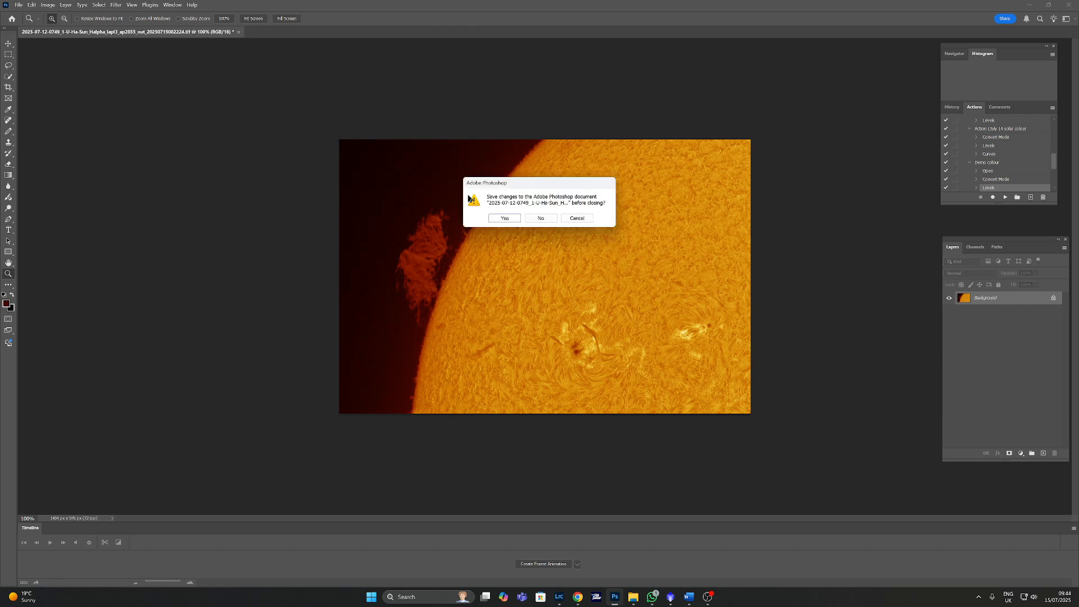
click(547, 220)
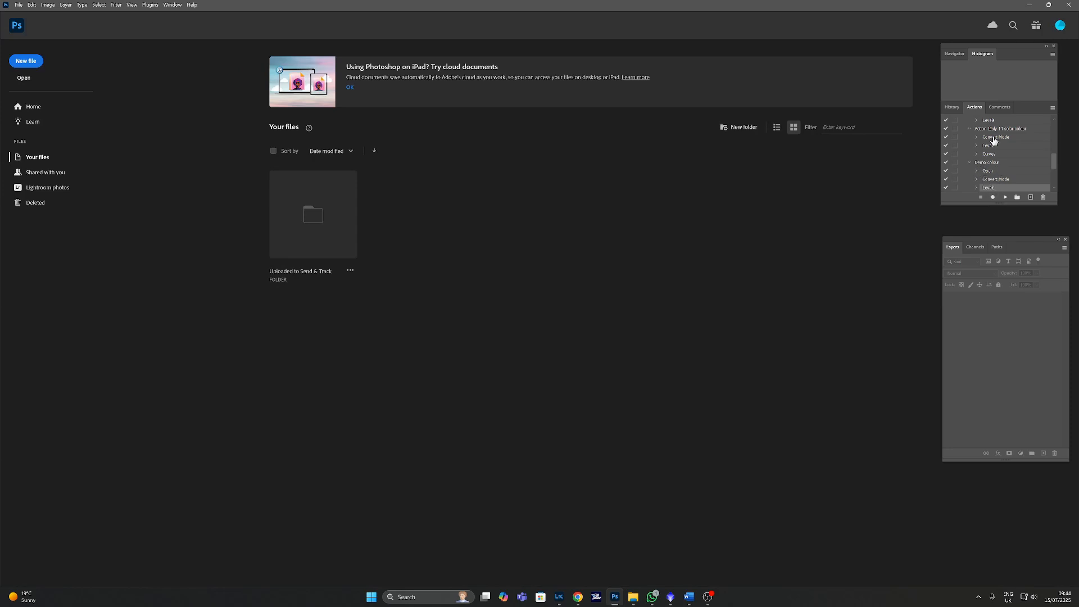
- Start a Batch automation that plays the Action 1July 14 solar colour action from the Default Actions set
click(18, 5)
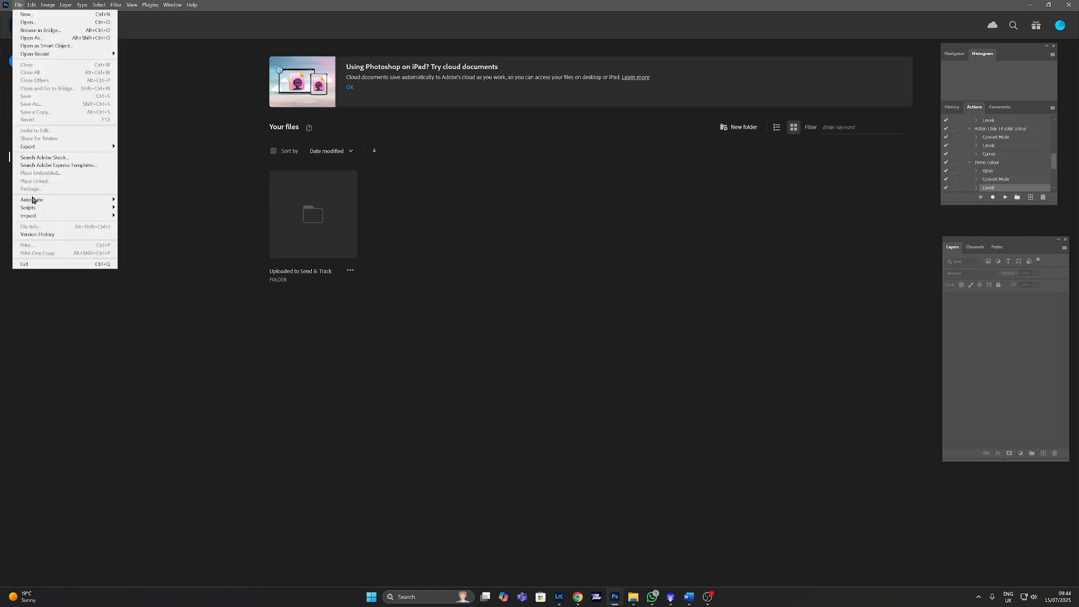
mouse_move(32, 199)
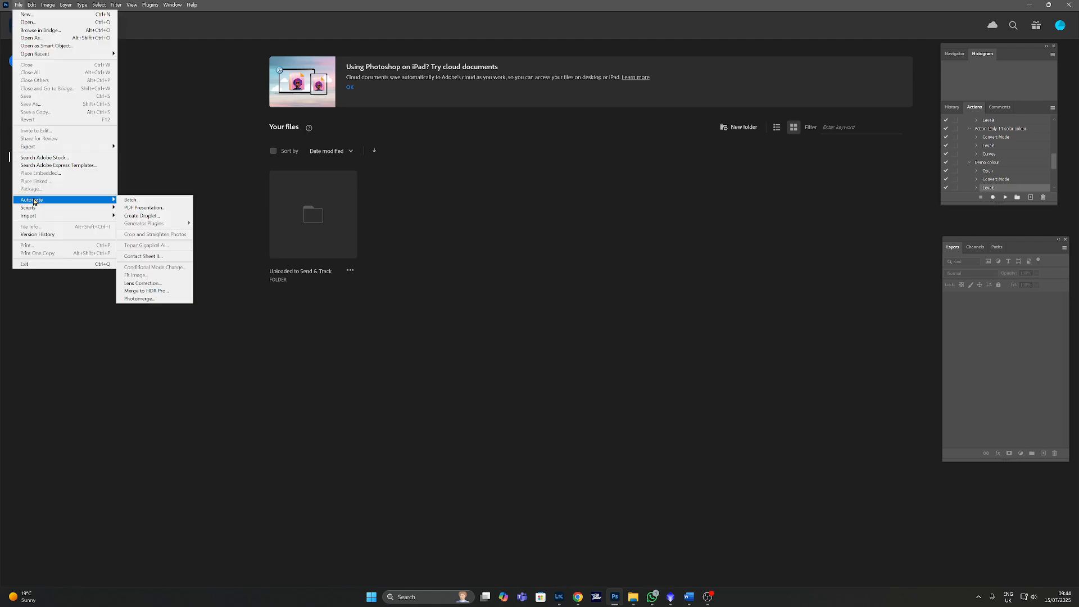
click(126, 201)
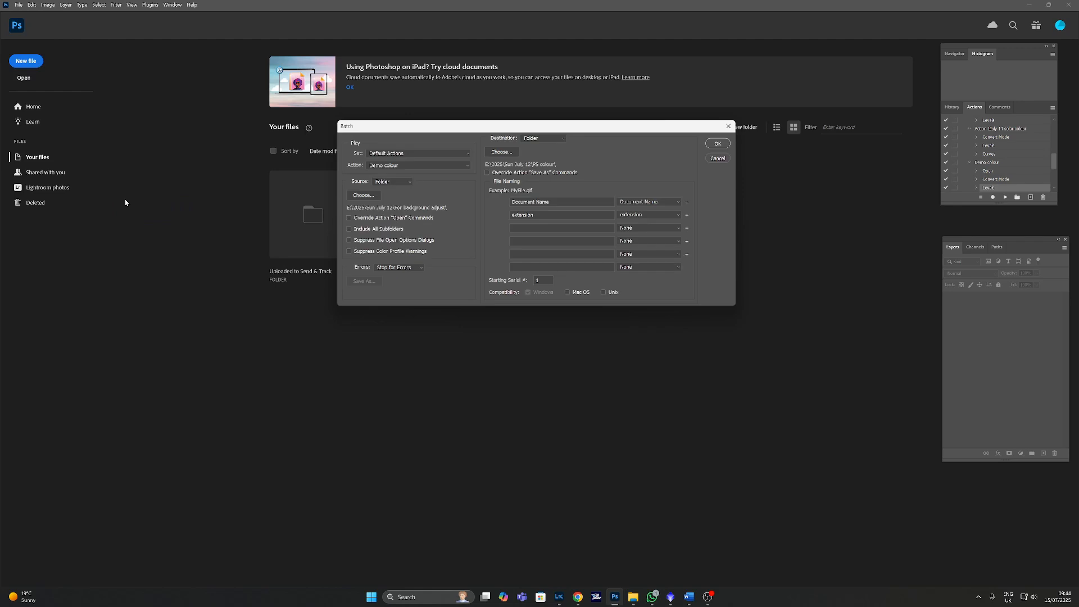
click(443, 167)
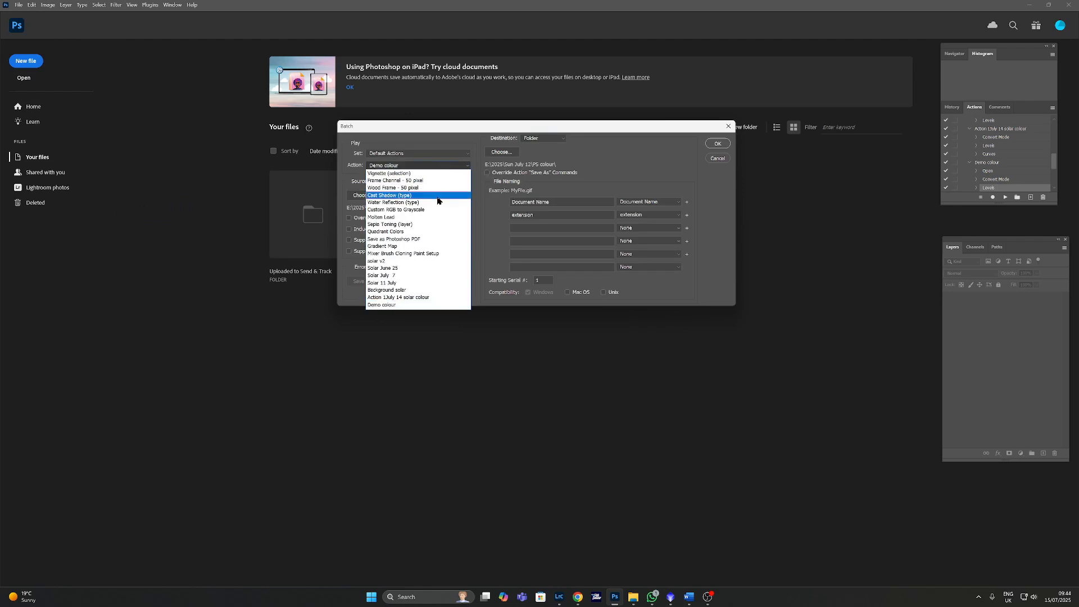
click(424, 298)
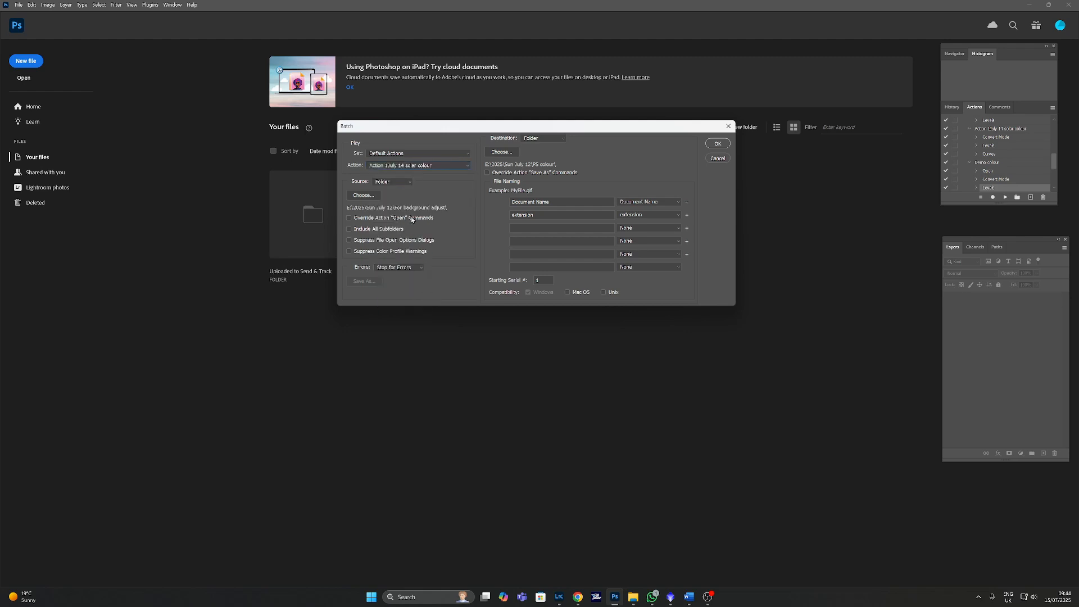
- Set the batch source to the PI folder inside Time lapse demo files
click(352, 198)
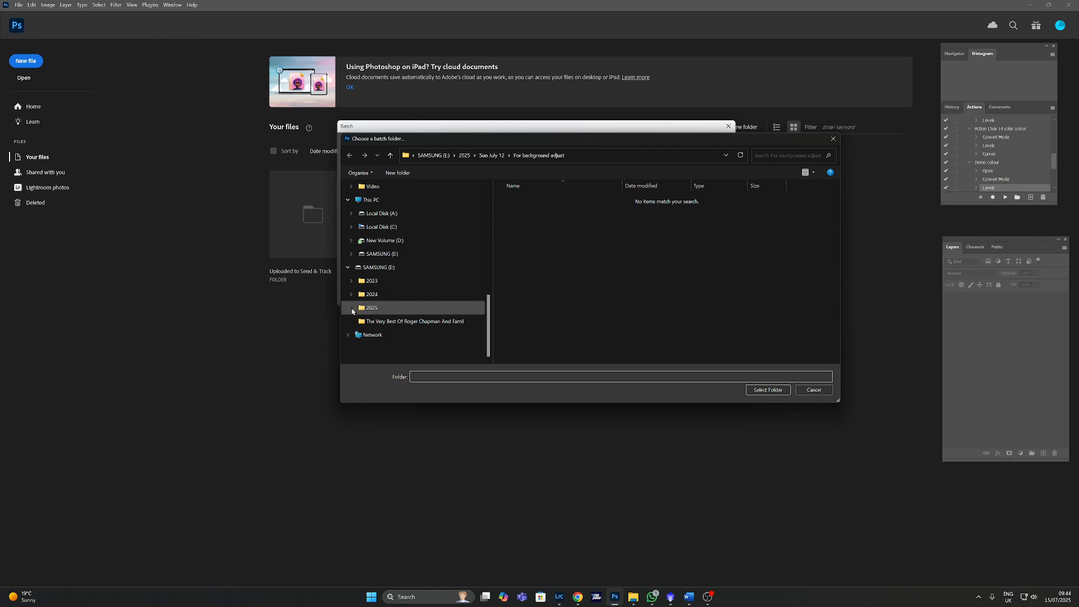
scroll(351, 311, down, 15)
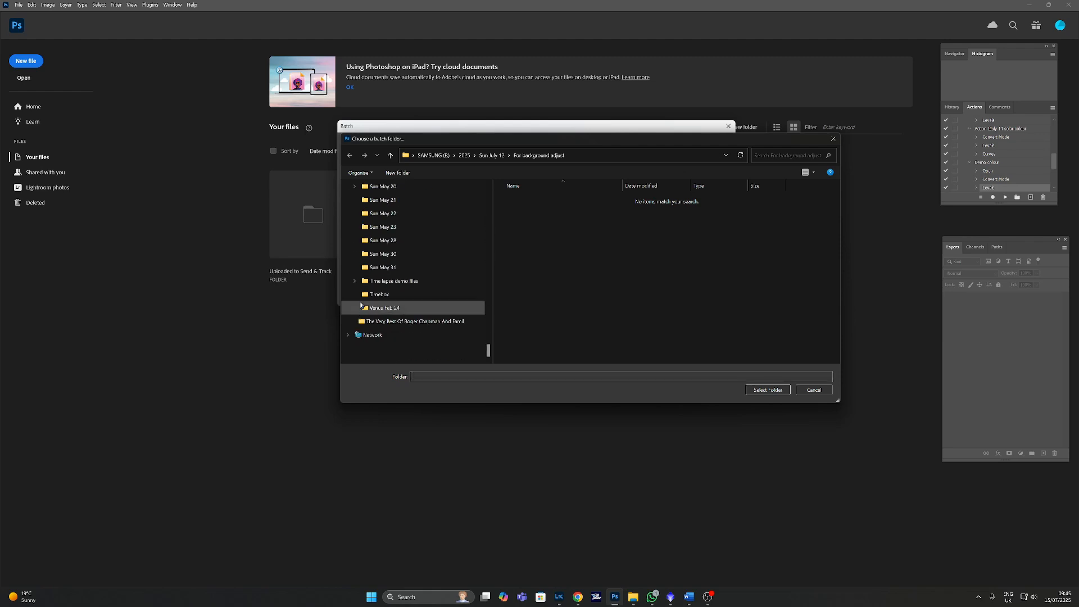
click(356, 282)
click(371, 309)
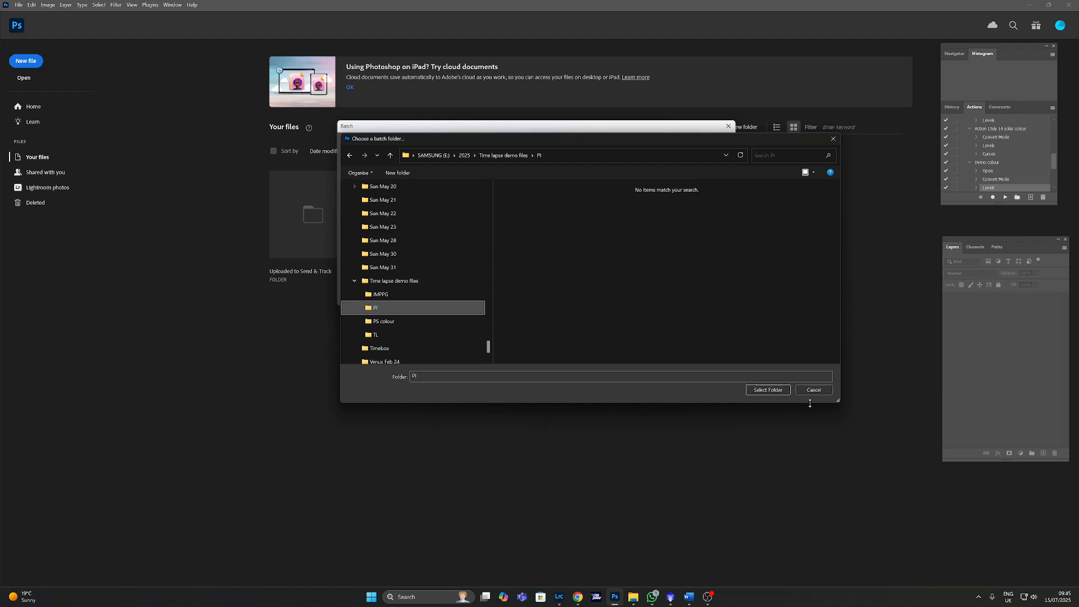
click(770, 391)
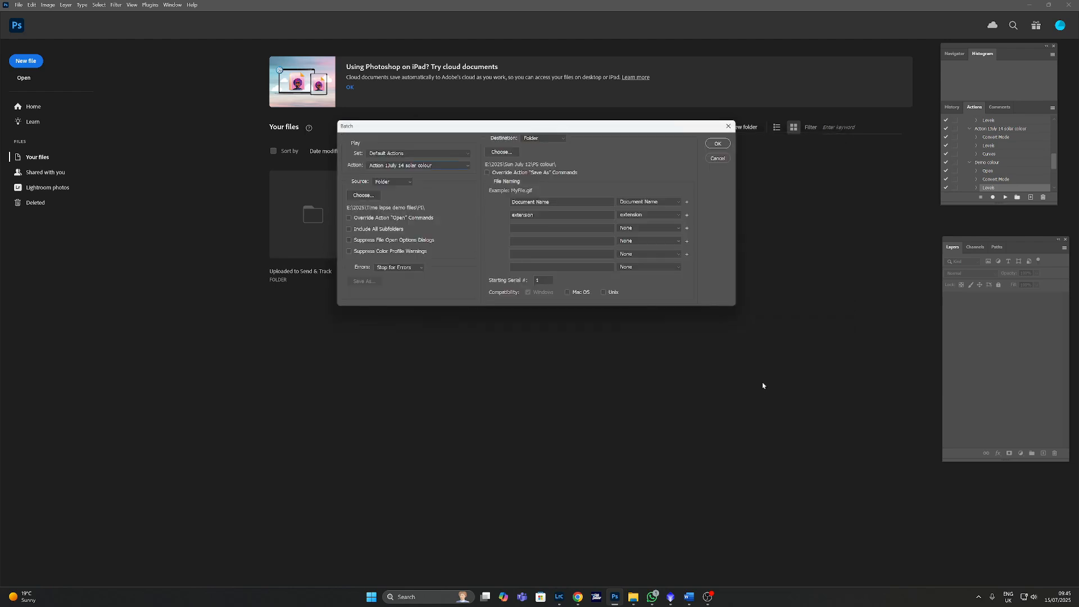
- Set the batch destination to the PS colour folder inside Time lapse demo files and run the batch
click(508, 156)
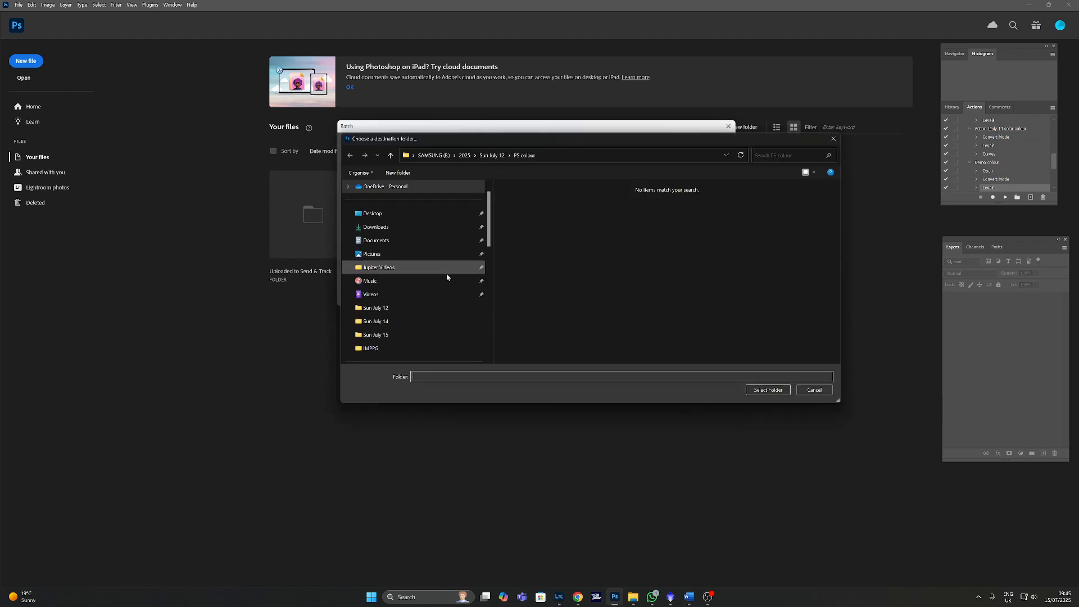
scroll(445, 284, down, 3)
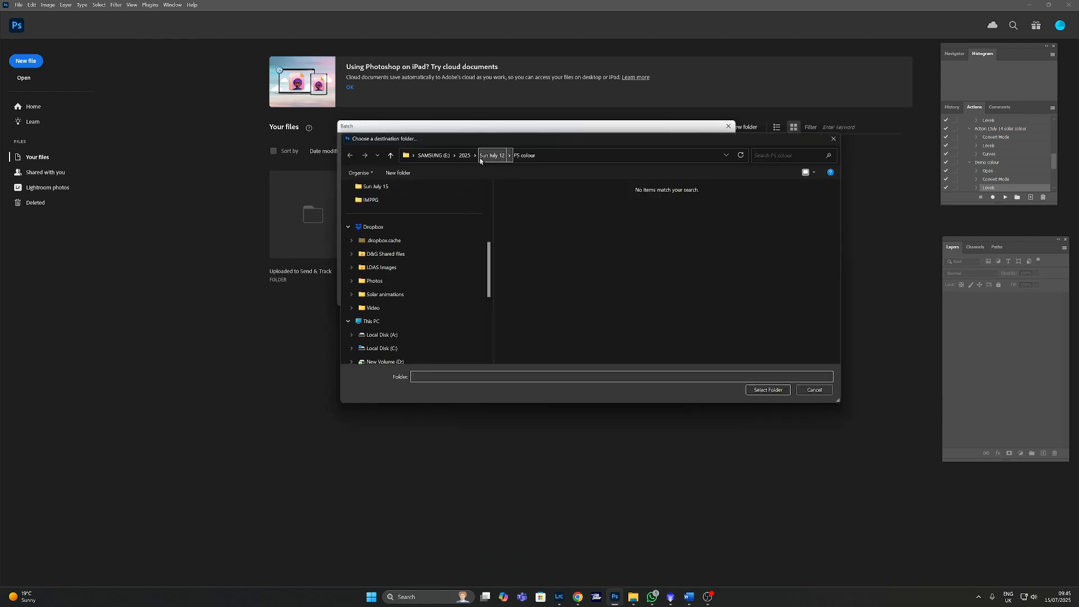
scroll(405, 264, down, 5)
click(352, 254)
scroll(354, 275, down, 10)
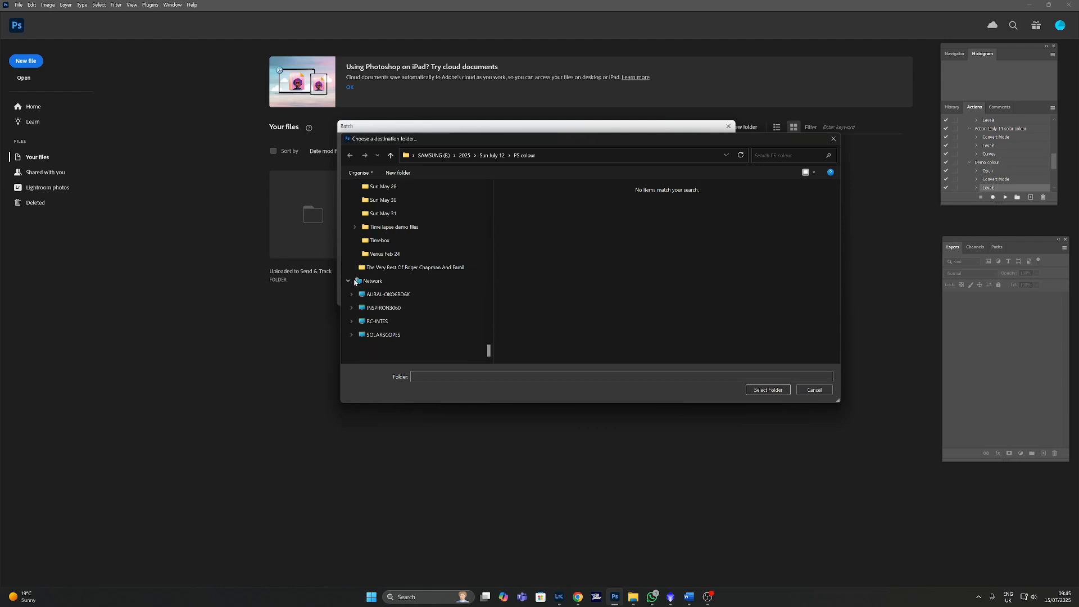
click(354, 228)
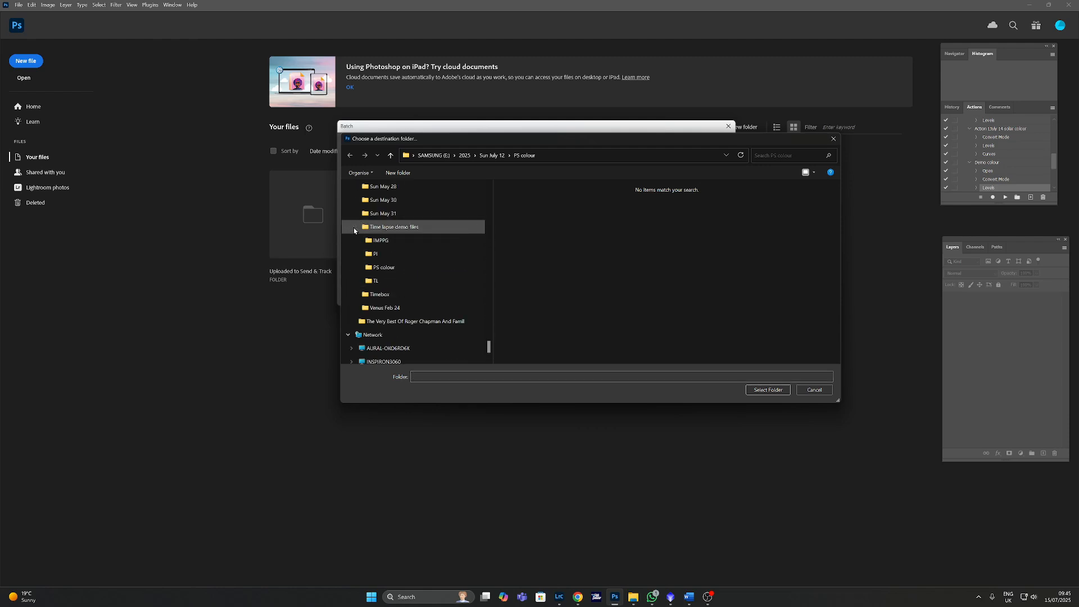
click(376, 269)
click(763, 392)
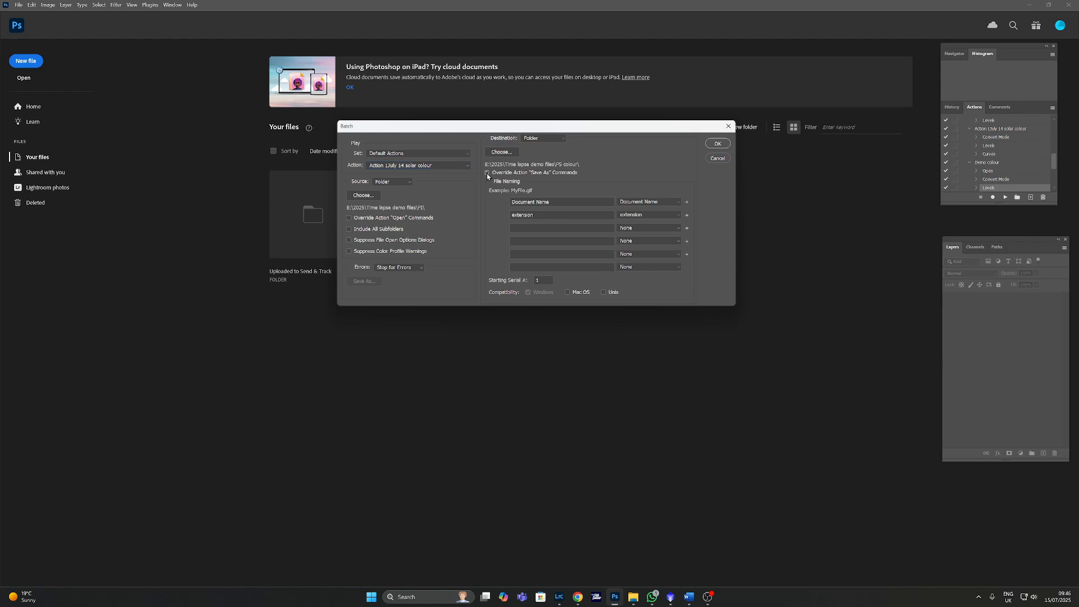
click(718, 144)
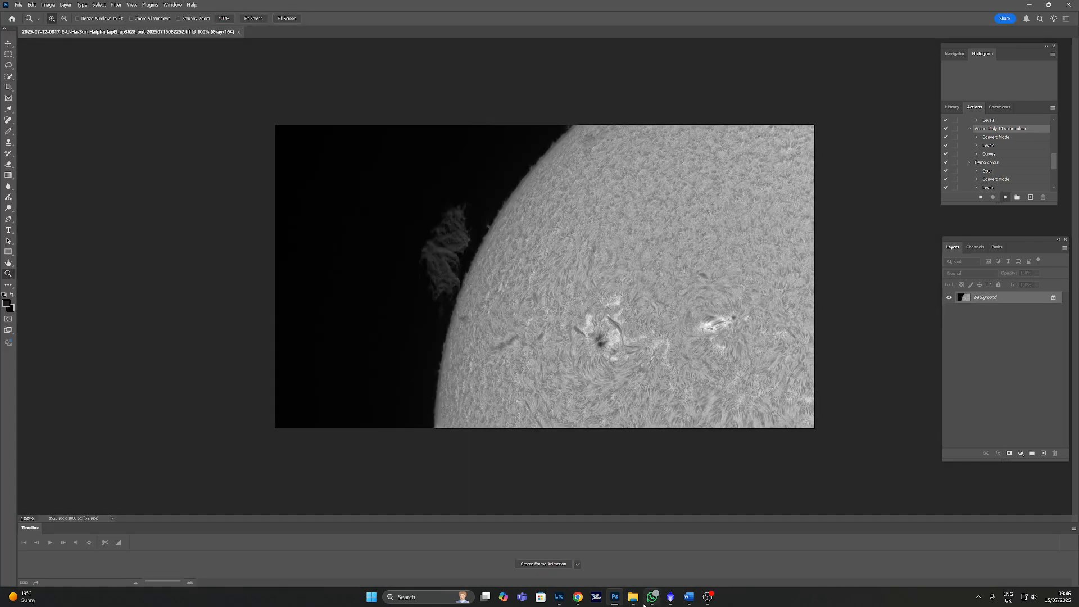
- Switch to File Explorer and check the coloured frames being saved in the PS colour folder, then minimise the window
mouse_move(633, 598)
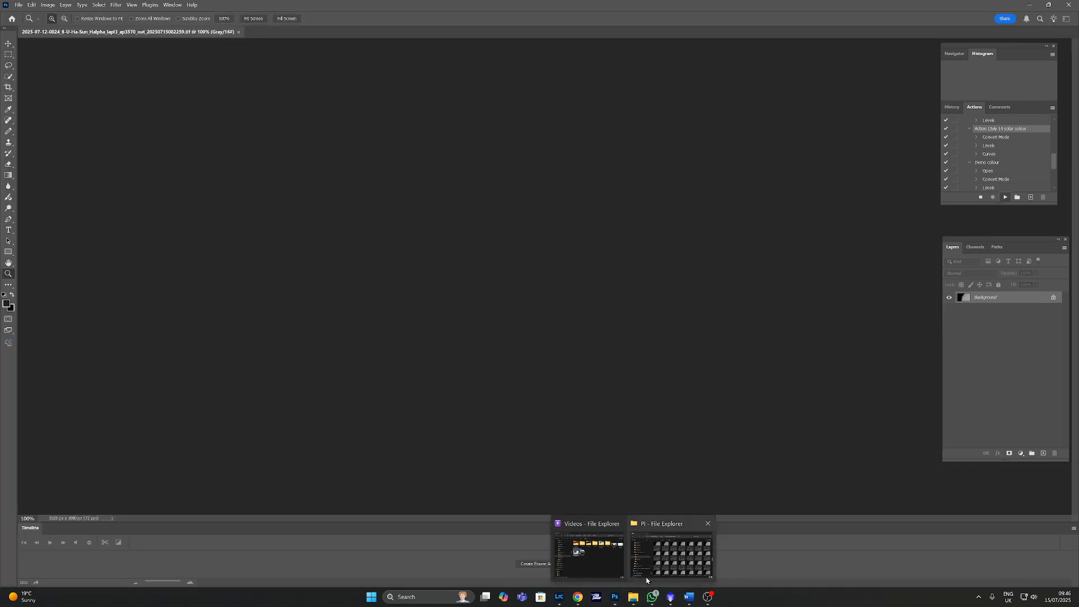
click(652, 562)
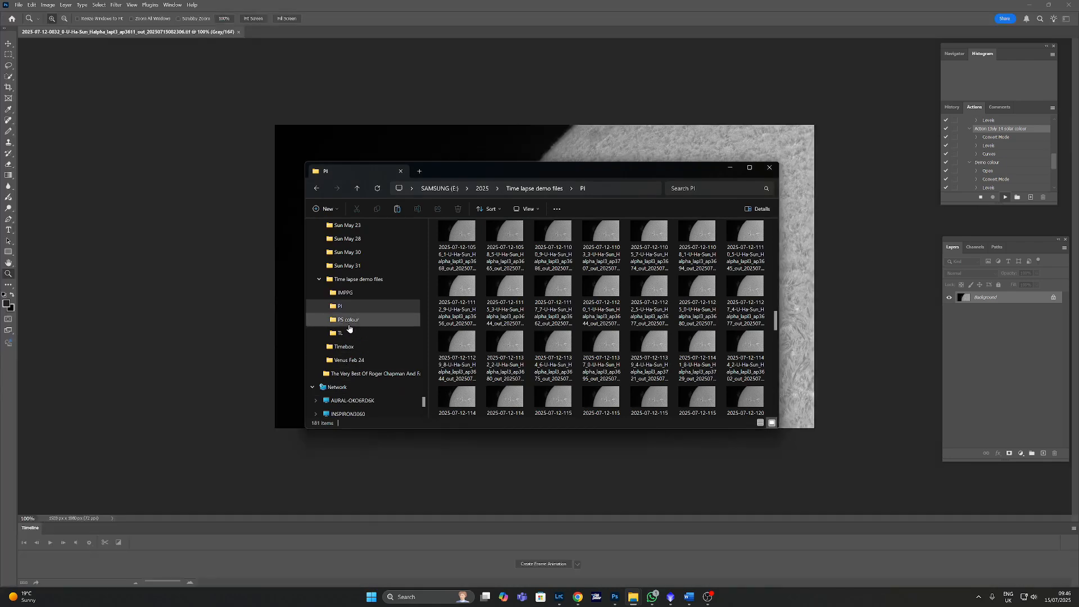
click(349, 320)
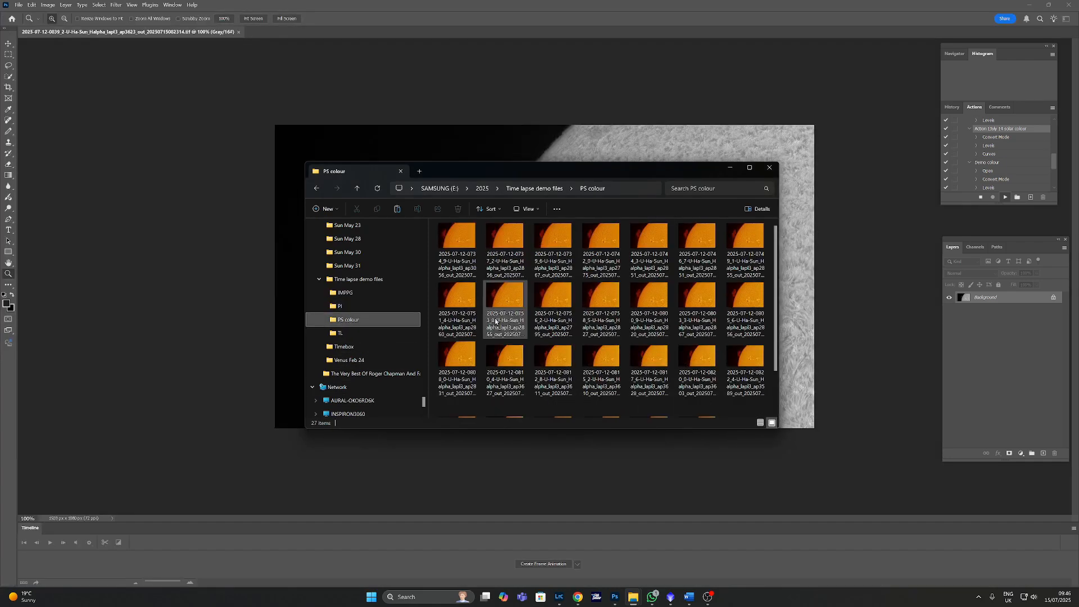
scroll(498, 321, down, 1)
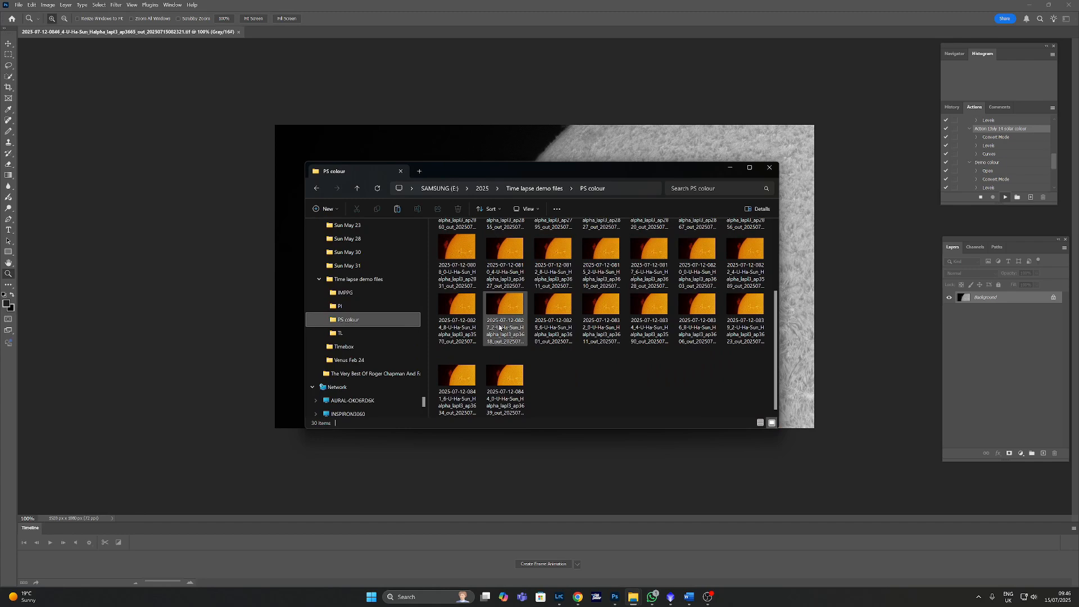
scroll(658, 370, down, 1)
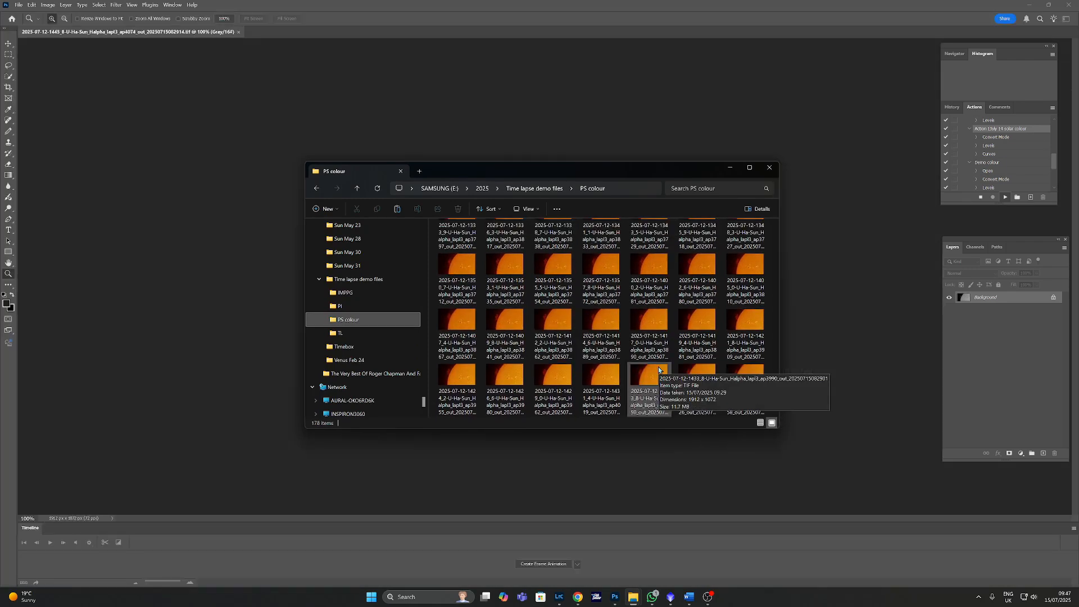
scroll(659, 370, down, 1)
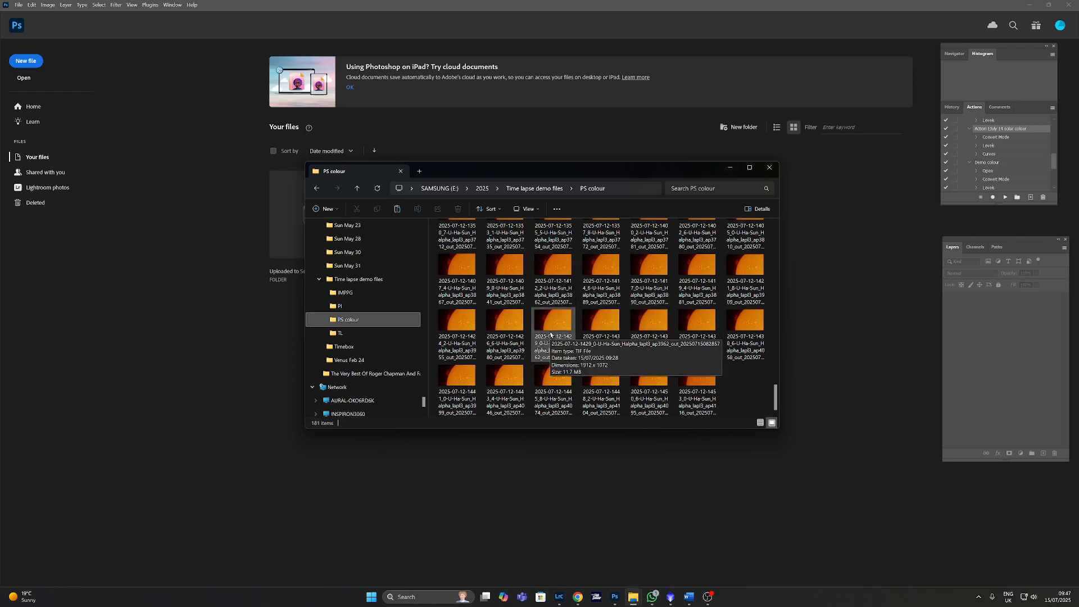
click(731, 169)
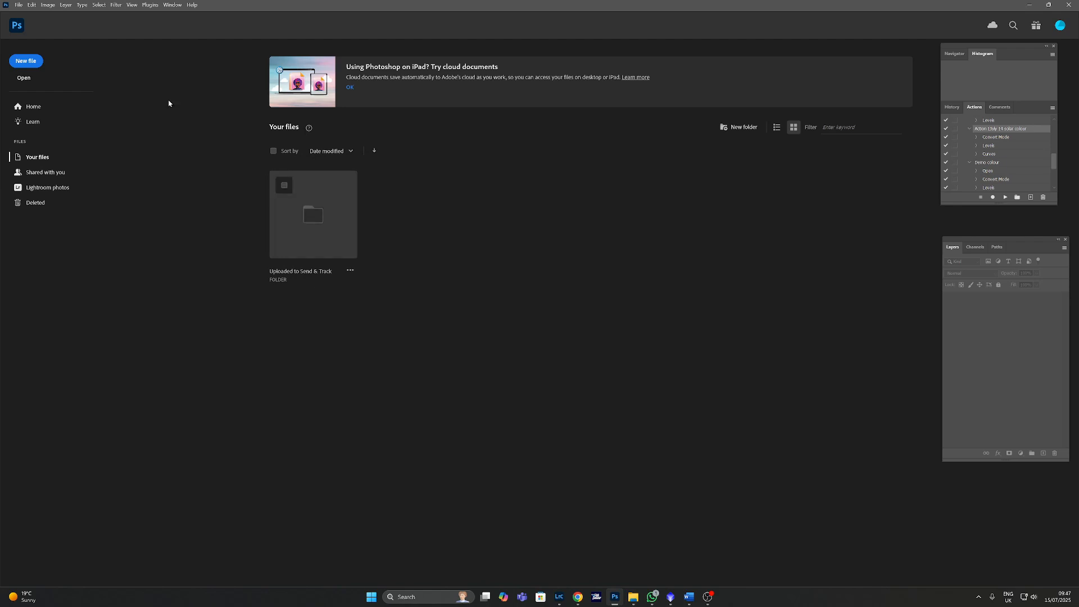
- Start Load Files into Stack and browse to the PS colour folder inside Time lapse demo files
click(19, 5)
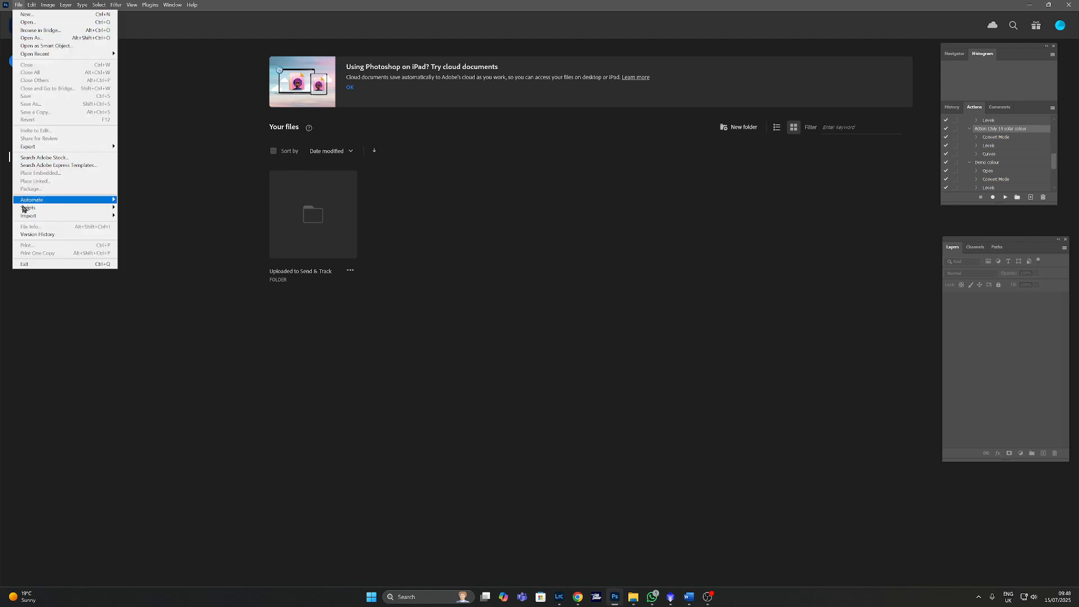
mouse_move(24, 212)
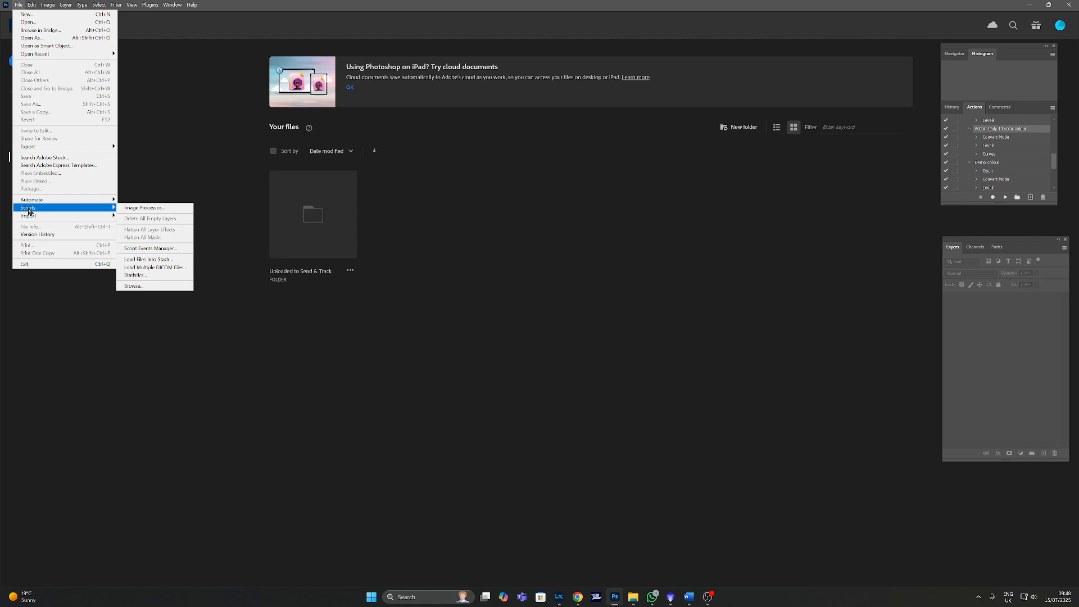
click(141, 260)
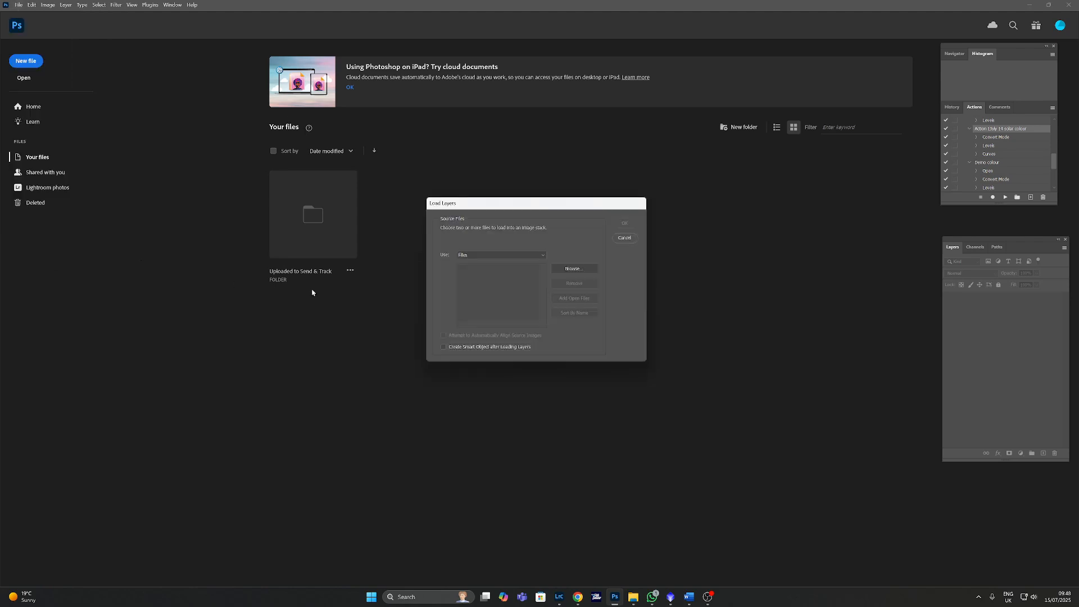
click(572, 270)
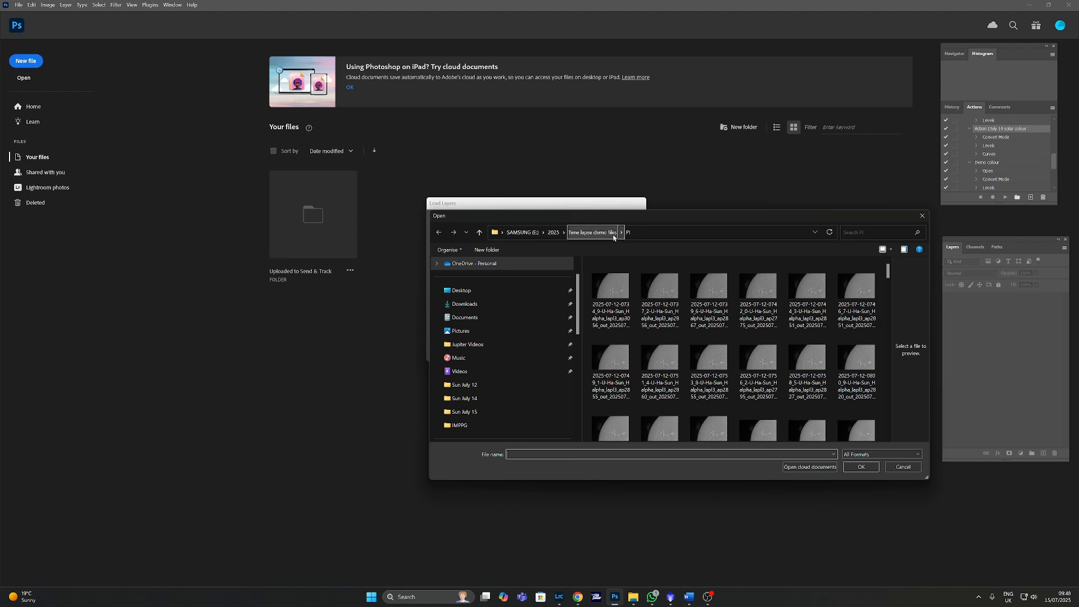
click(598, 234)
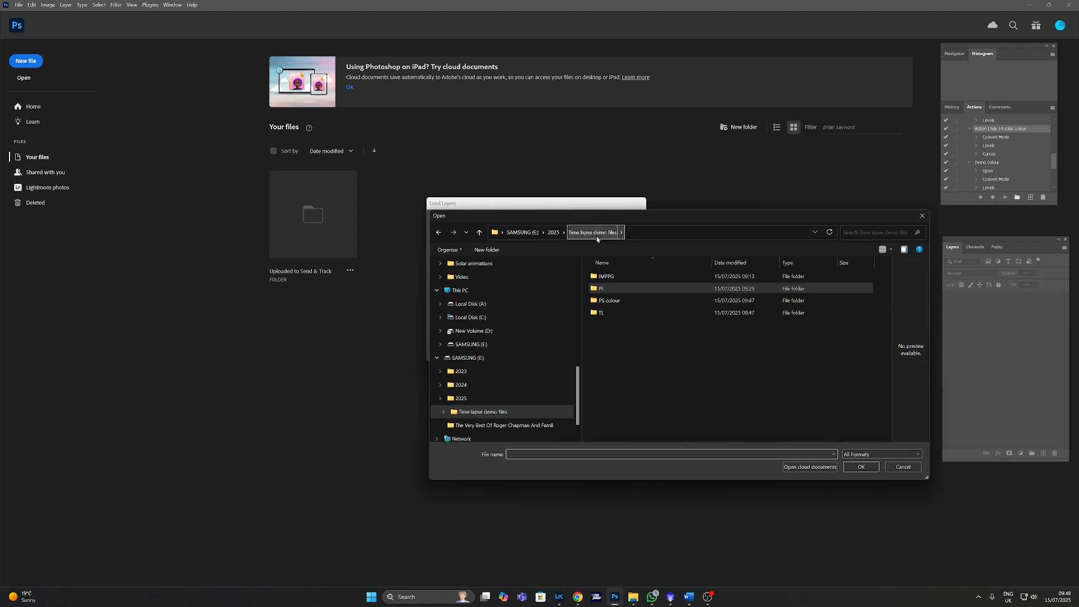
click(615, 301)
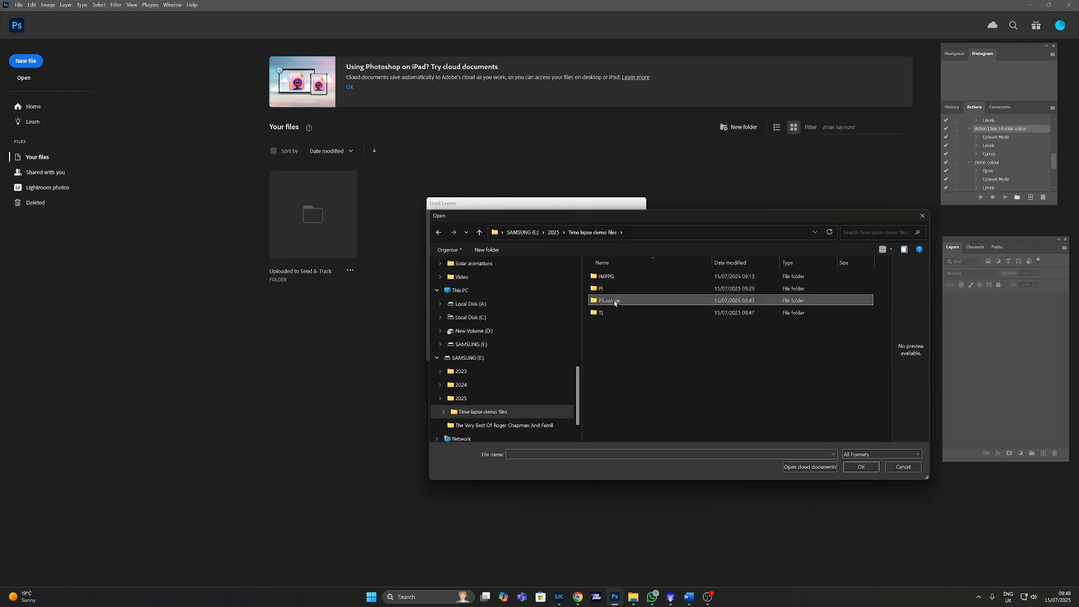
click(615, 303)
click(605, 311)
double_click(608, 302)
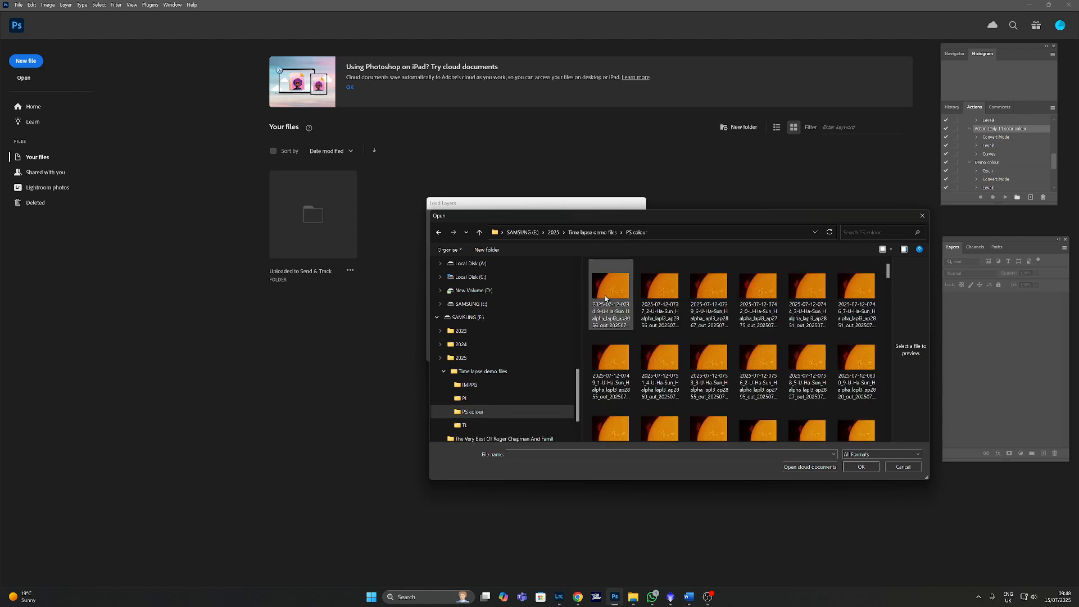
- Load all the coloured frames in the folder as layers, with automatic alignment of the source images enabled
click(605, 295)
key(ctrl+a)
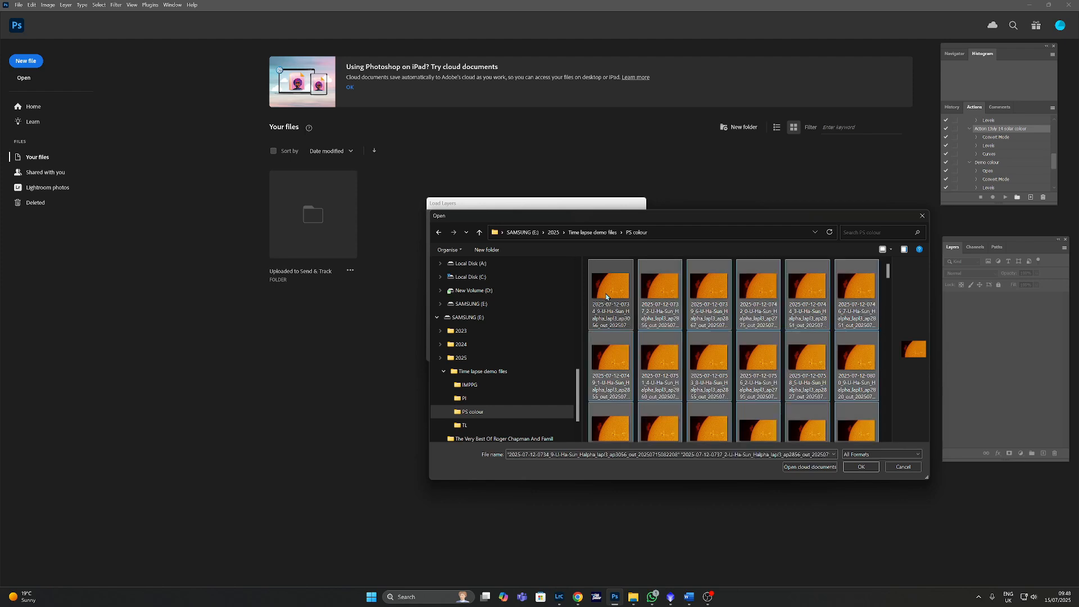
click(860, 468)
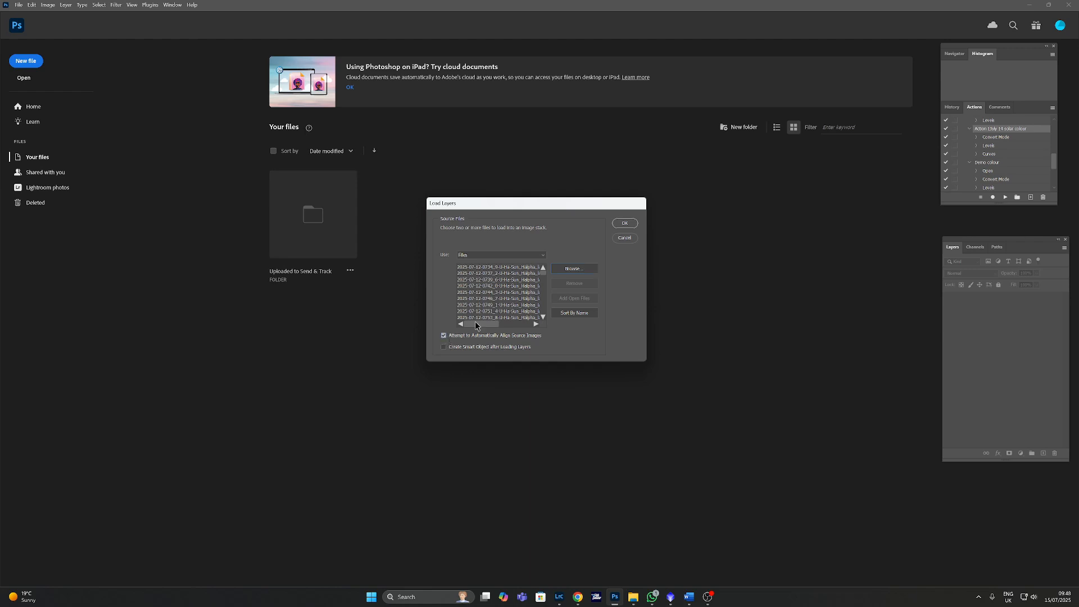
click(624, 225)
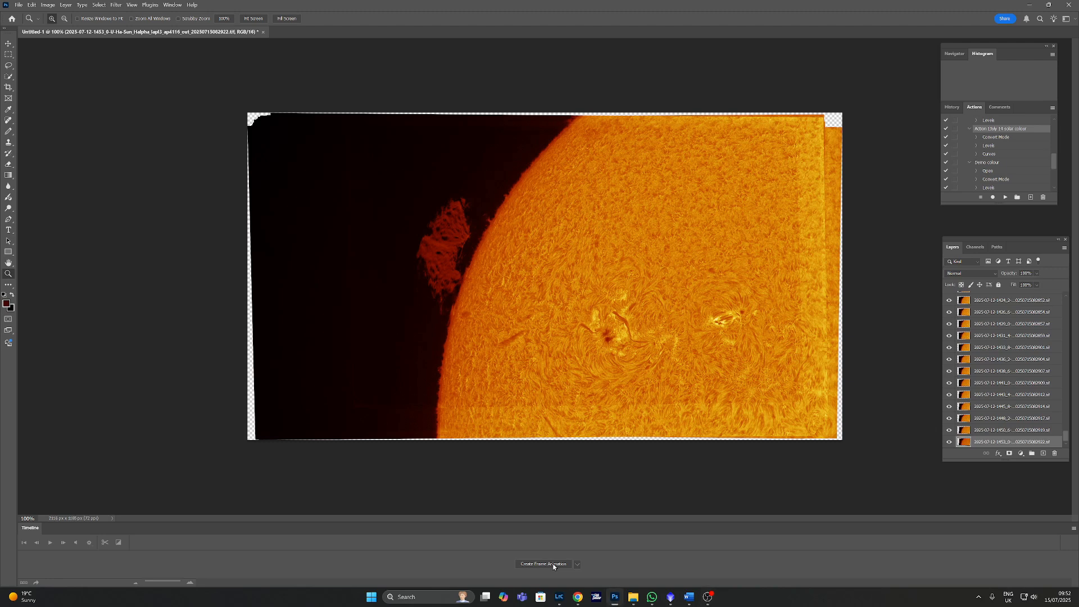
- Create a frame animation in the timeline and make its frames from the stacked layers
click(553, 565)
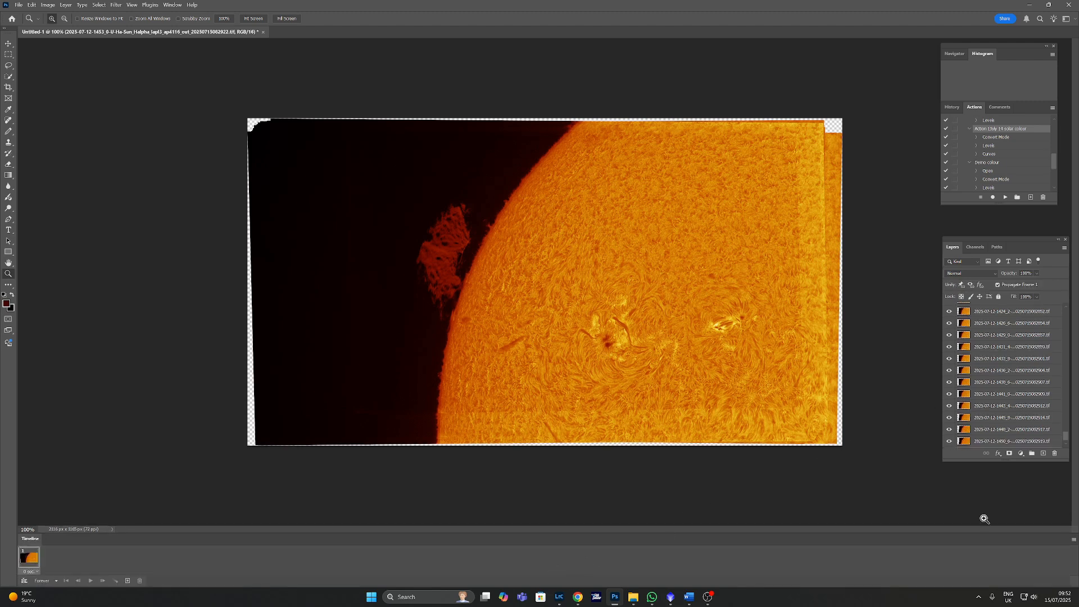
click(1073, 541)
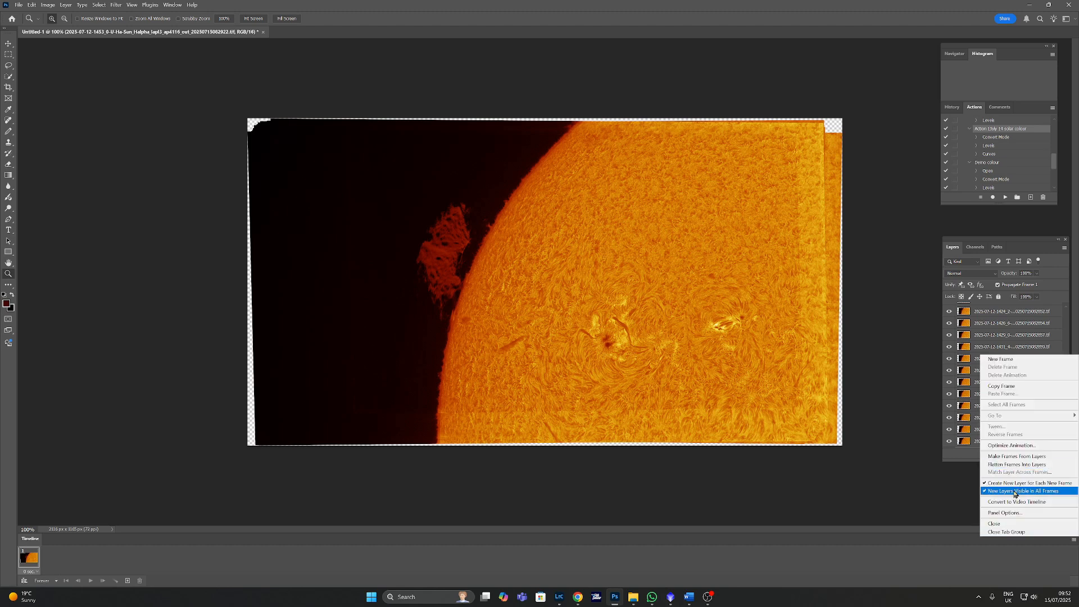
click(1011, 457)
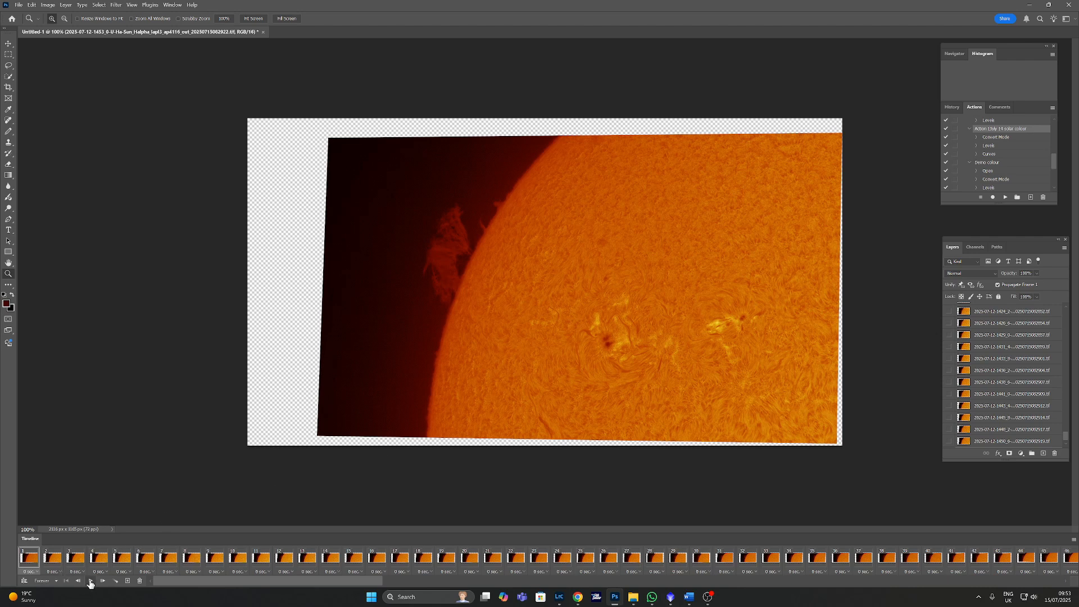
- Play back the animation, stop it, and crop all four sides of the canvas to about 1410 x 875 px to remove the transparent borders
click(90, 582)
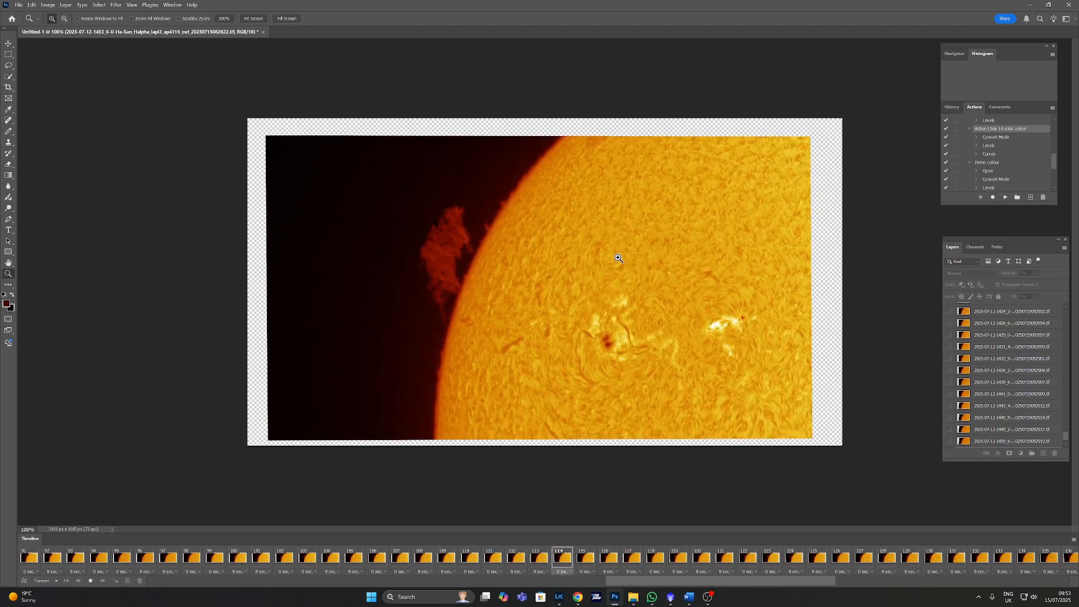
click(90, 581)
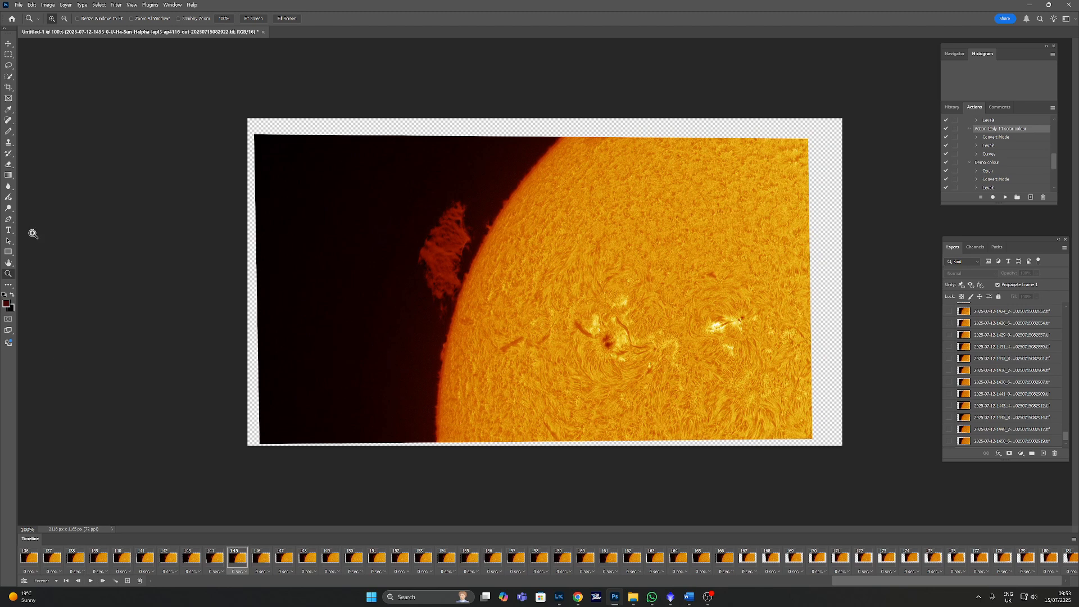
click(7, 88)
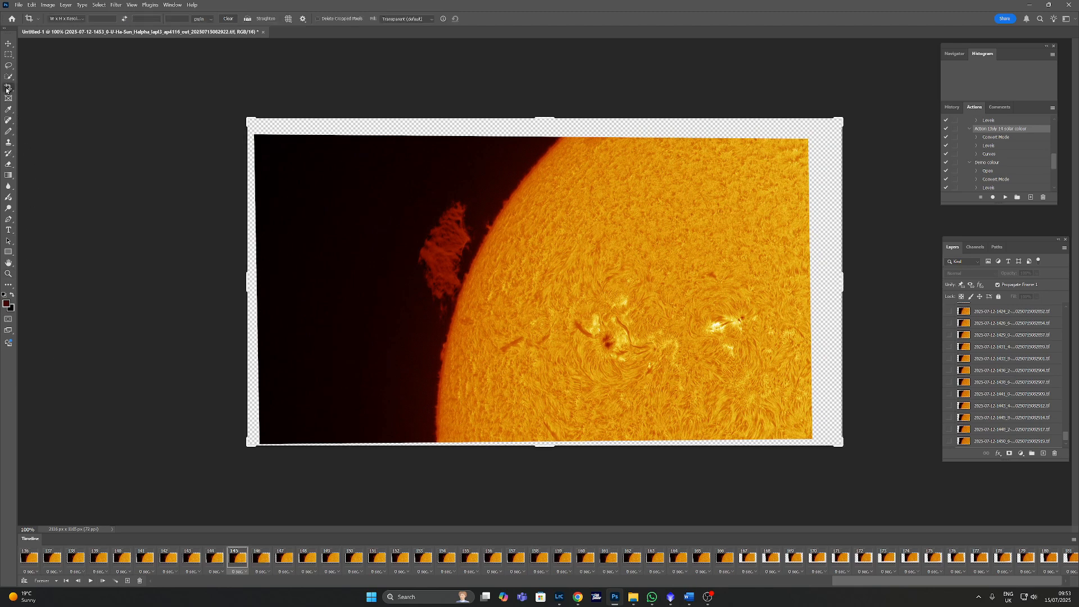
drag(245, 286, 306, 293)
drag(786, 285, 744, 285)
drag(545, 115, 548, 139)
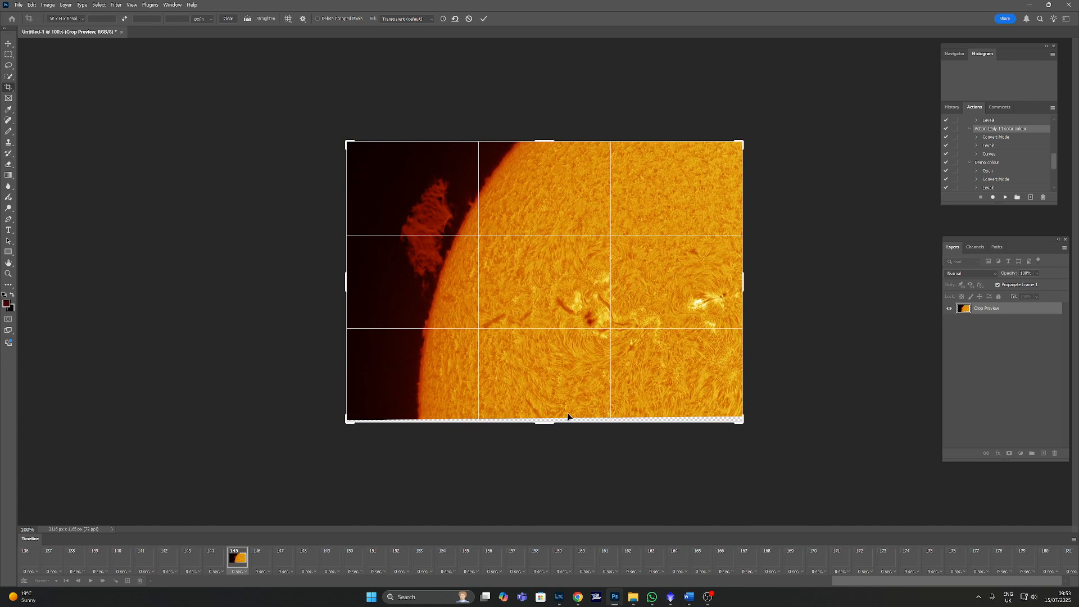
drag(546, 423, 551, 405)
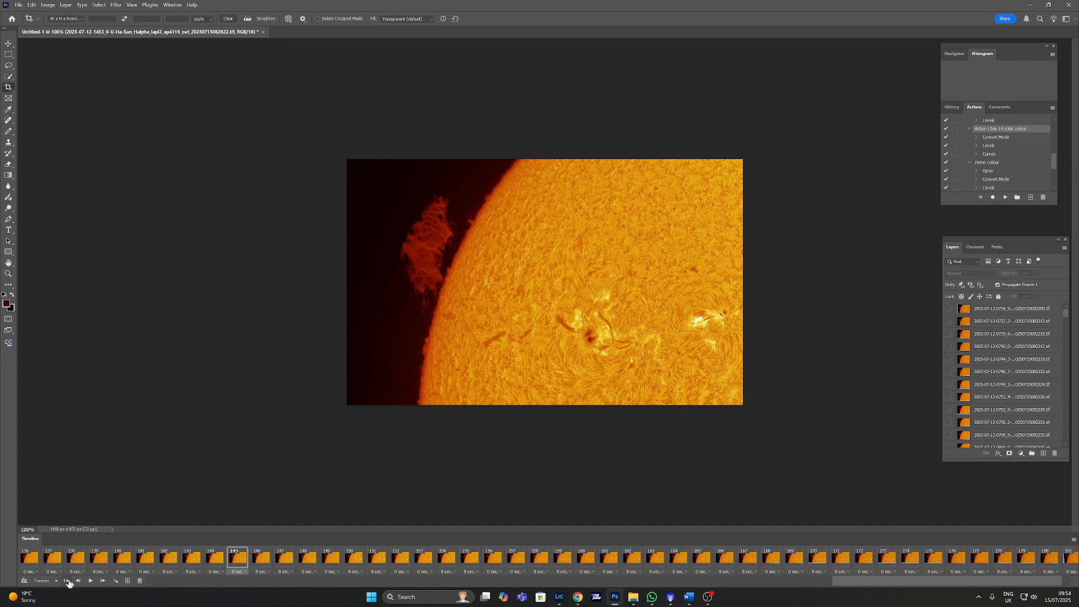
- Preview the cropped animation, stop it, and crop a thin strip off the image's lower edge to a height of 807 px
click(91, 581)
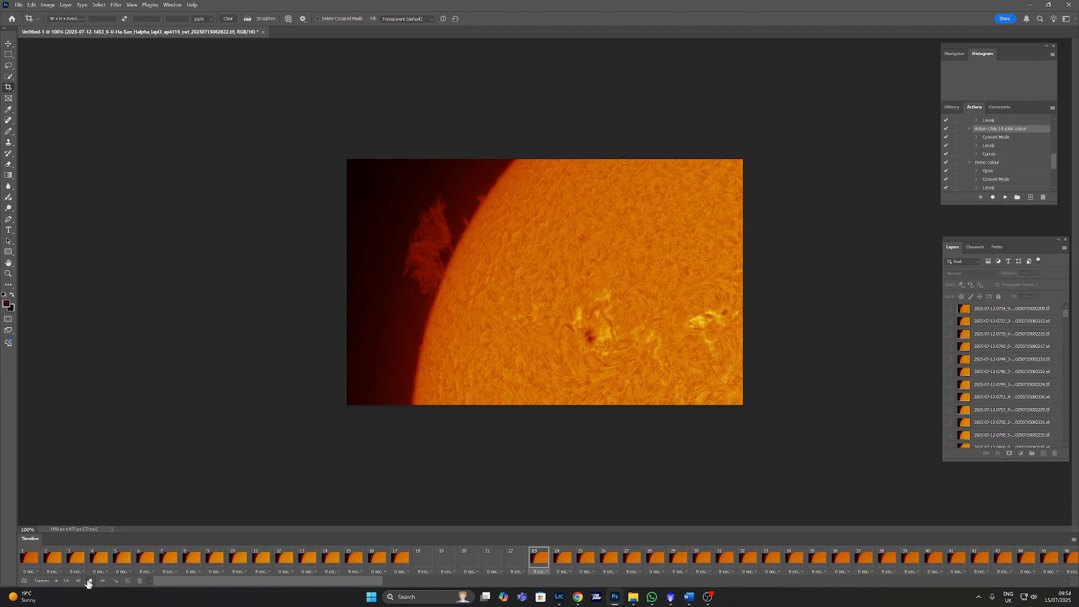
click(91, 581)
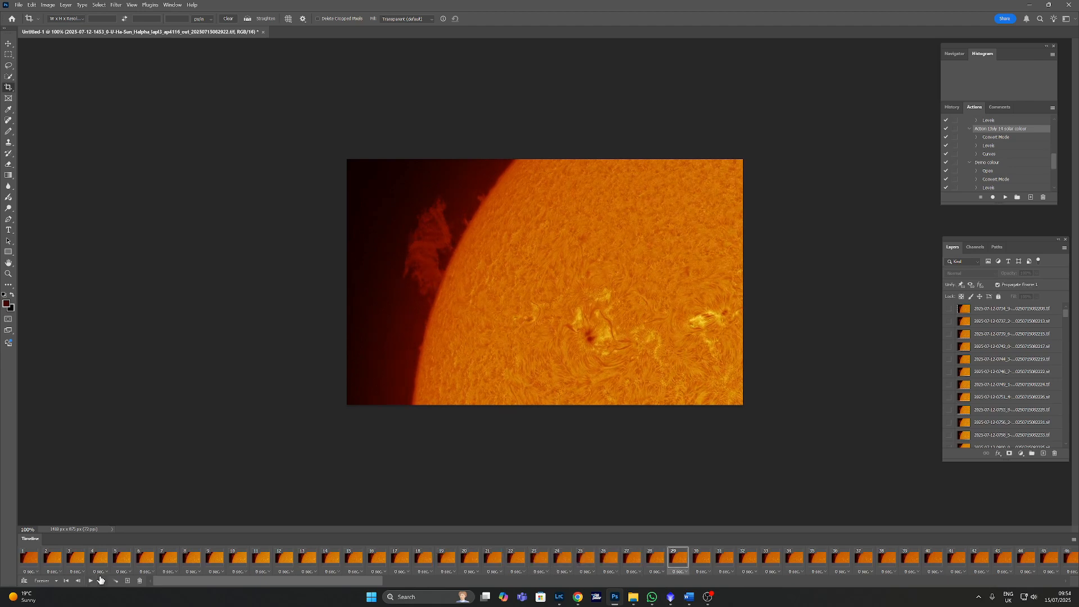
click(9, 88)
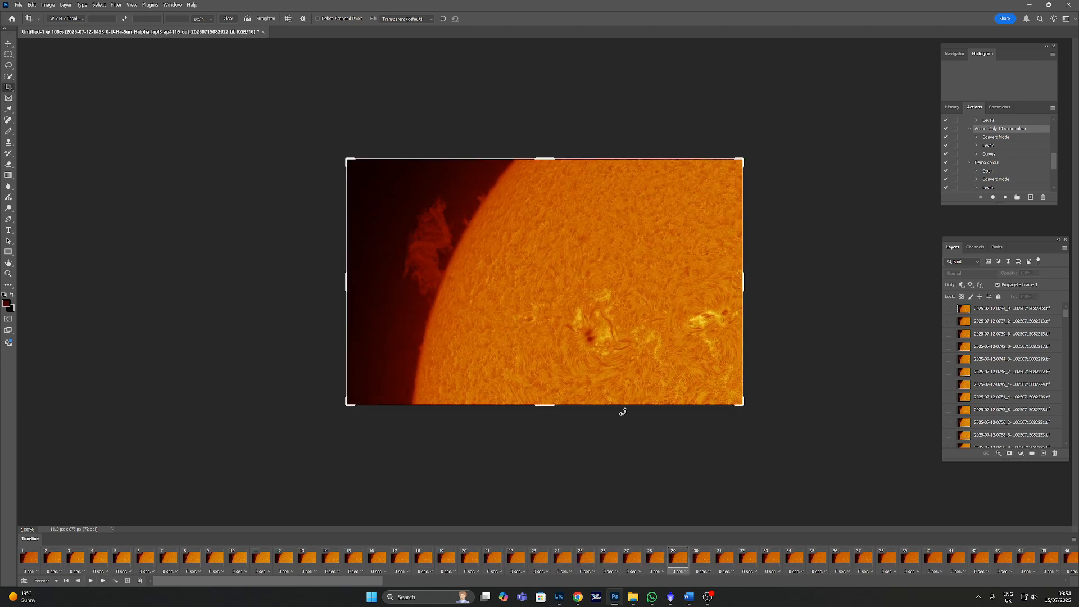
drag(541, 406, 546, 397)
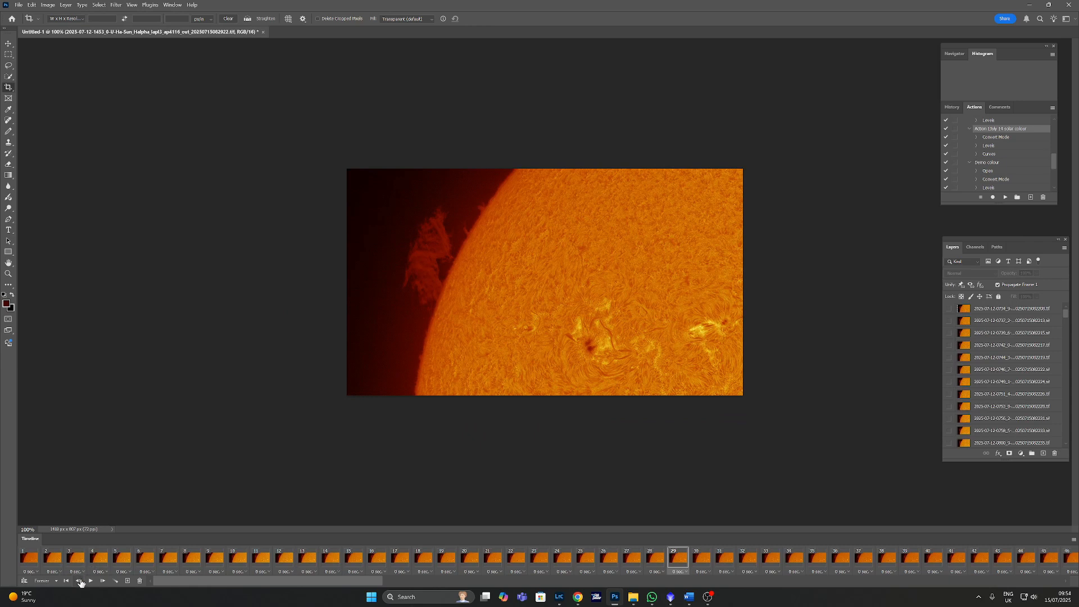
- Play the animation again to check its edges, stop it, and crop the image's dark left side to a width of 1316 px
click(90, 582)
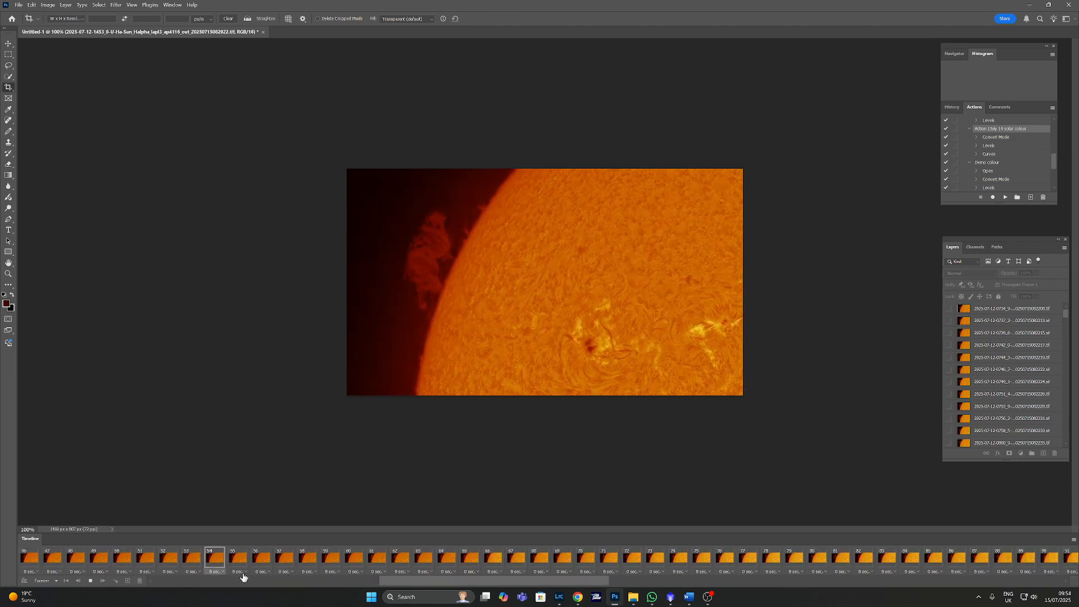
click(91, 581)
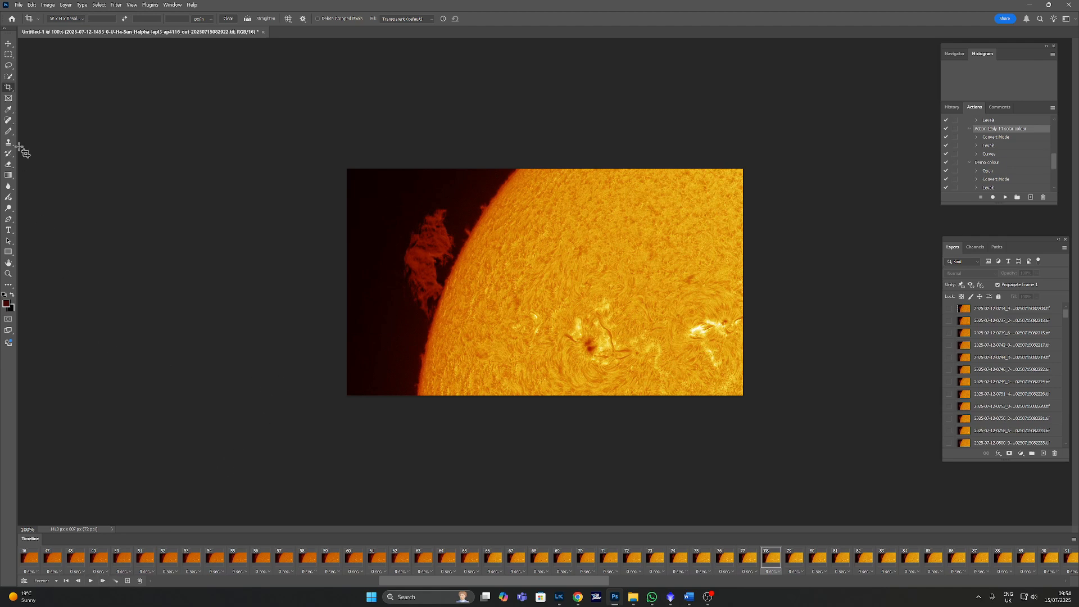
click(9, 88)
drag(346, 282, 360, 282)
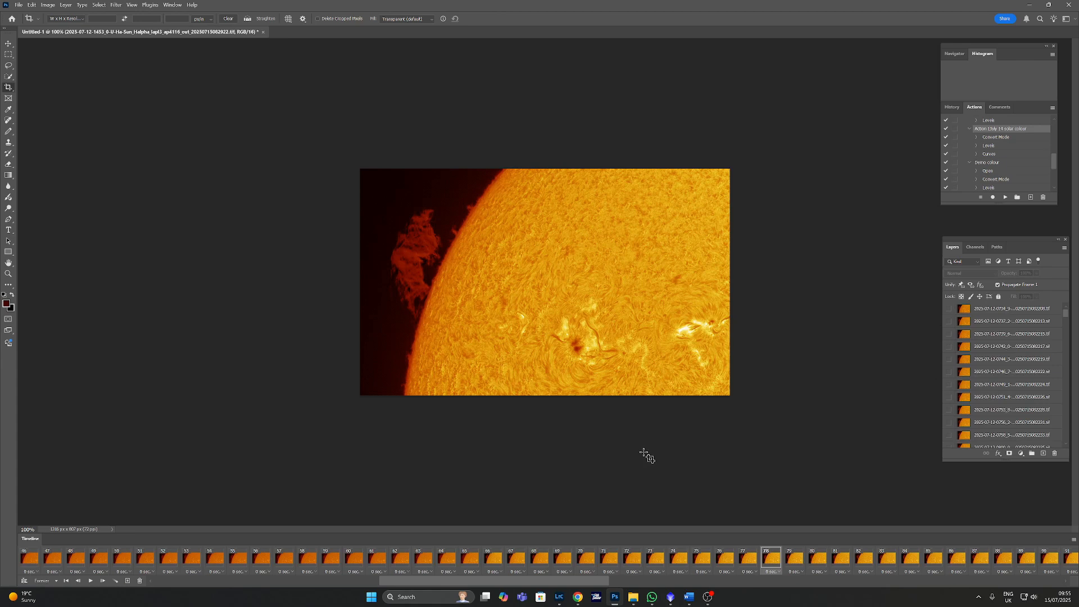
- Reverse the order of the animation frames, return to the first frame, and play the sequence to check it before stopping
click(1074, 539)
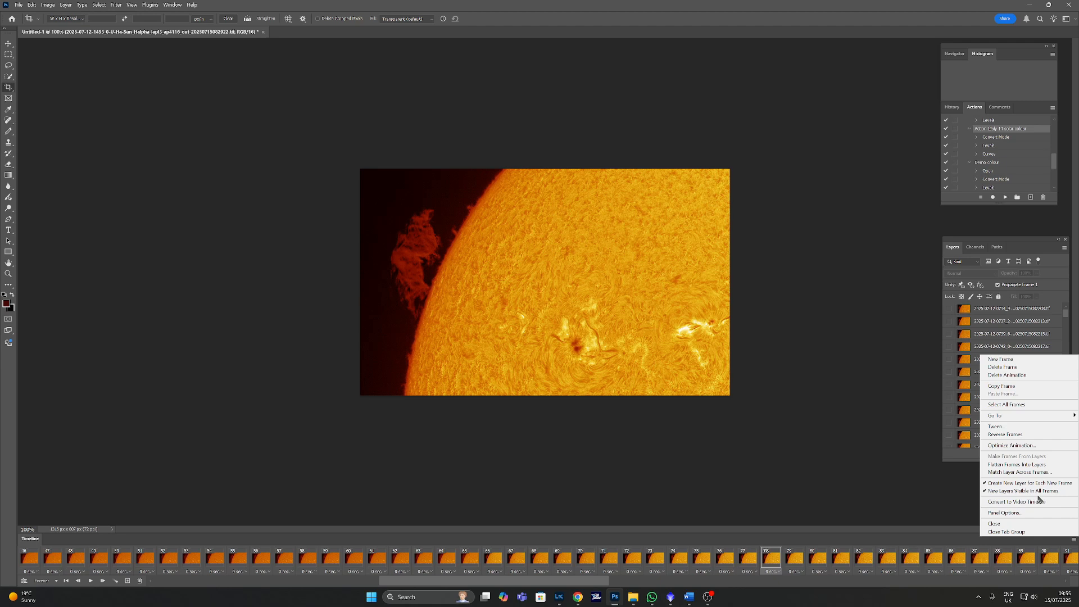
click(1020, 435)
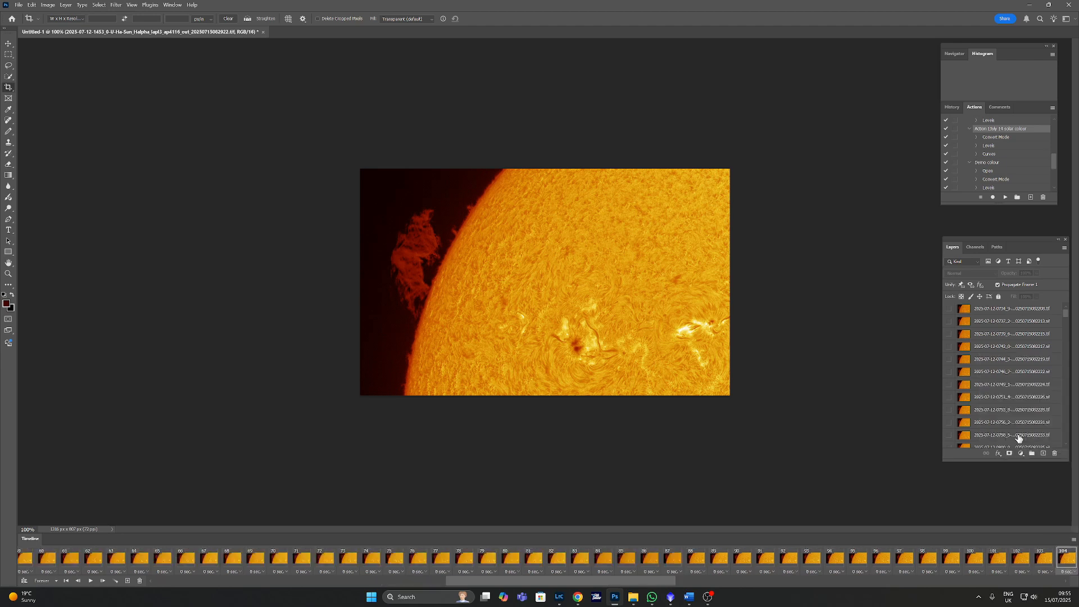
click(23, 565)
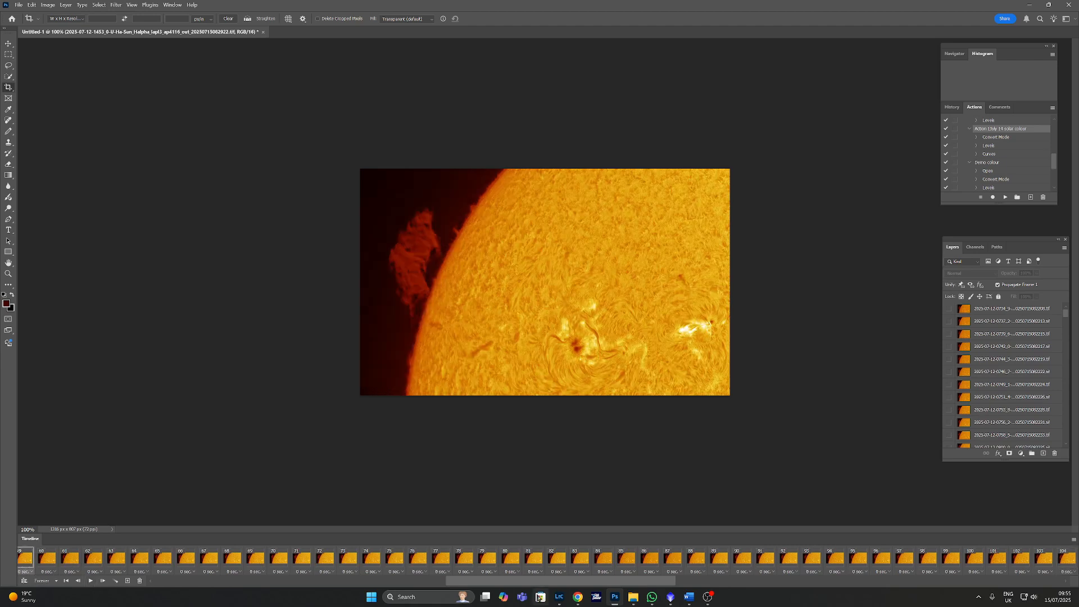
scroll(293, 560, up, 5)
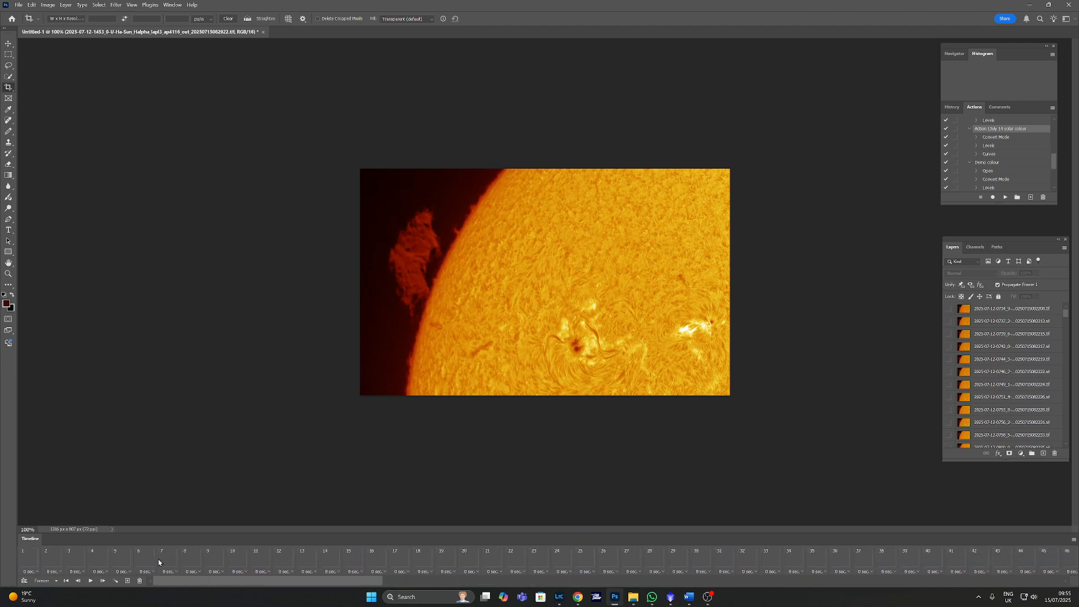
click(26, 560)
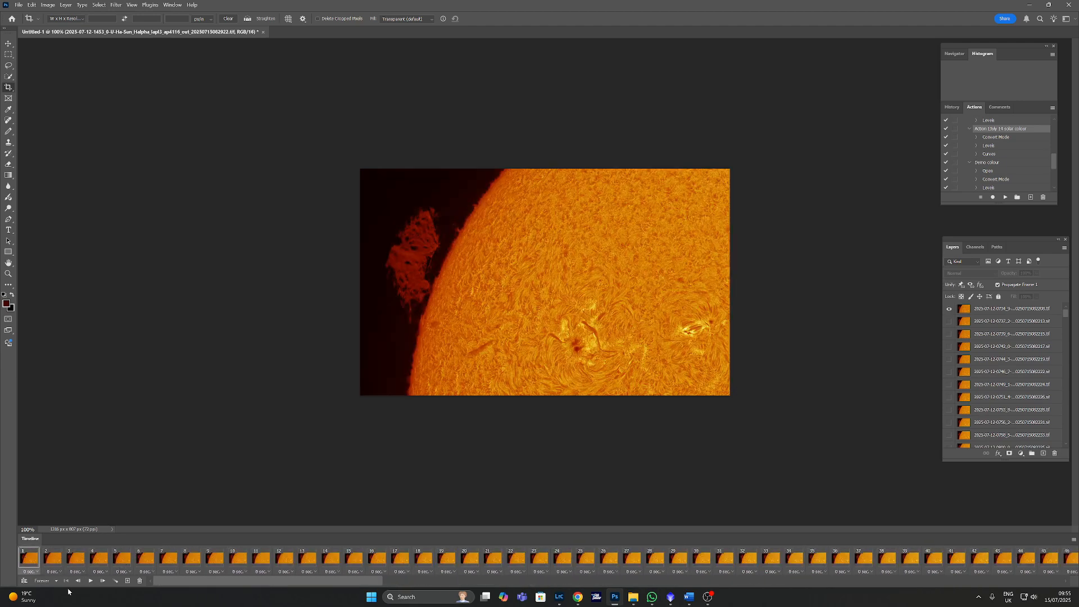
click(91, 581)
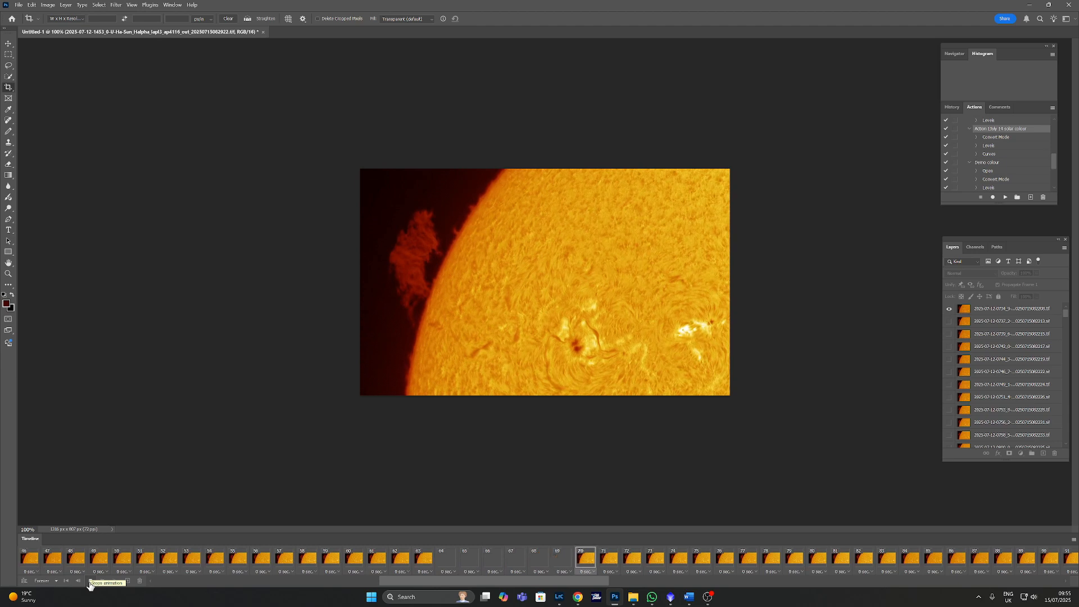
click(91, 582)
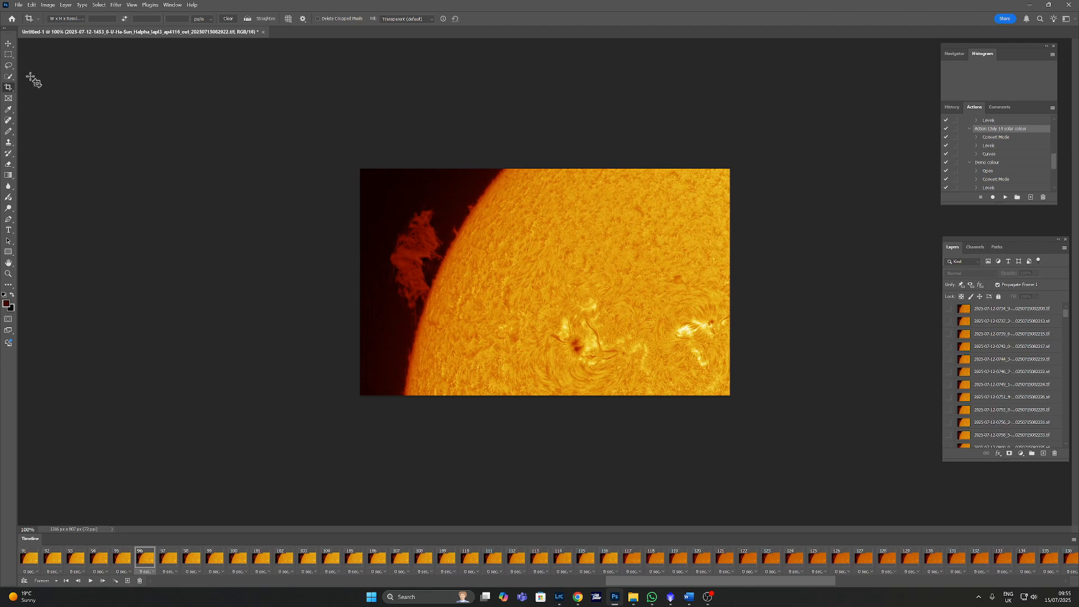
- Start a Save for Web (Legacy) export of the animation with GIF as the file format
click(20, 7)
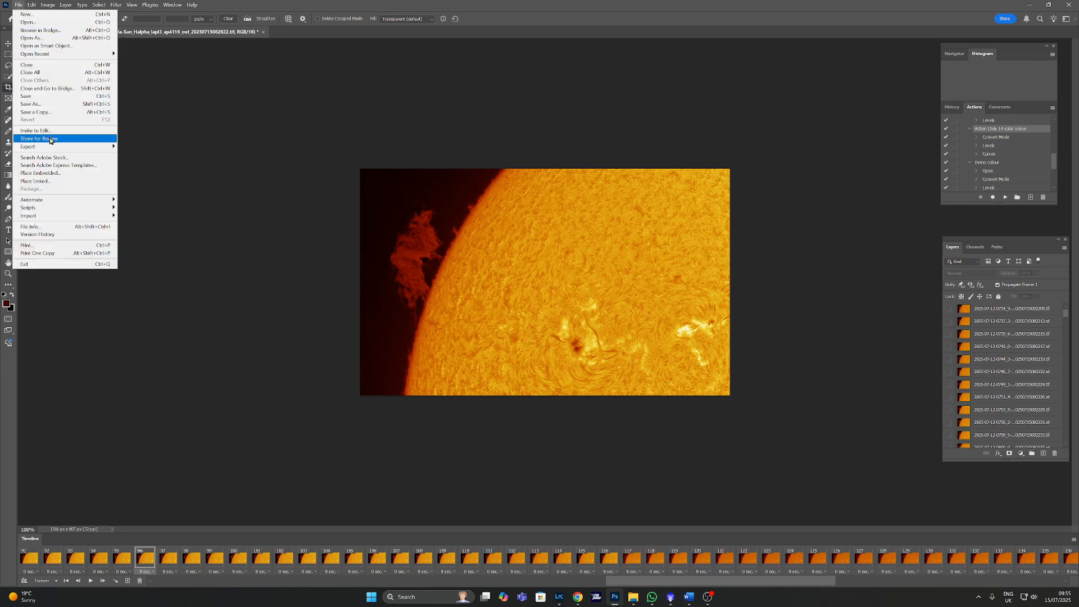
mouse_move(50, 149)
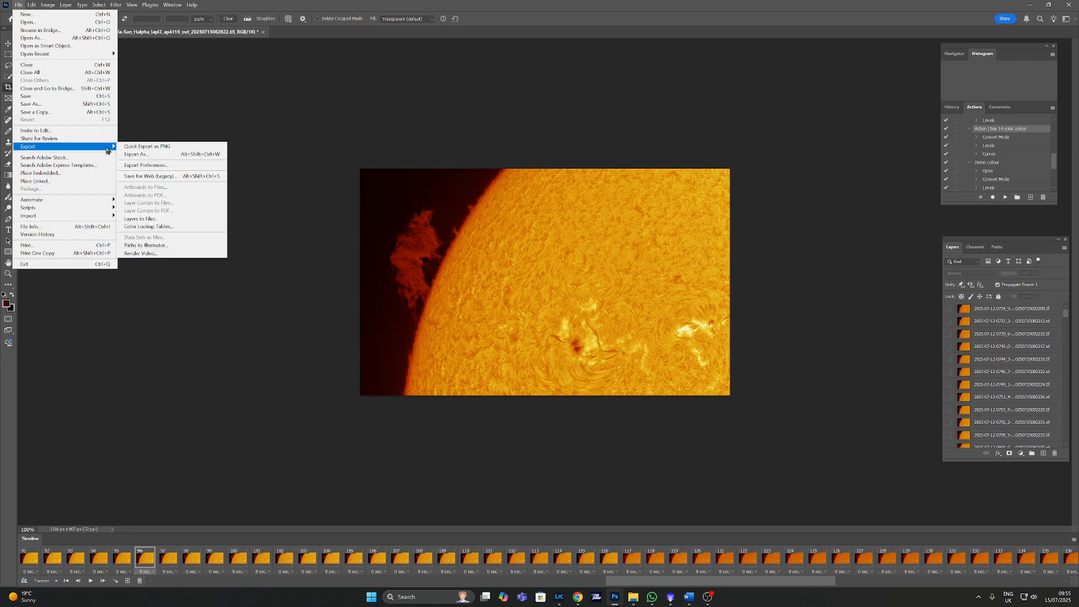
click(157, 178)
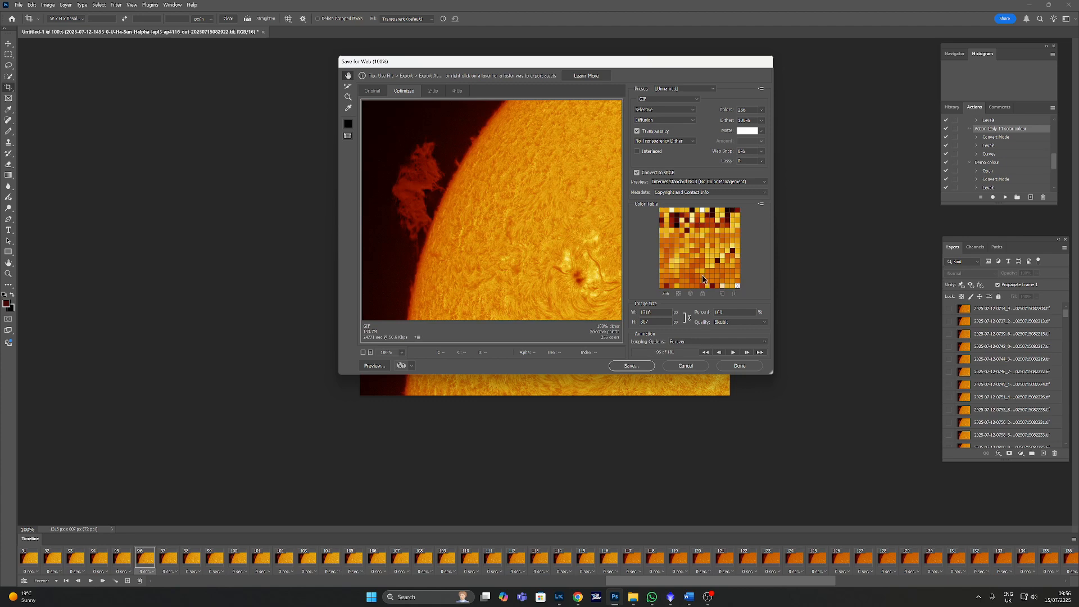
click(697, 101)
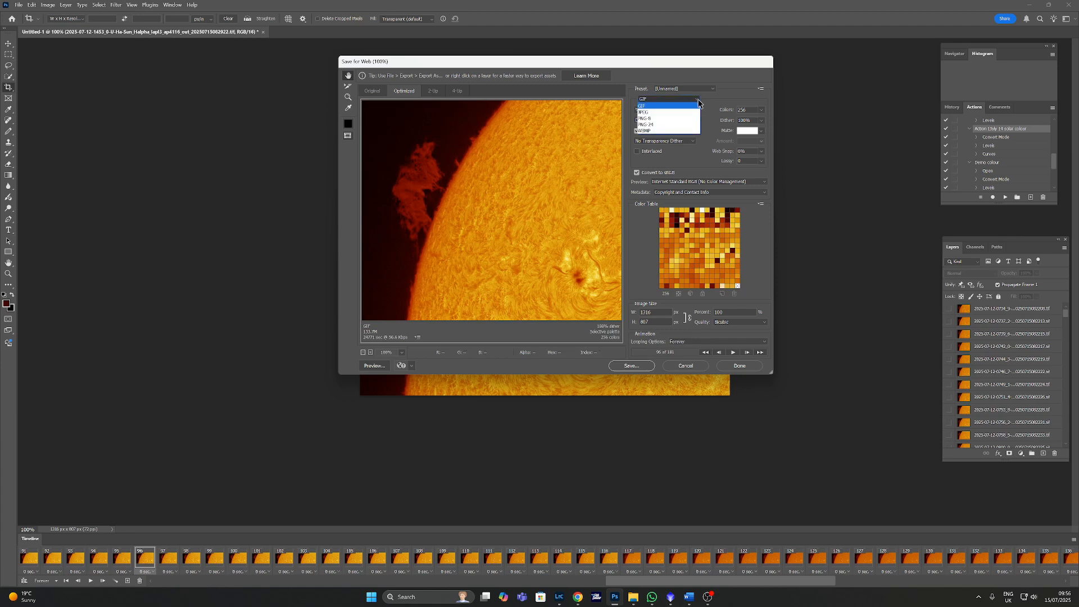
click(700, 101)
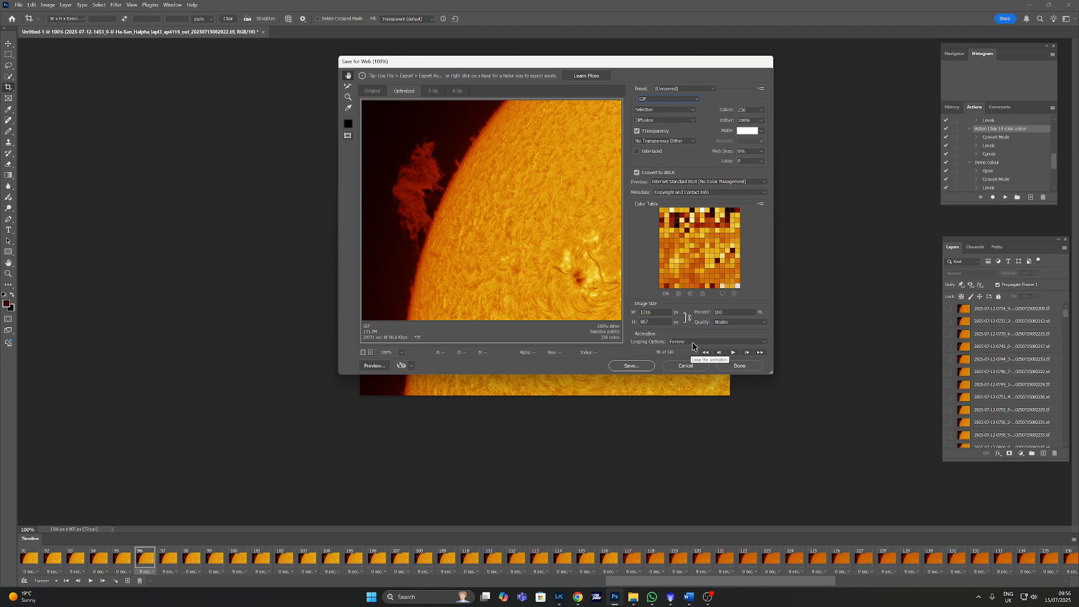
- Save the animated GIF as Demo in the 2025 > Time lapse demo files folder on the SAMSUNG (E:) drive
click(631, 367)
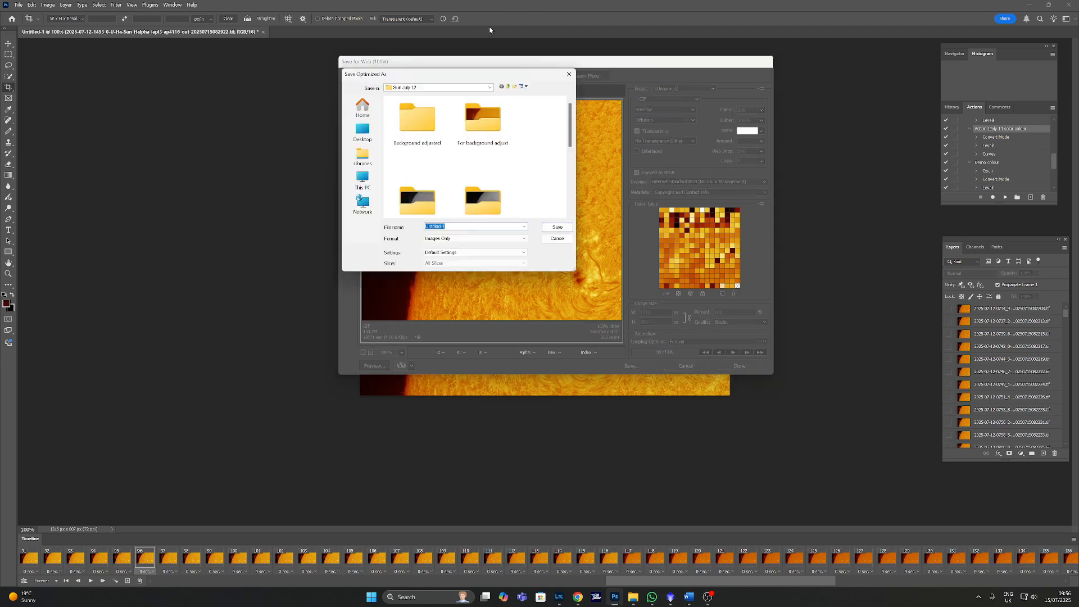
click(489, 87)
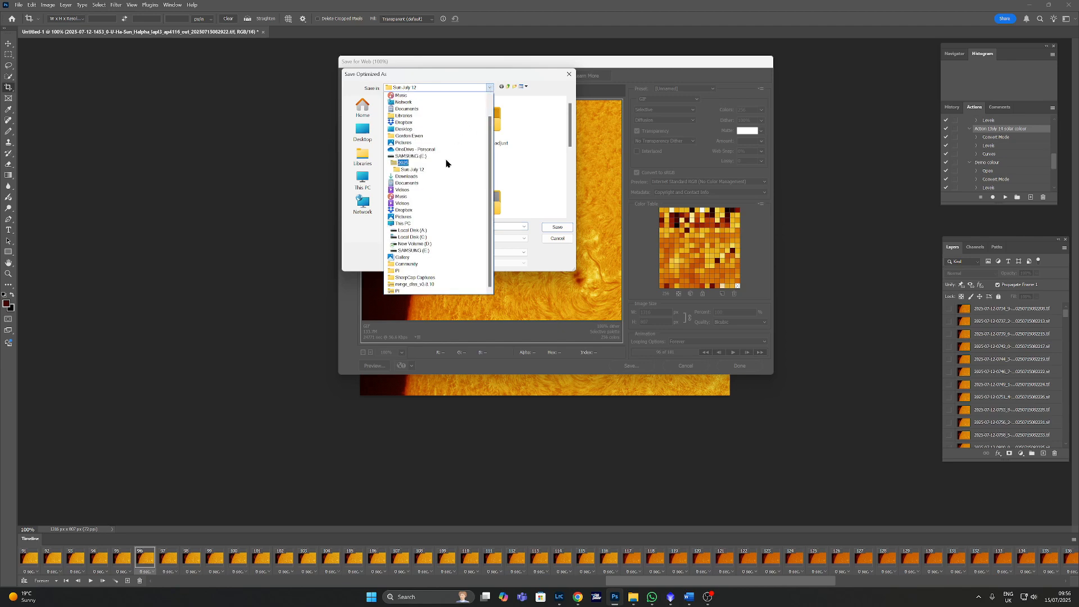
click(417, 251)
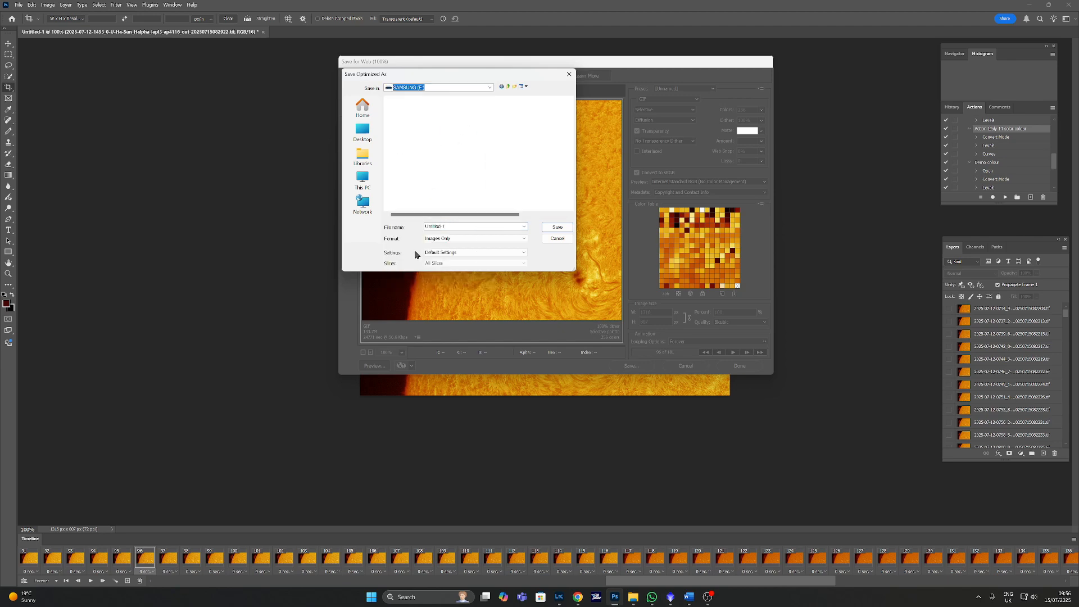
double_click(400, 127)
scroll(401, 163, down, 5)
scroll(402, 170, down, 5)
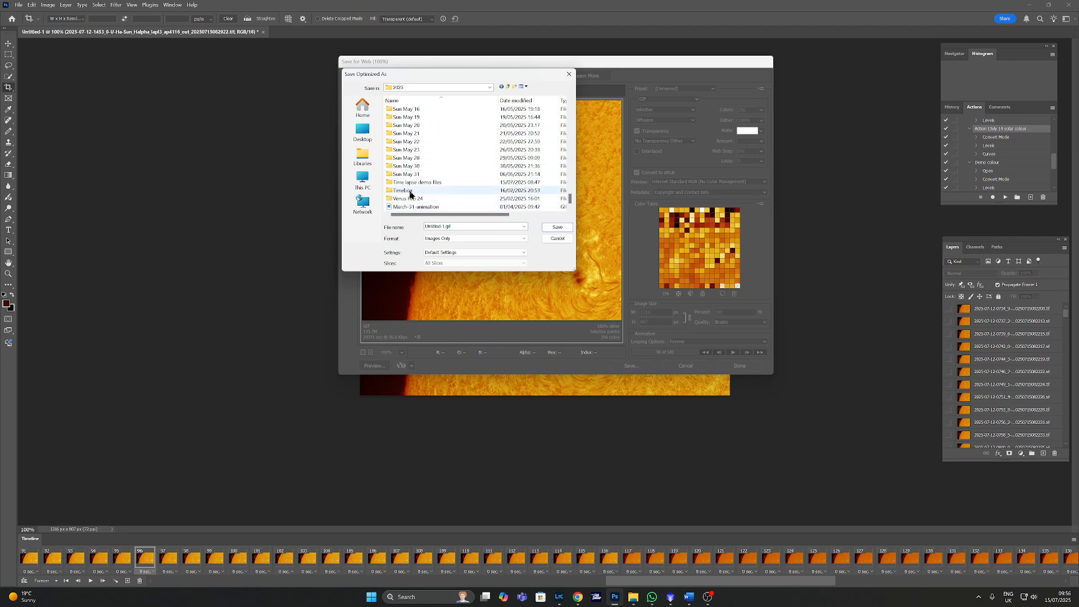
double_click(401, 184)
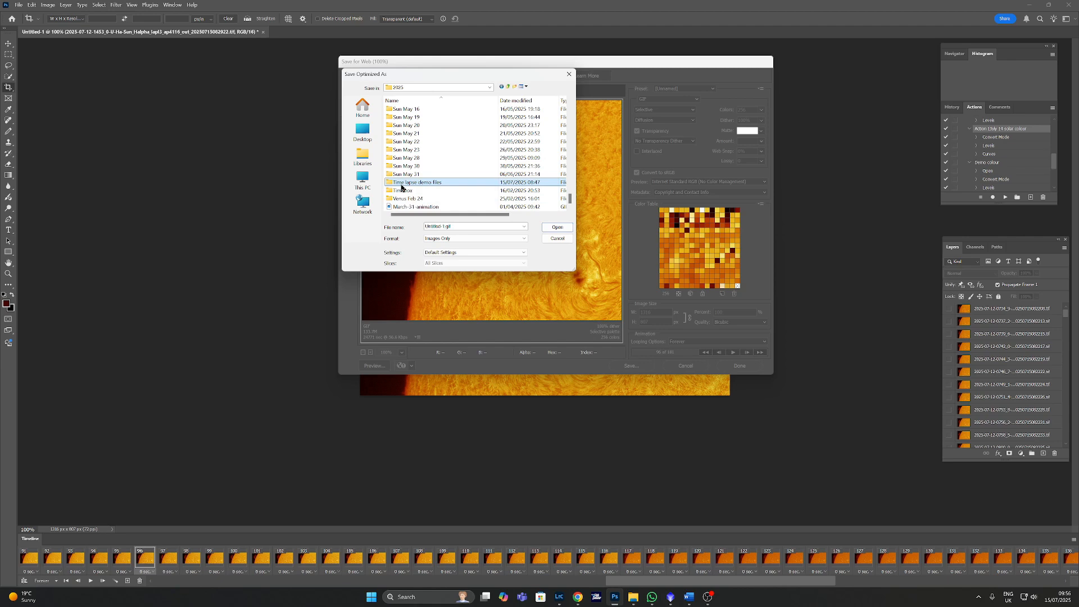
click(472, 227)
text(D)
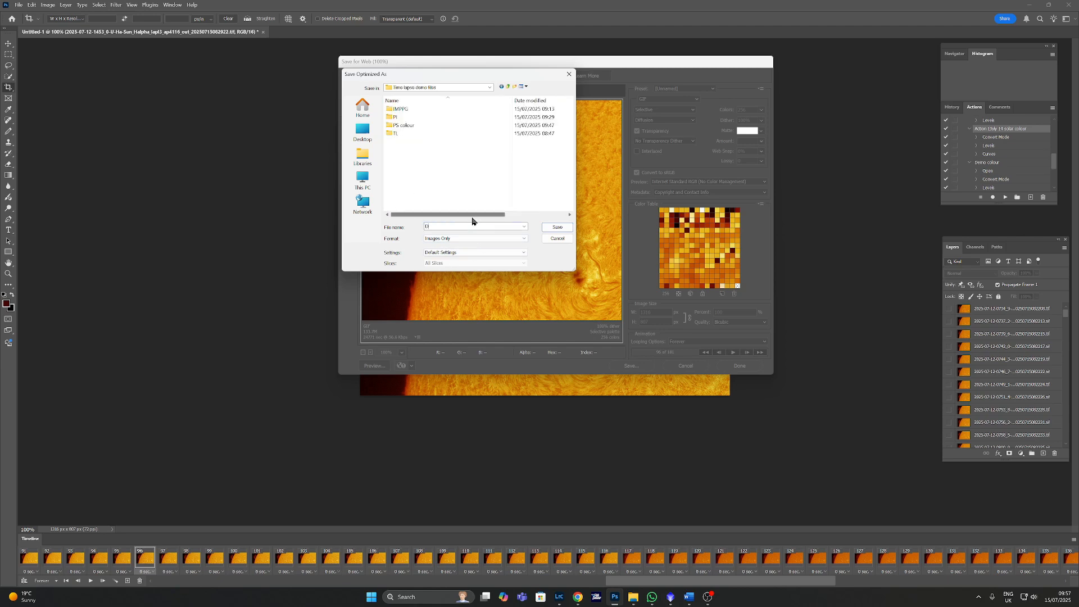
text(emo)
click(554, 228)
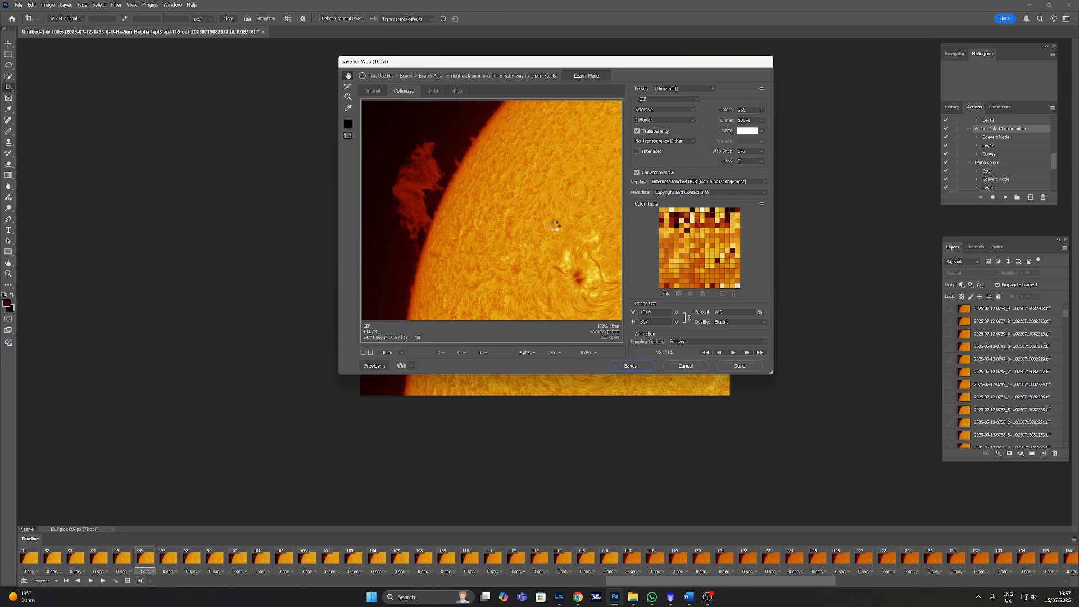
- Switch to File Explorer and open the Time lapse demo files folder to check the exported Demo GIF
mouse_move(633, 595)
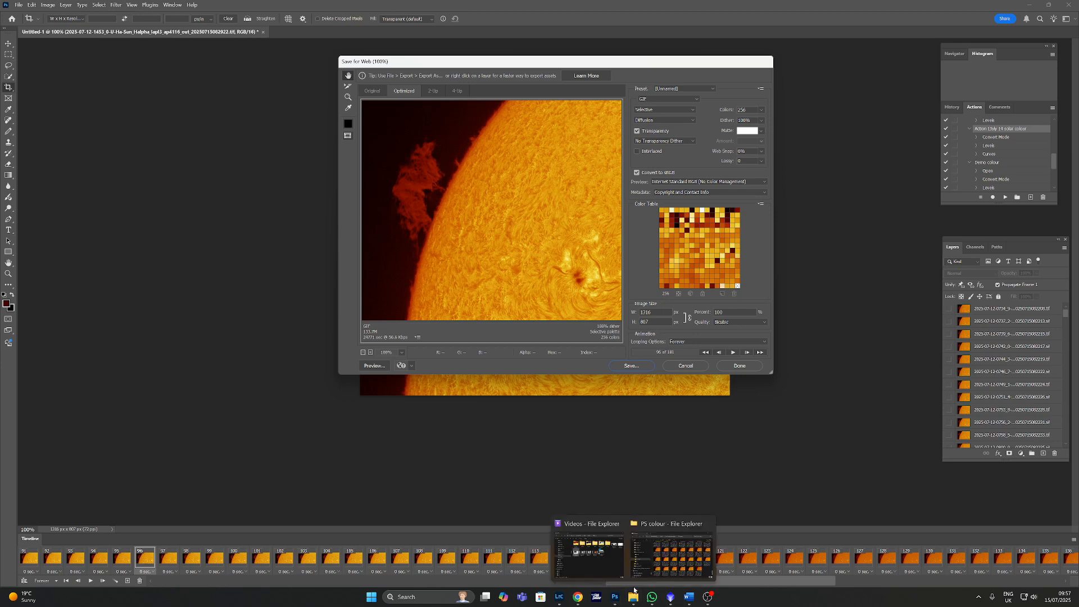
click(606, 571)
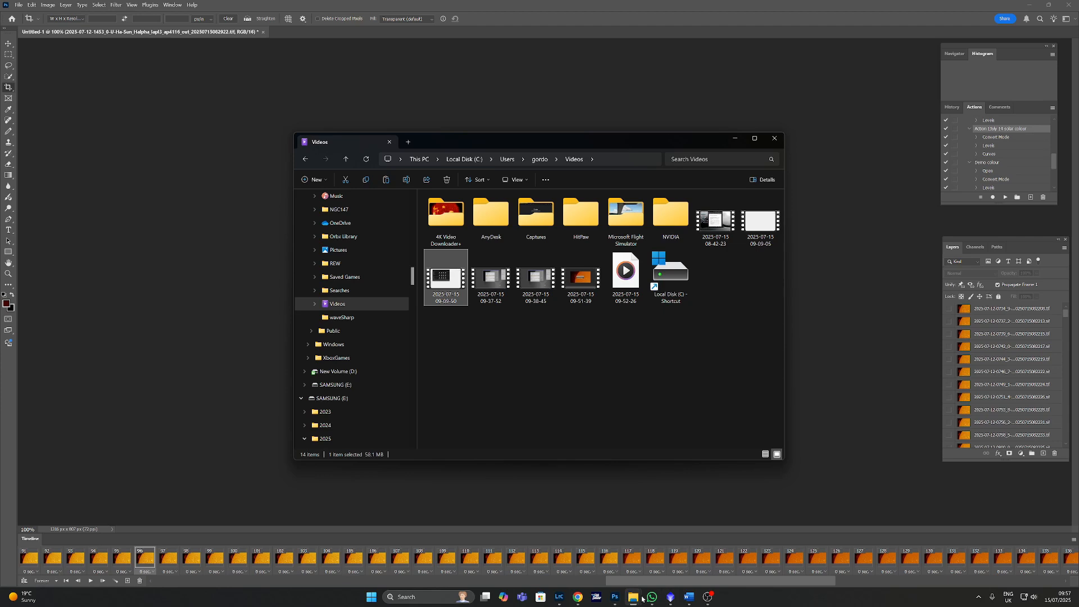
mouse_move(643, 597)
click(670, 551)
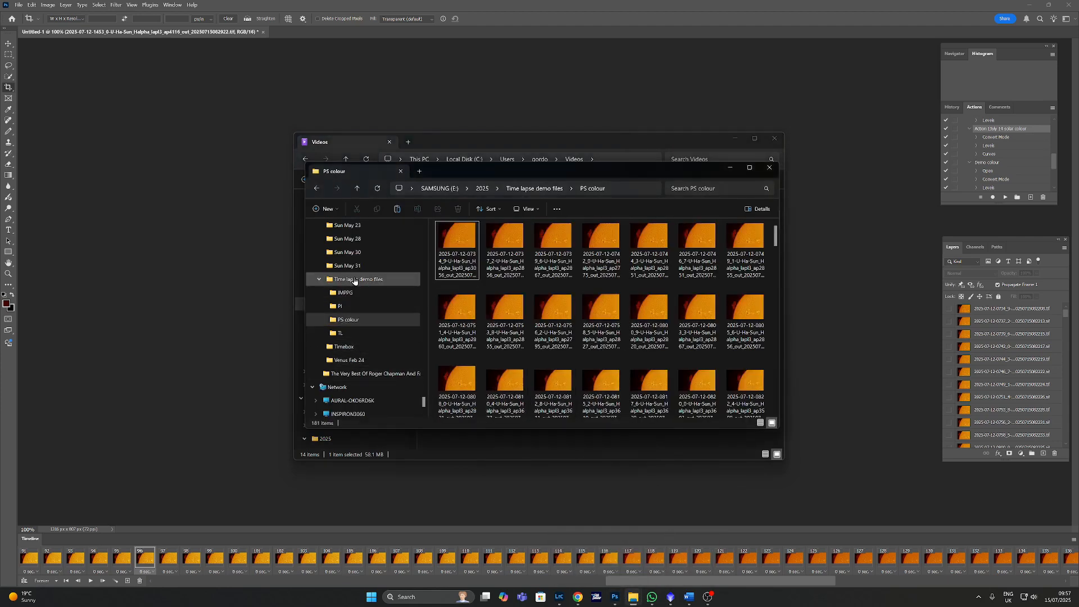
click(354, 282)
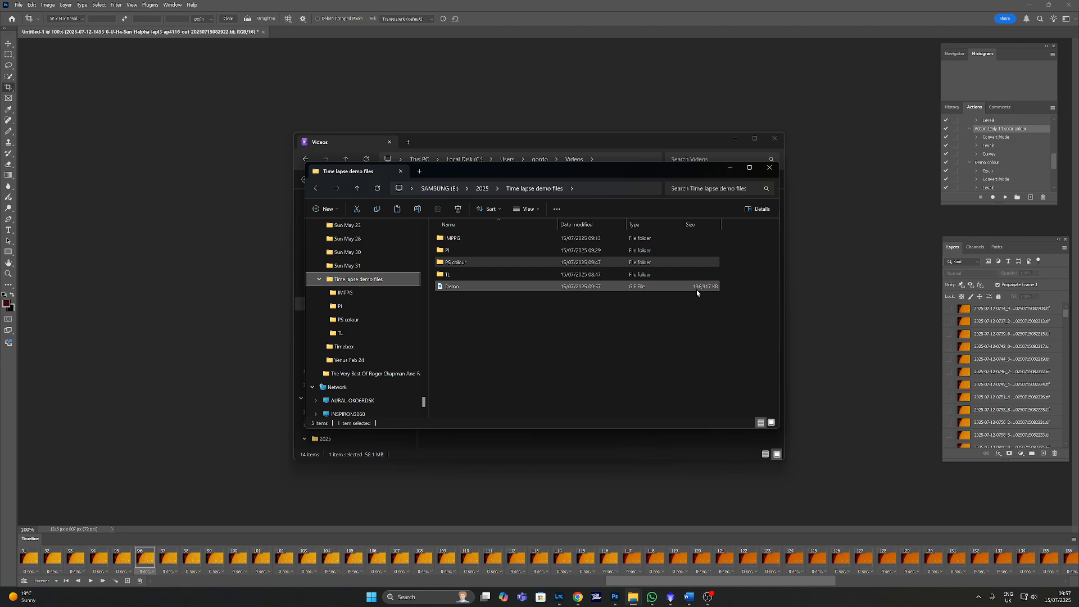
- Open the exported Demo GIF in the image viewer to check its playback, and close the viewer
double_click(571, 287)
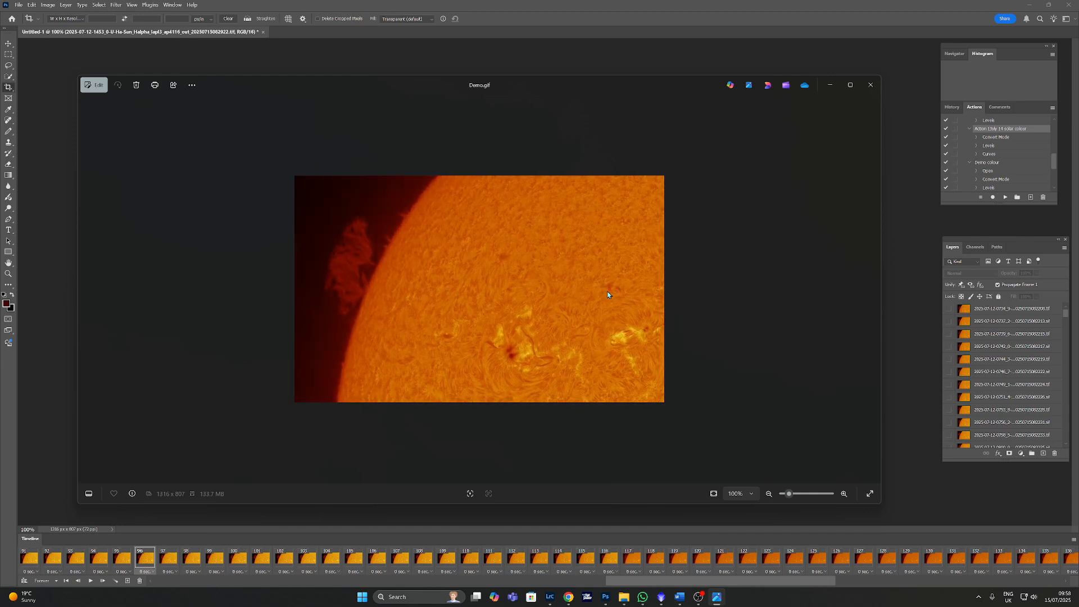
click(871, 85)
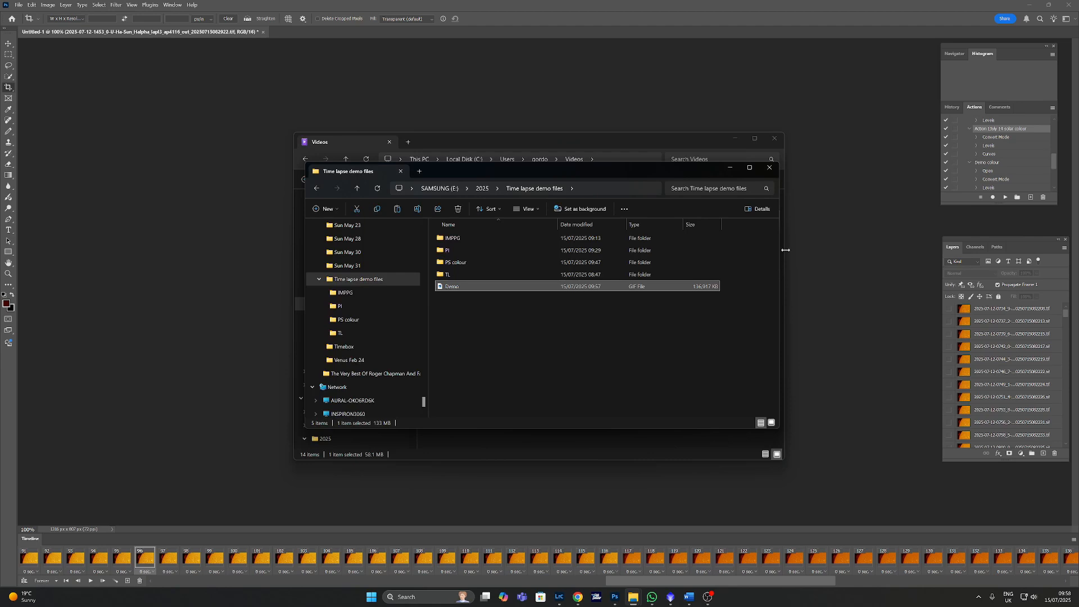
- Minimise Photoshop, launch CyberLink PowerDirector, and import the Demo GIF from the 2025 > Time lapse demo files folder into its media library
click(1029, 4)
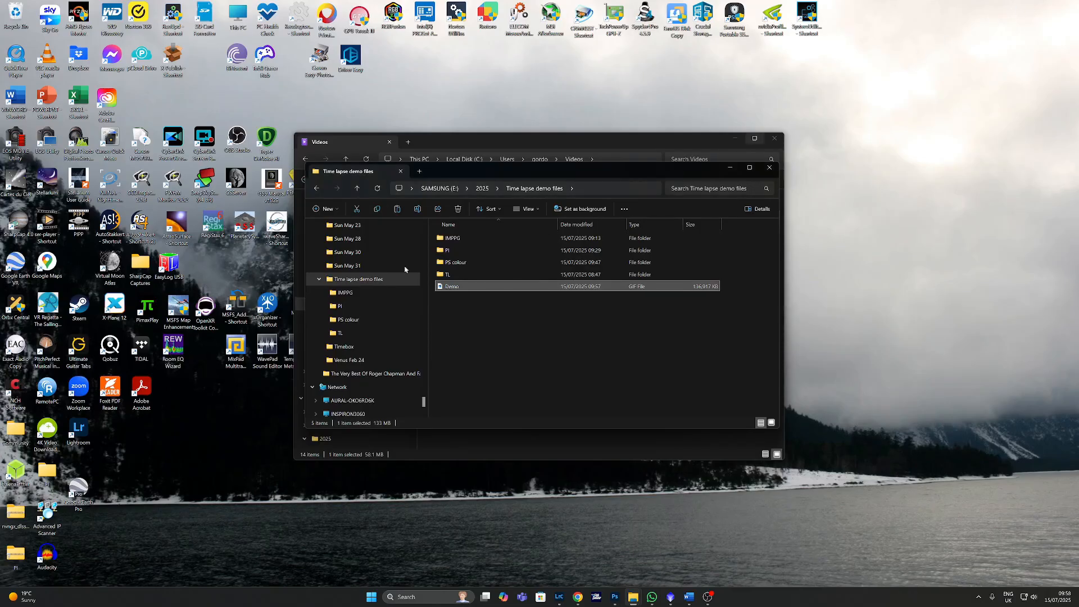
click(177, 142)
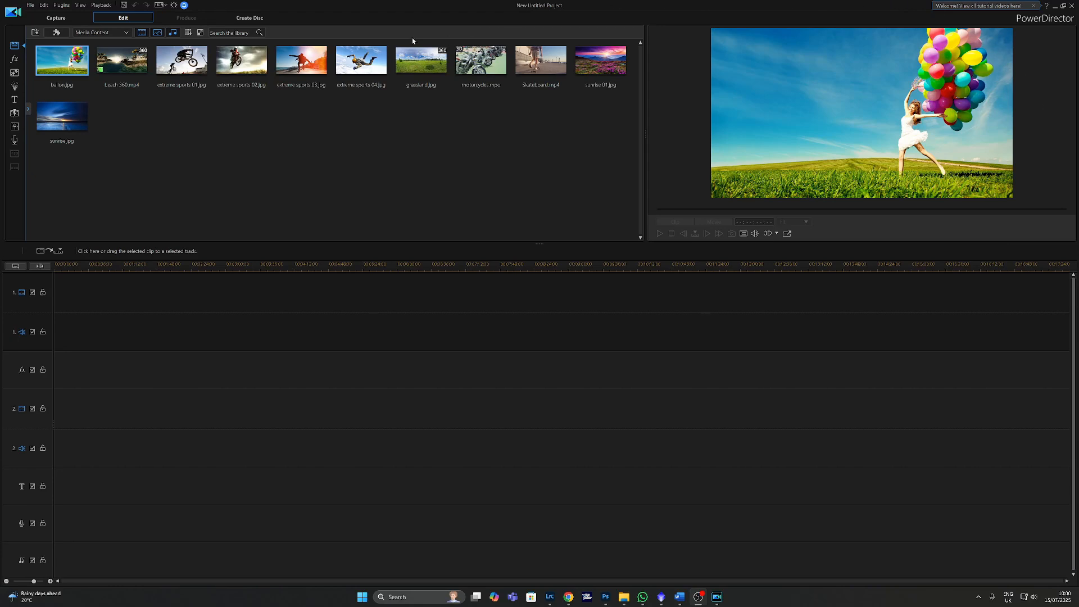
click(34, 34)
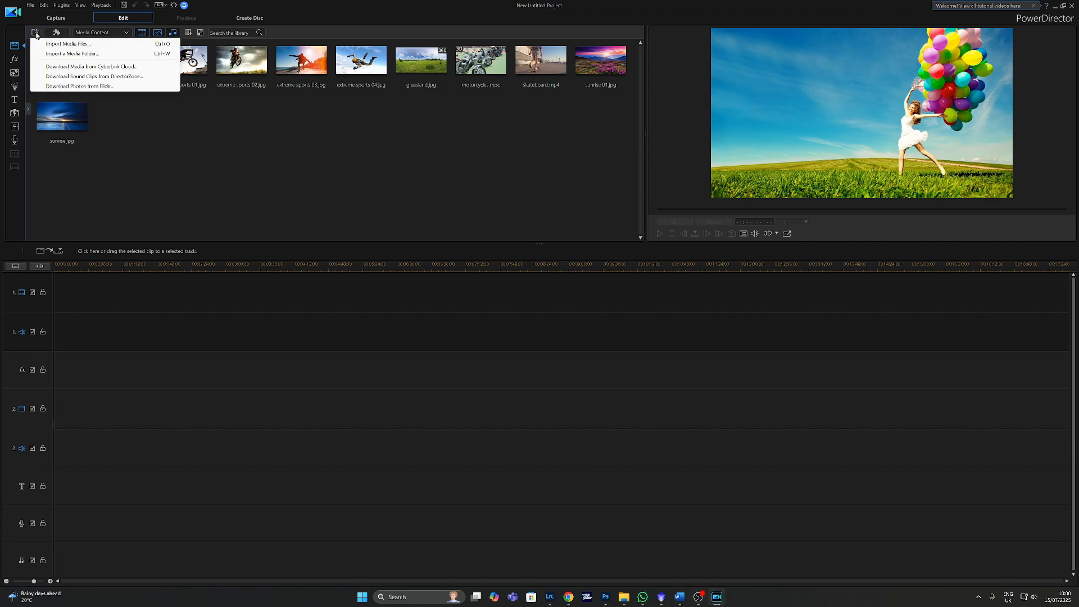
click(72, 45)
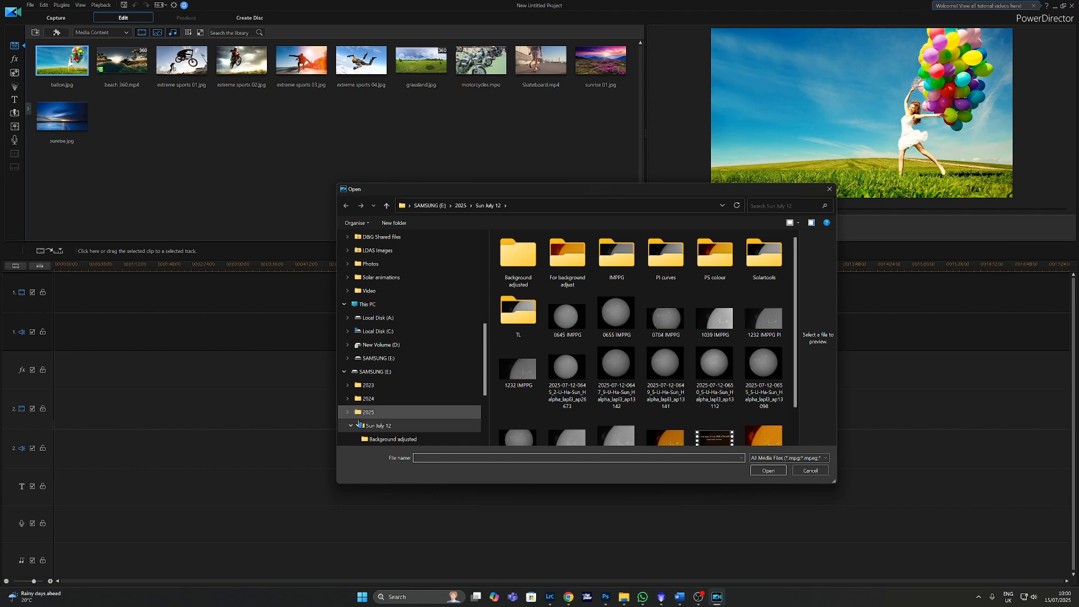
click(347, 412)
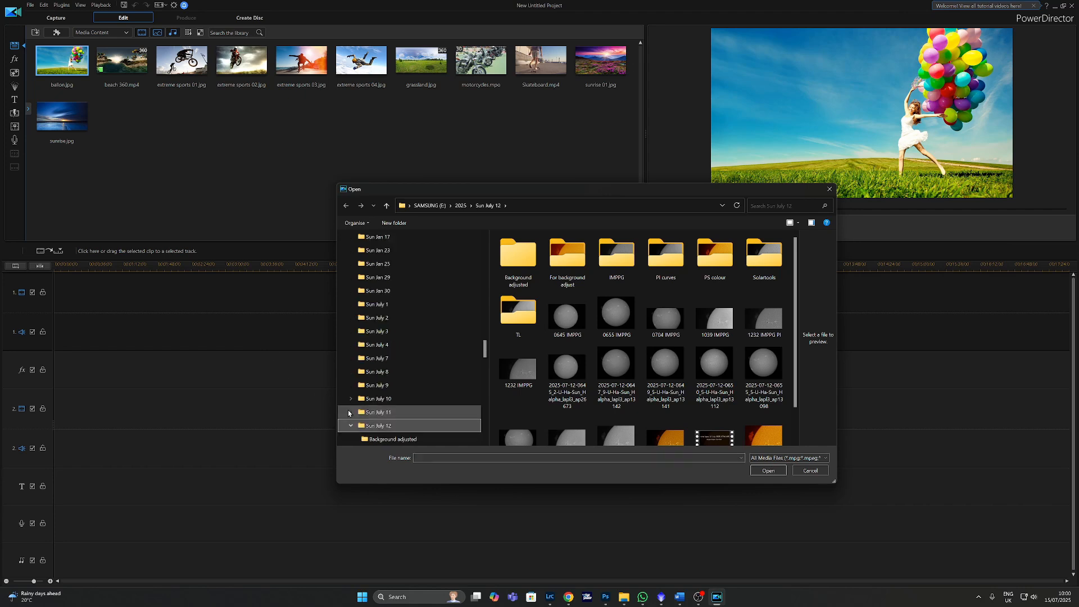
scroll(351, 413, down, 10)
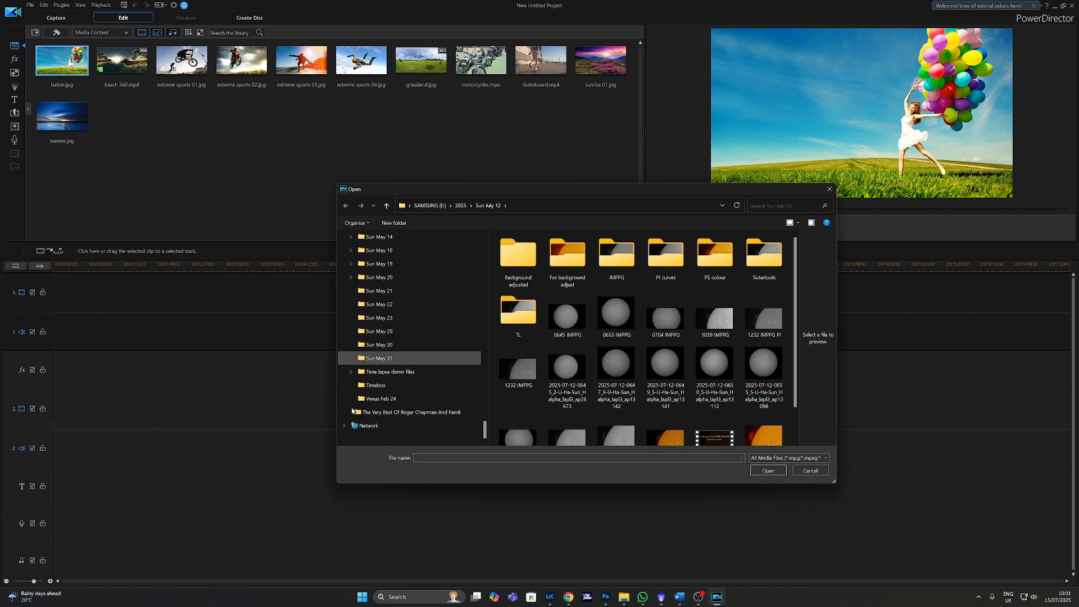
click(352, 373)
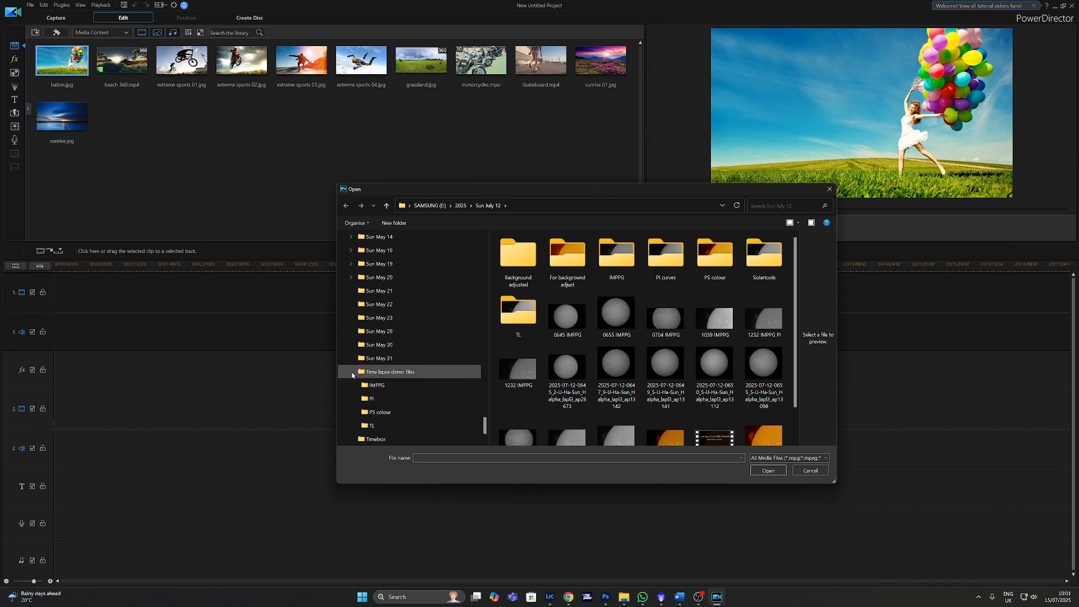
click(387, 372)
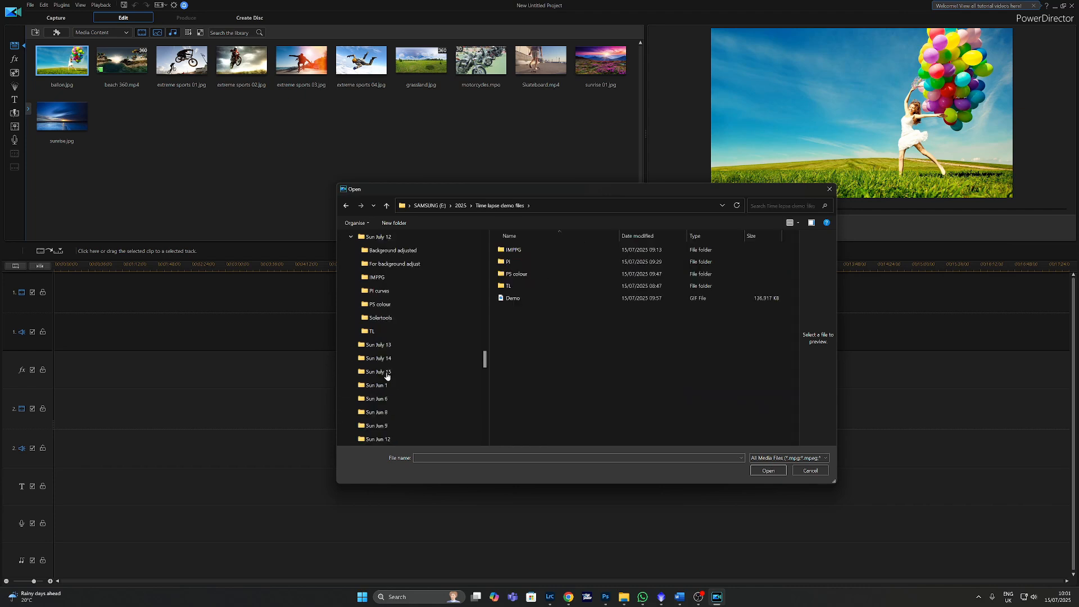
click(507, 299)
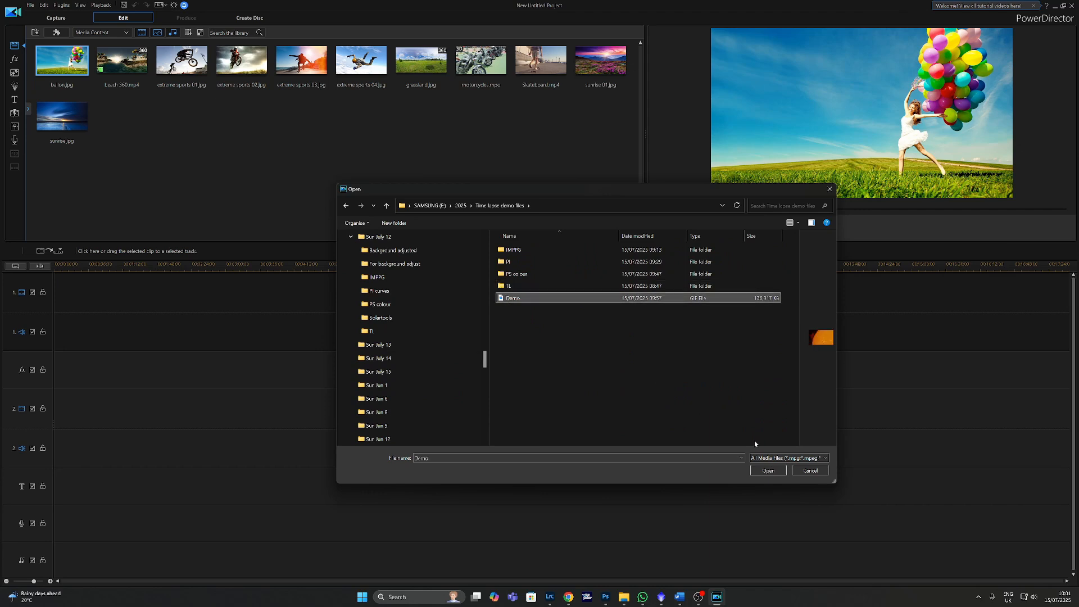
click(768, 470)
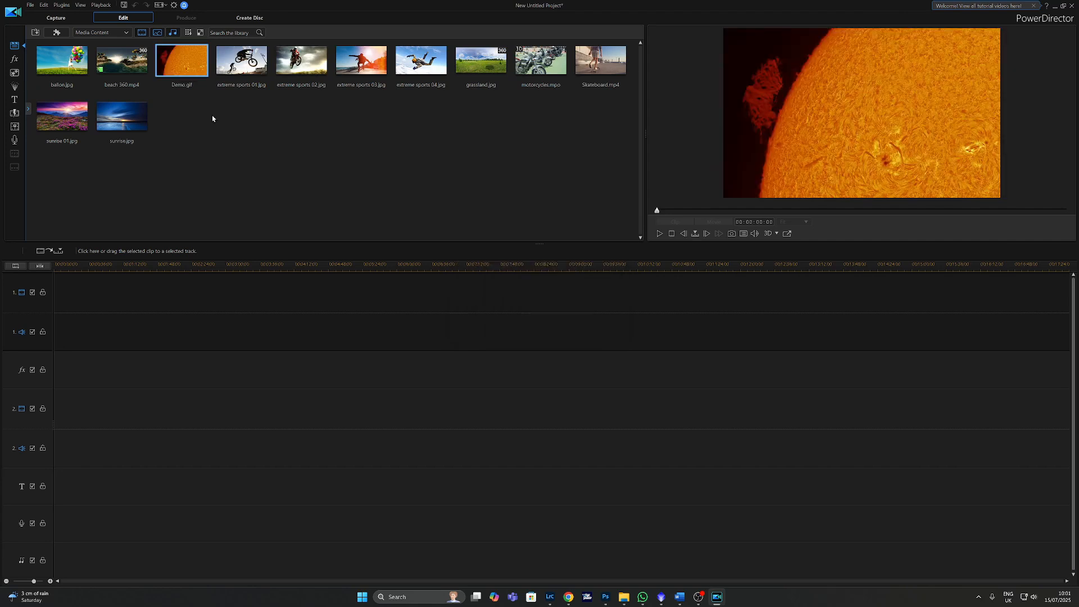
- Look at the text-only title templates and their import options, and return to the media library
click(12, 102)
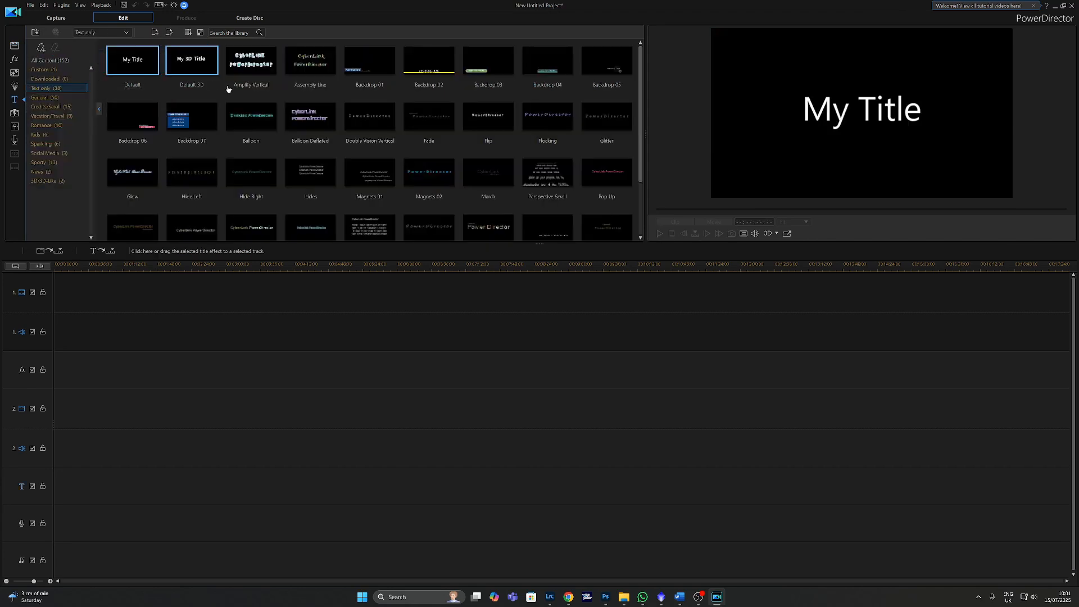
click(36, 33)
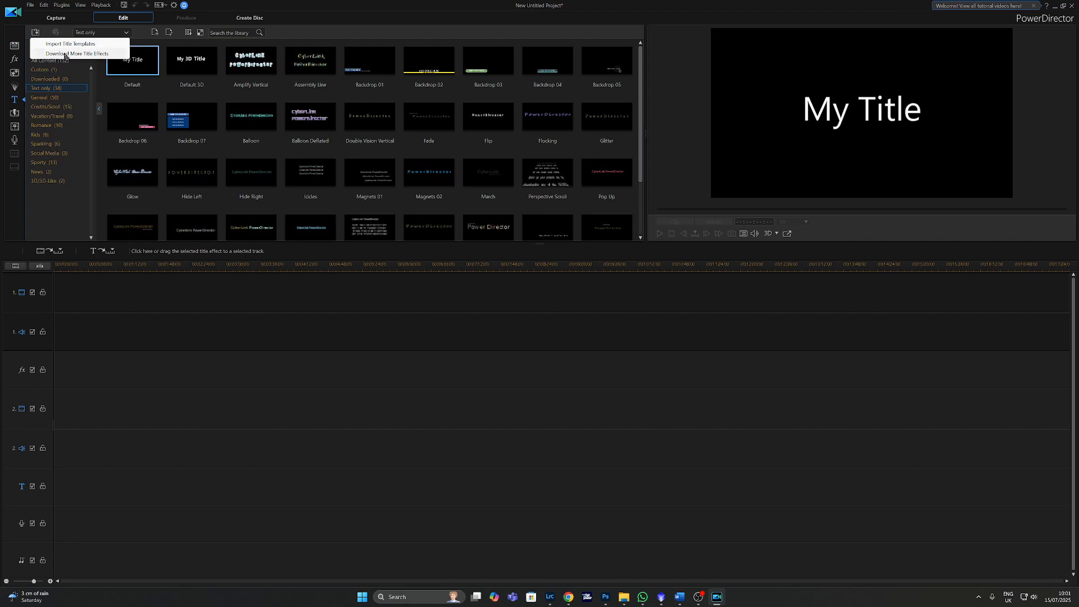
click(16, 49)
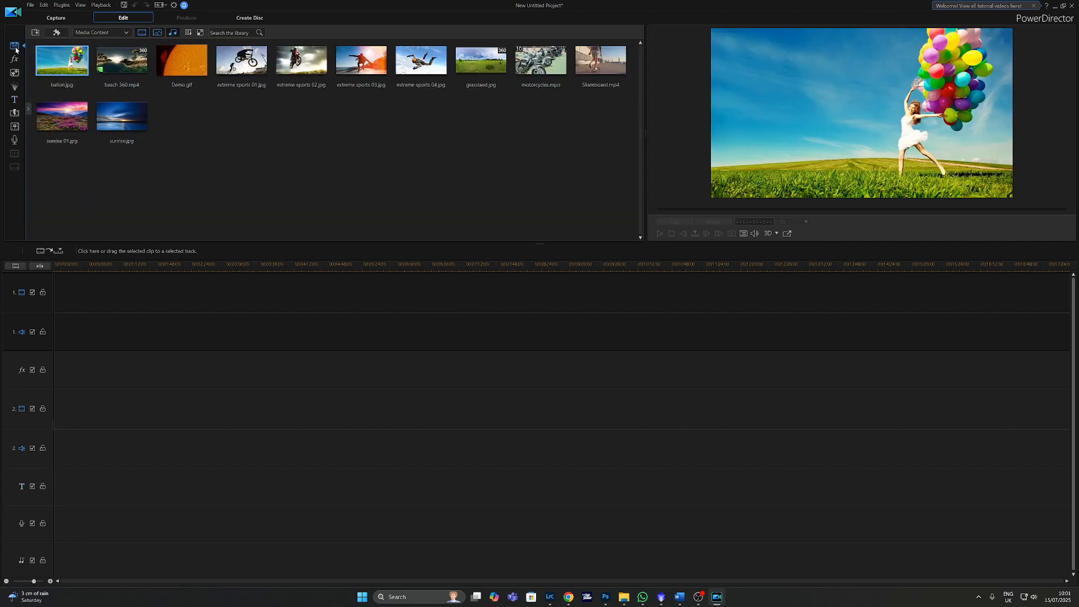
- Place the Demo.gif clip at the start of video track 1 and open the video production settings
click(185, 70)
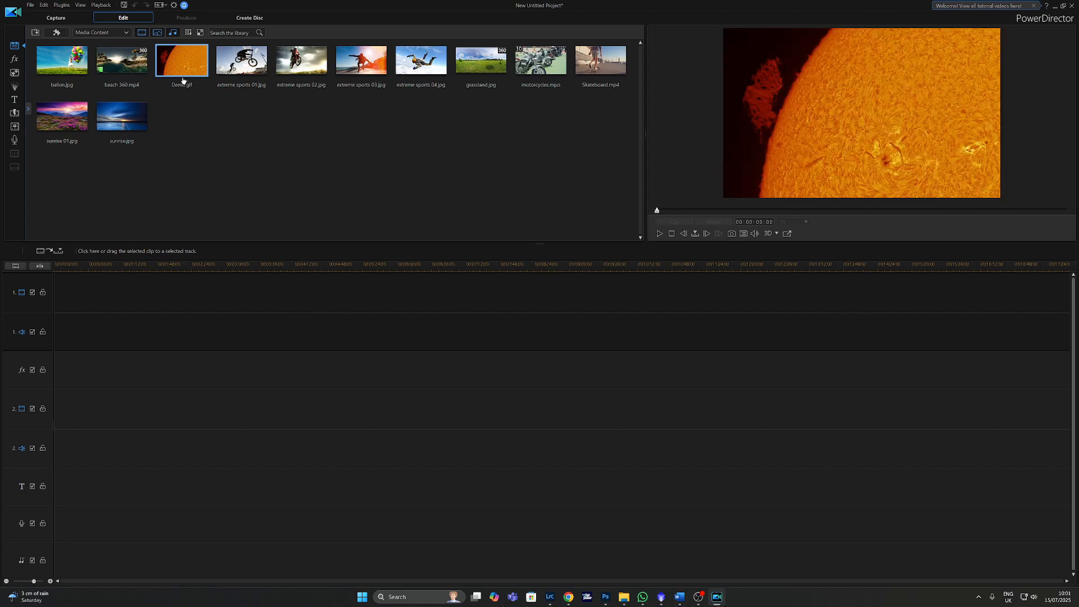
drag(184, 64, 56, 286)
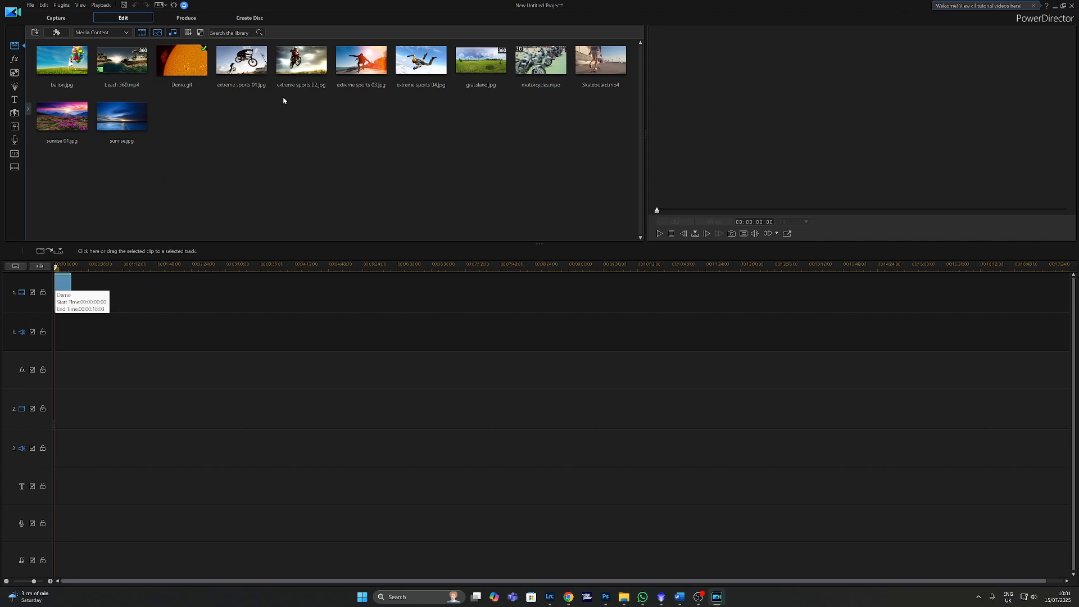
click(188, 19)
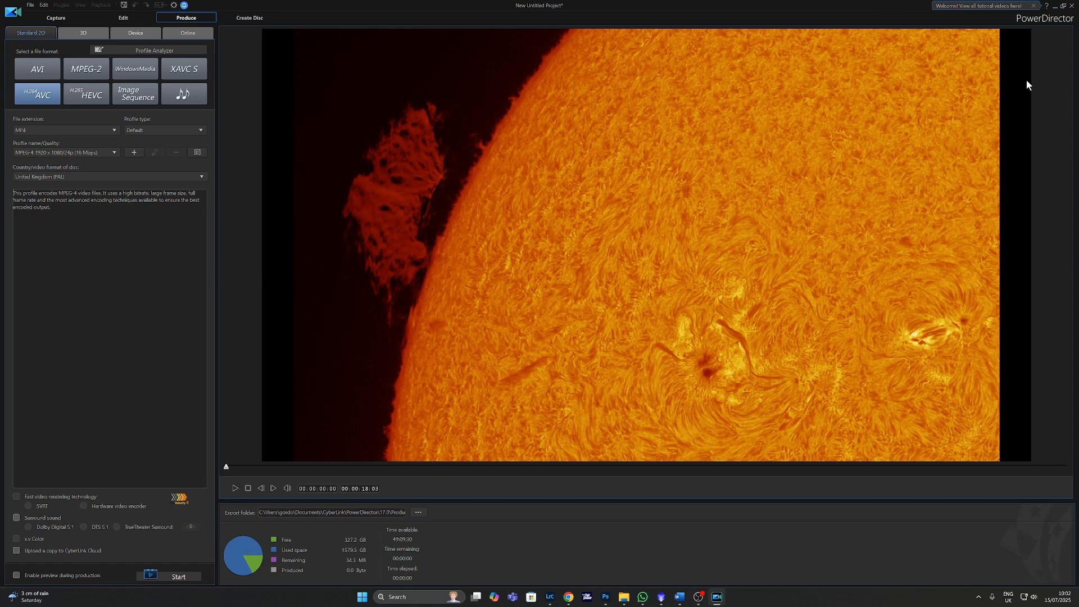
- Close PowerDirector without saving the changes to the project
click(1072, 5)
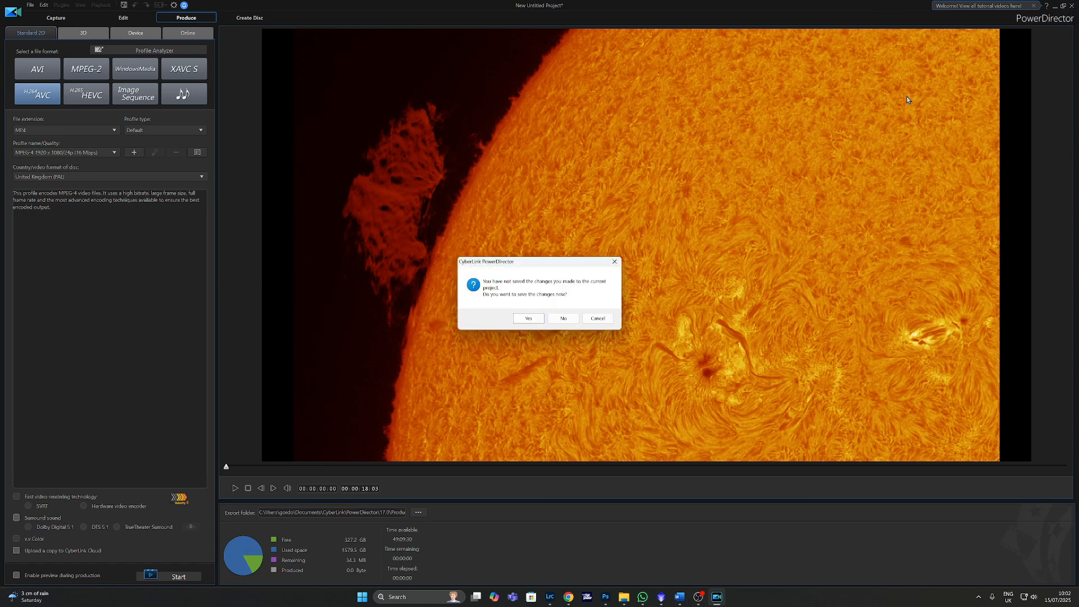
click(561, 319)
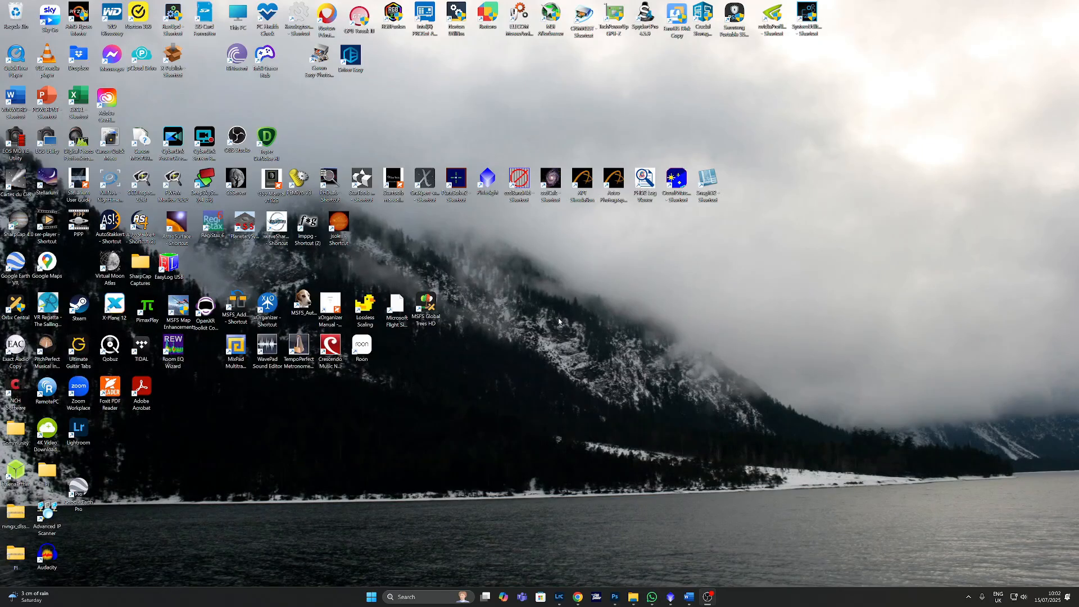